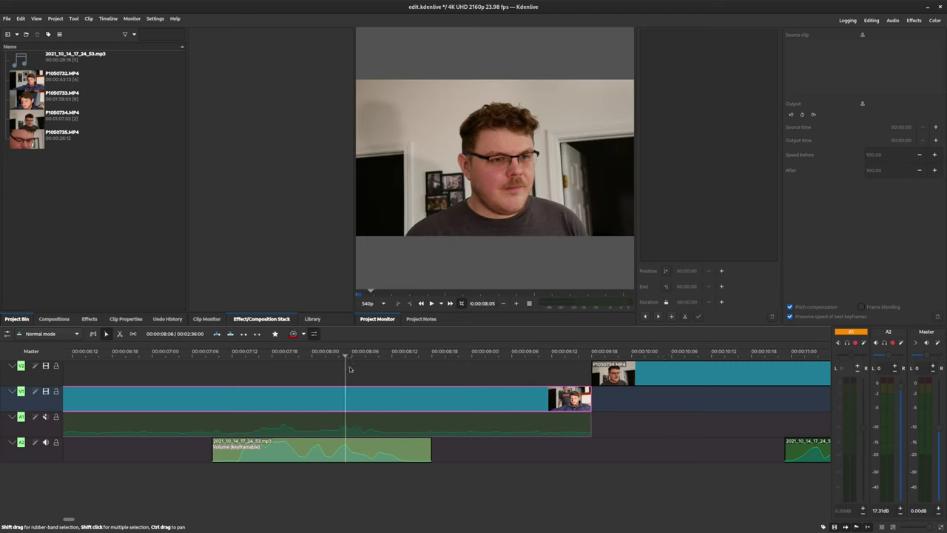
Play the timeline across the cut from the V1 clip to the P1050734.MP4 clip on V2.
click(297, 364)
key(space)
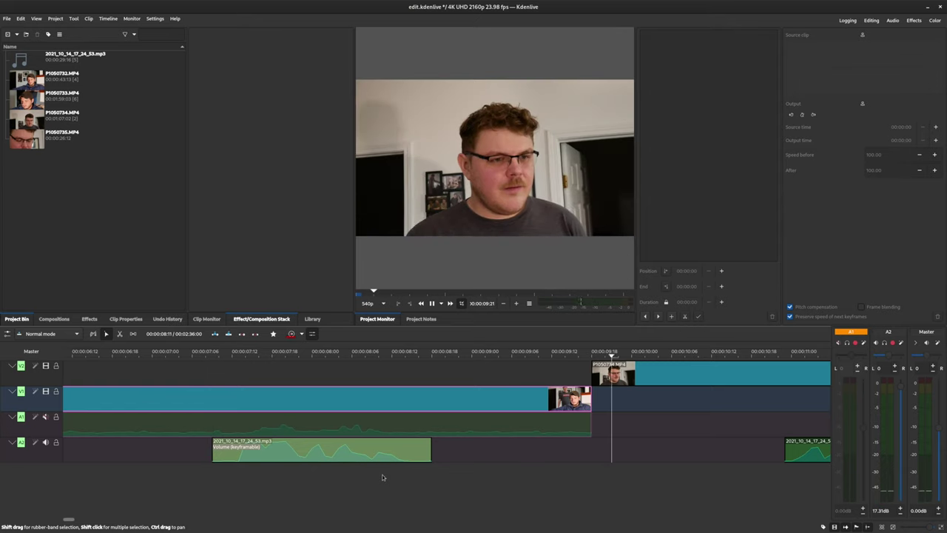
key(space)
click(352, 381)
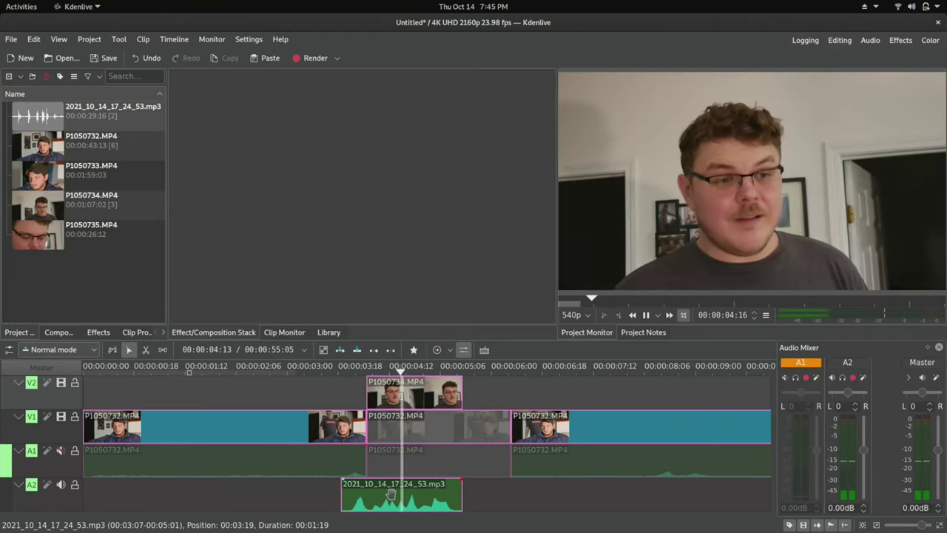
Trim the start of the P1050734.MP4 clip on V2 to 00:00:04:08 and play the revised cut.
key(space)
click(335, 402)
scroll(348, 403, up, 1)
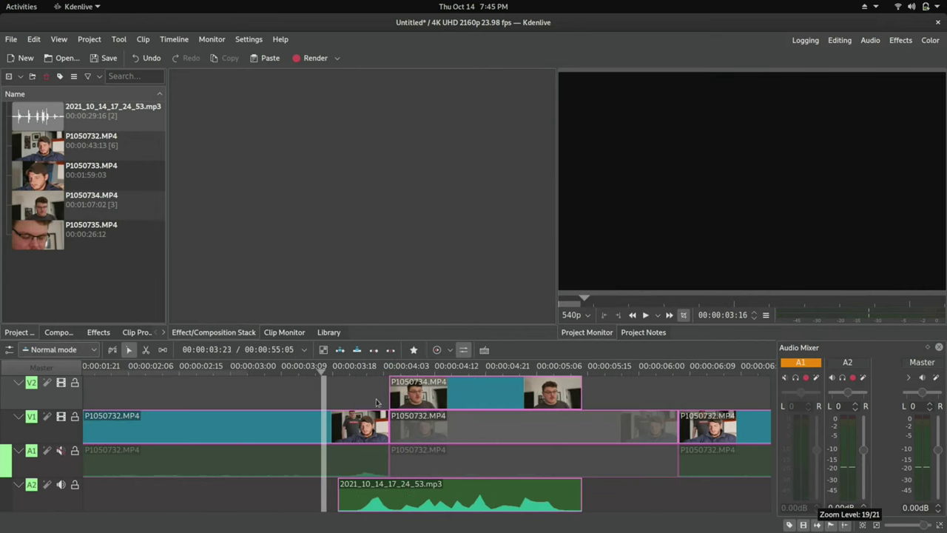
drag(390, 400, 412, 396)
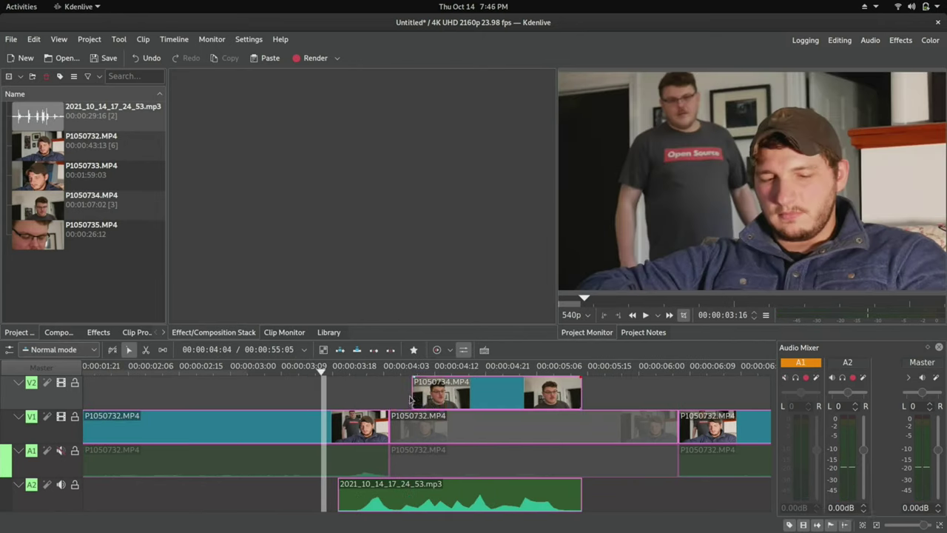
key(space)
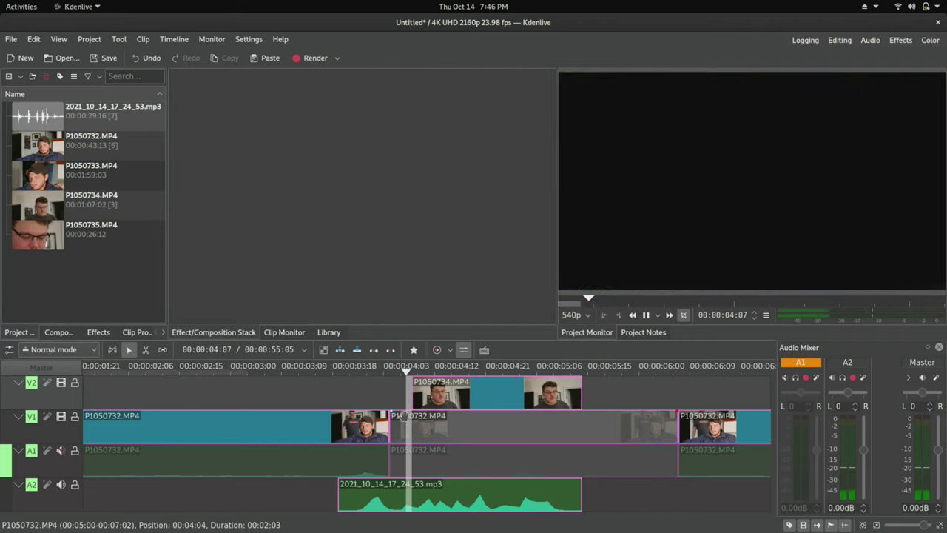
Delete the disabled P1050732.MP4 segment beneath the V2 clip and extend the preceding V1 clip under that V2 clip.
drag(393, 419, 415, 421)
key(ctrl+shift+g)
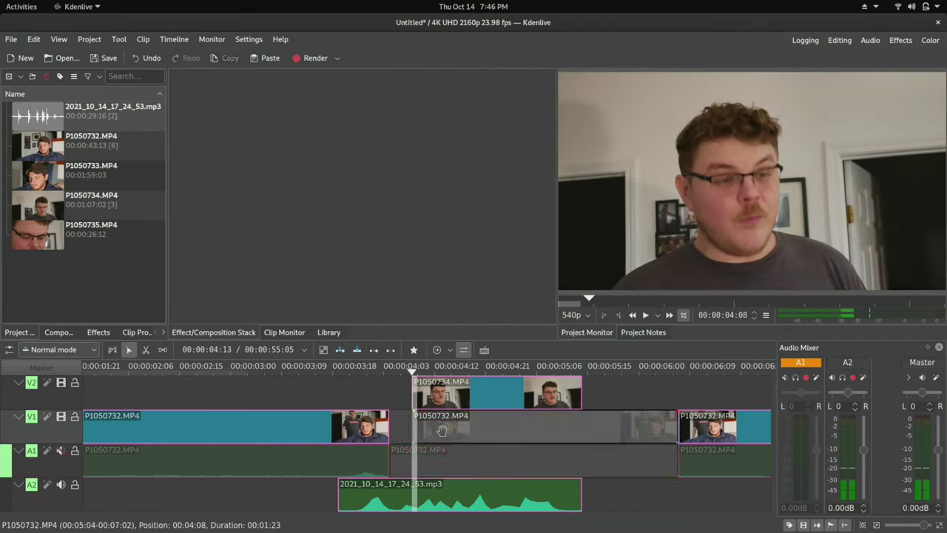
click(446, 431)
key(Delete)
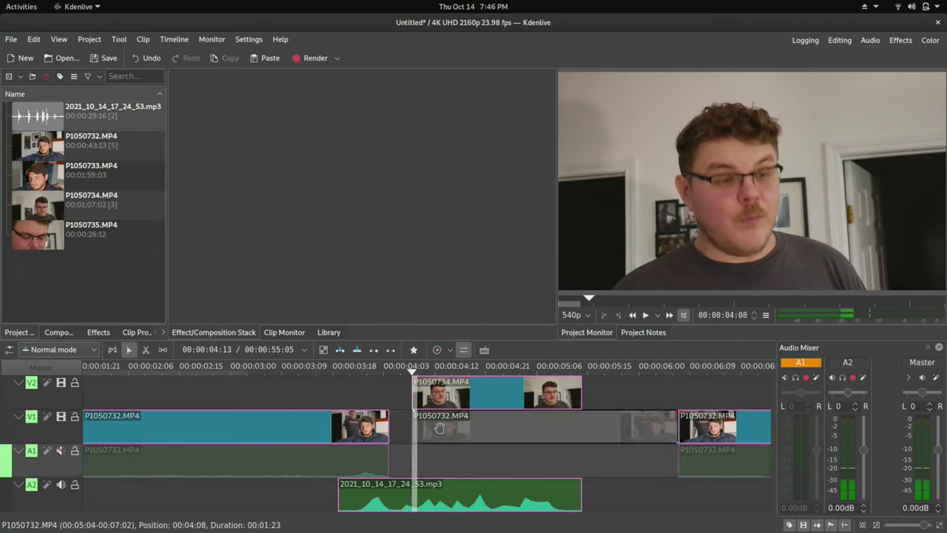
drag(392, 431, 486, 434)
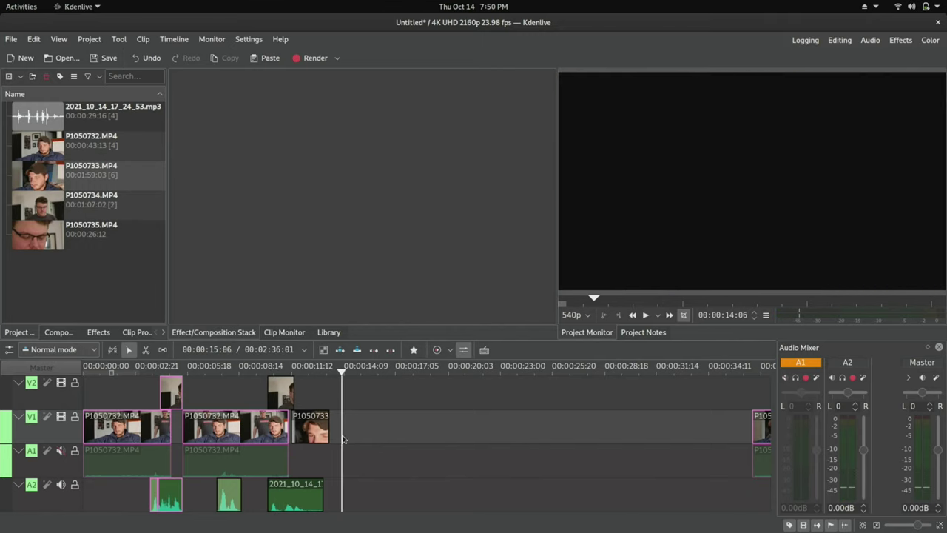
Play back the timeline edits, including the cut from P1050734.MP4 to P1050735.MP4.
scroll(326, 425, up, 4)
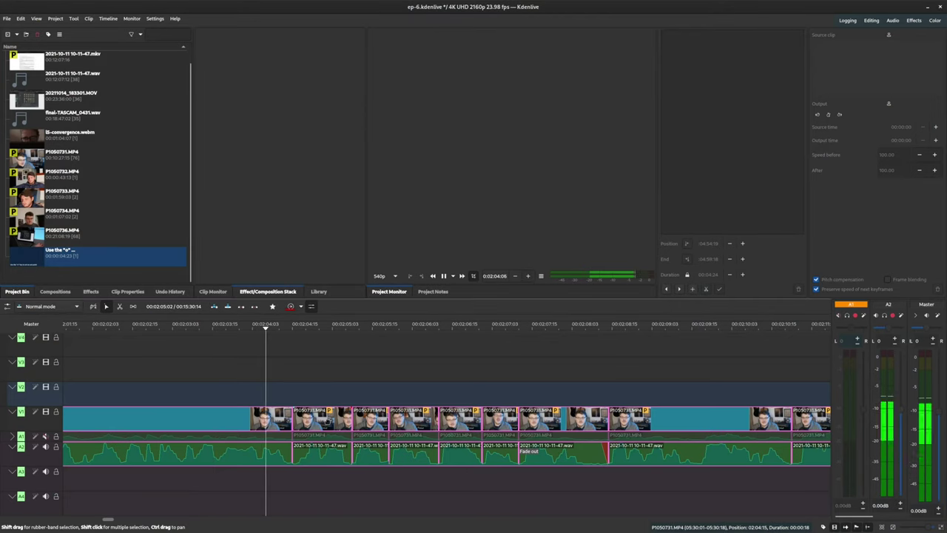
click(247, 379)
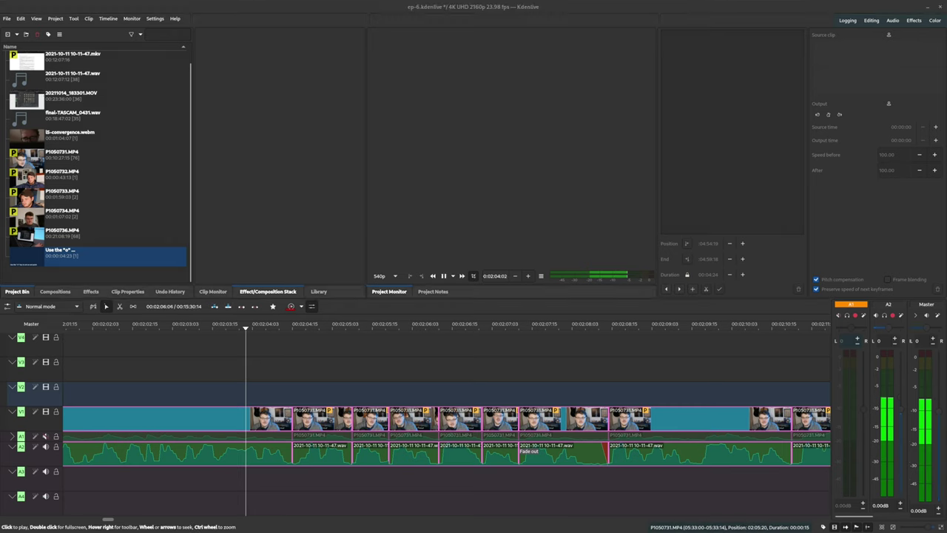
key(space)
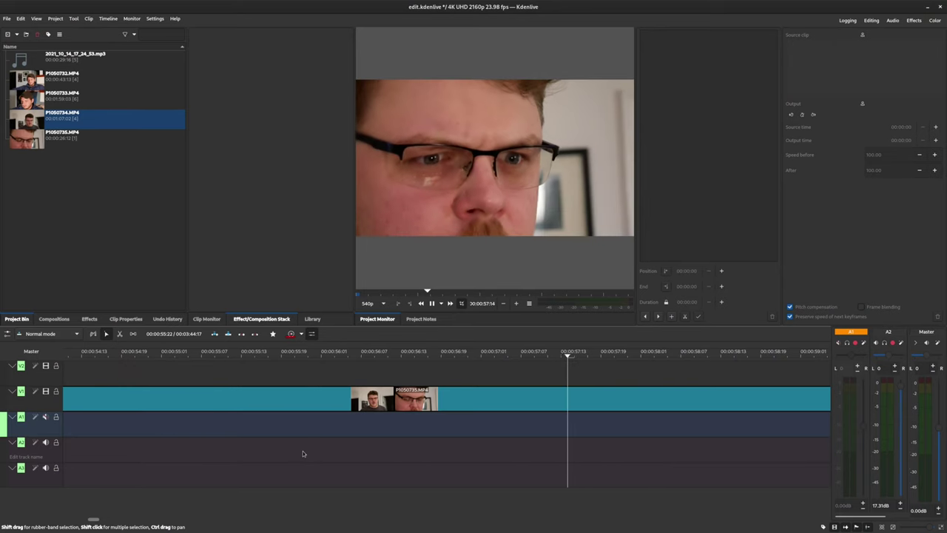
key(space)
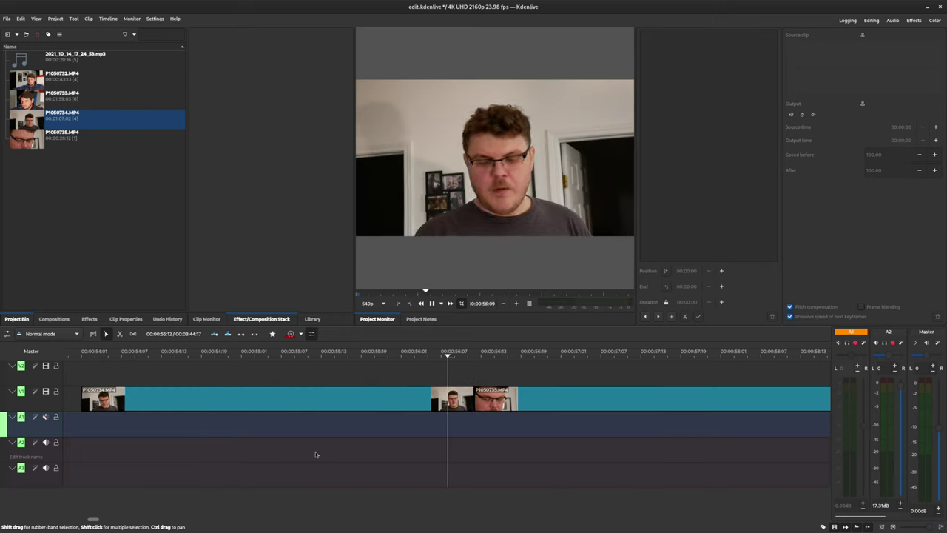
key(space)
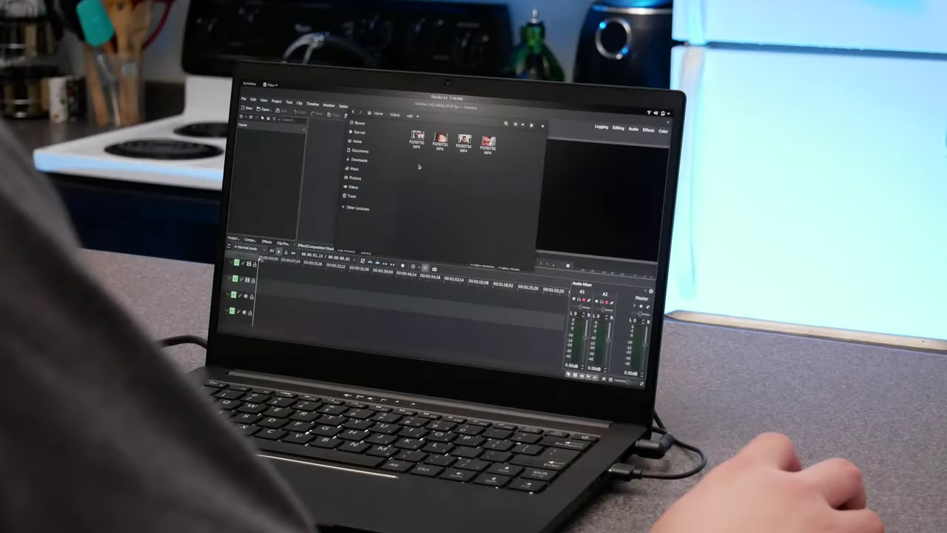
Add the four clips P1050732.MP4 to P1050735.MP4 to the project bin and switch the project to the 4K UHD 2160p 23.98 fps profile.
drag(559, 148, 554, 147)
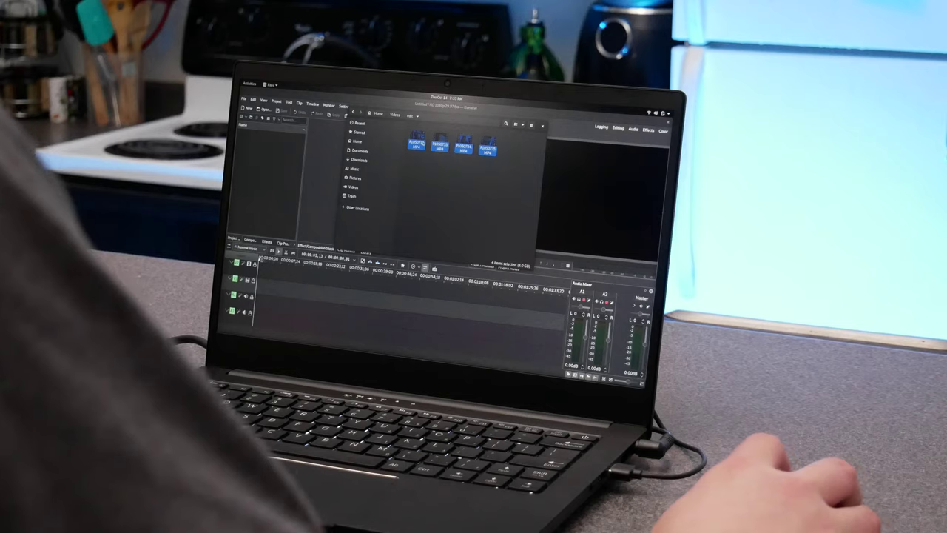
drag(422, 143, 271, 152)
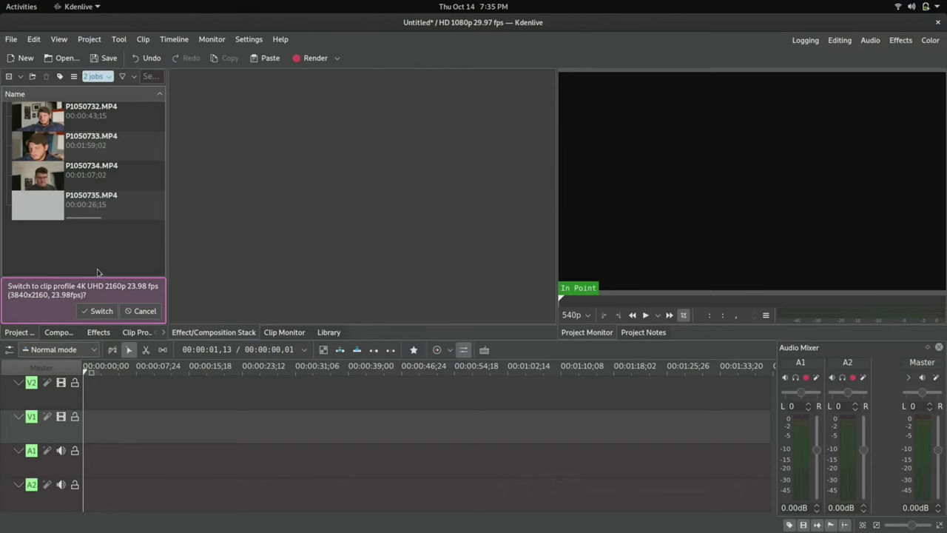
click(104, 310)
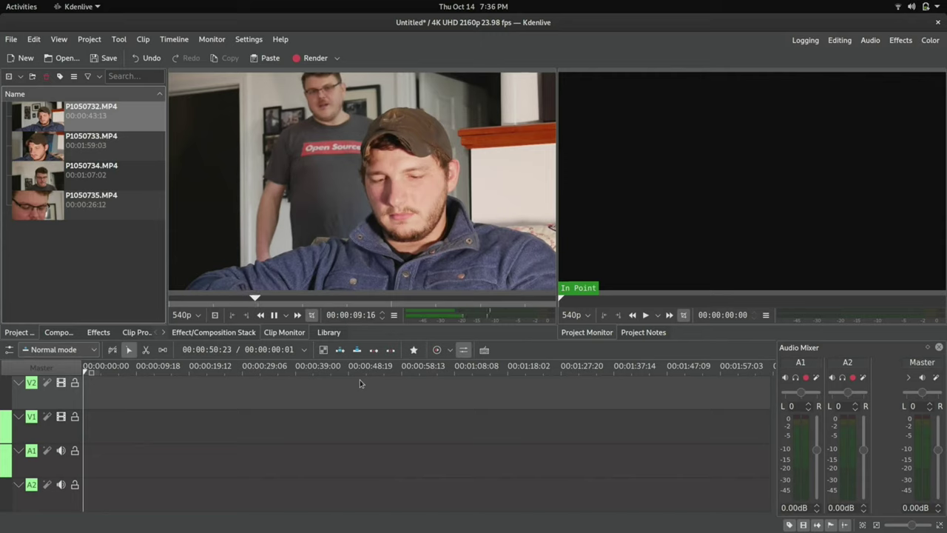
Set an out point at 00:00:14:20 in P1050732.MP4, insert the section from its start at the beginning of V1, and review it.
click(184, 299)
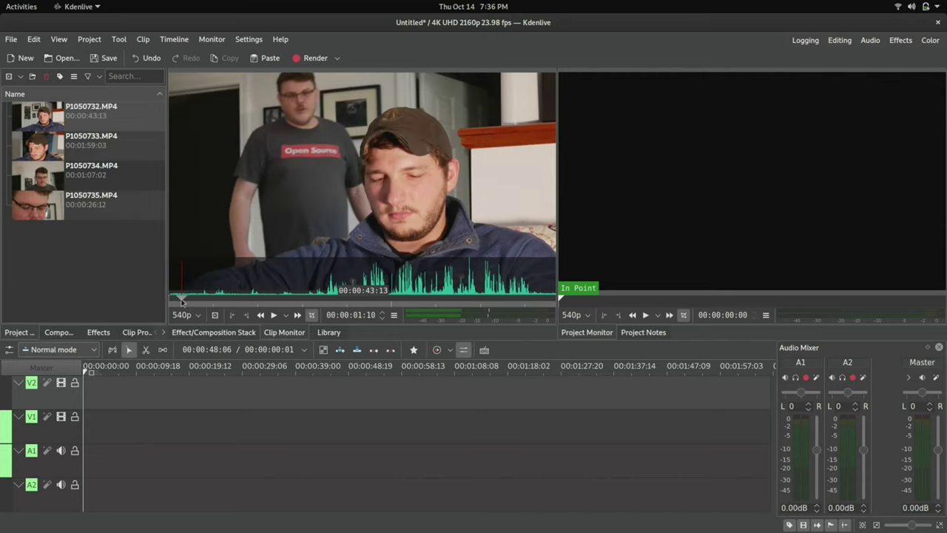
drag(182, 300, 166, 304)
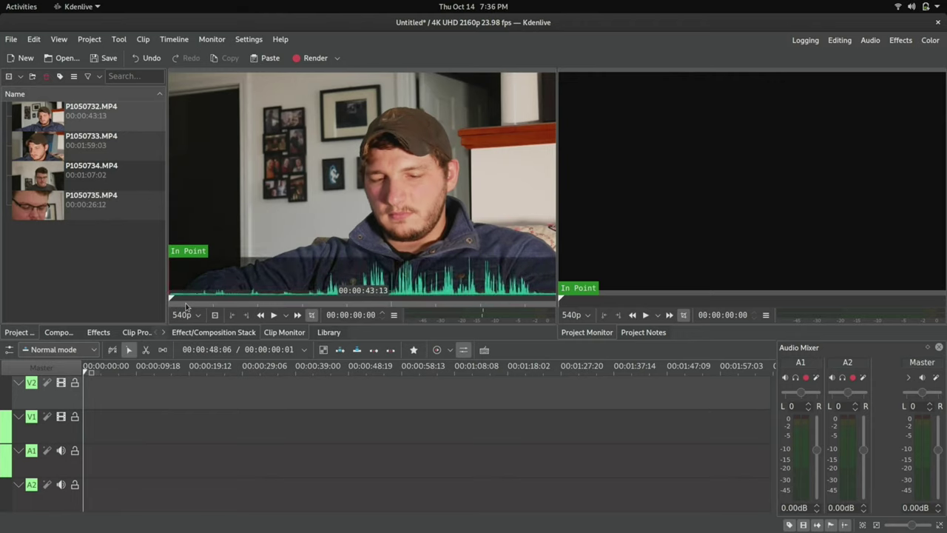
key(space)
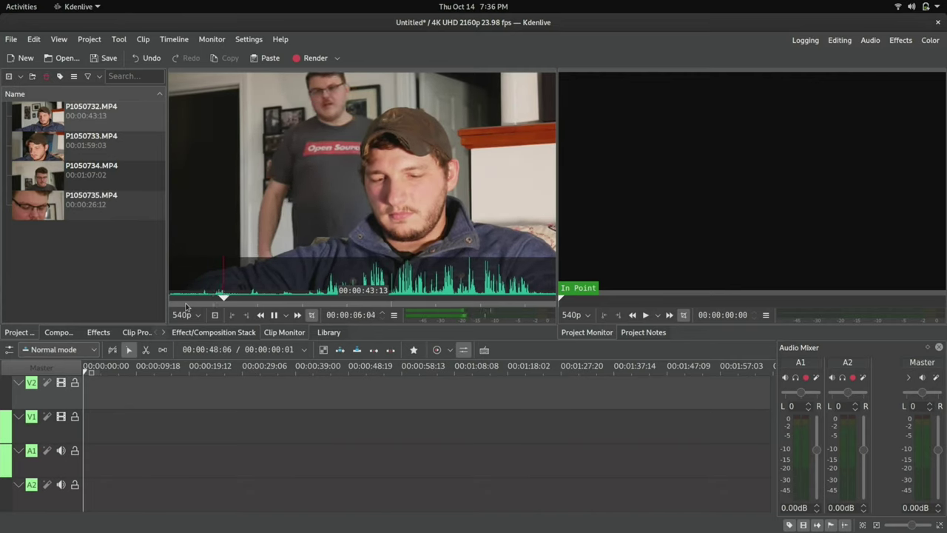
key(space)
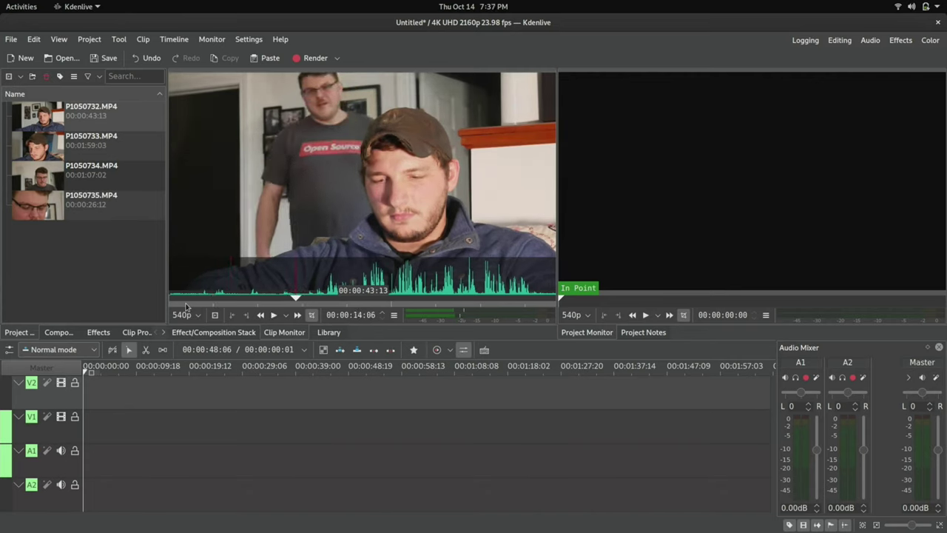
key(o)
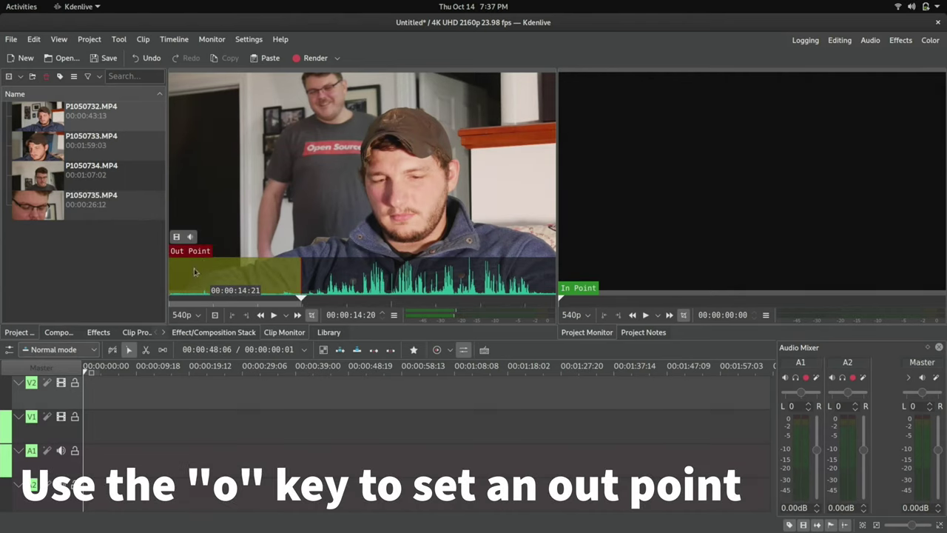
key(v)
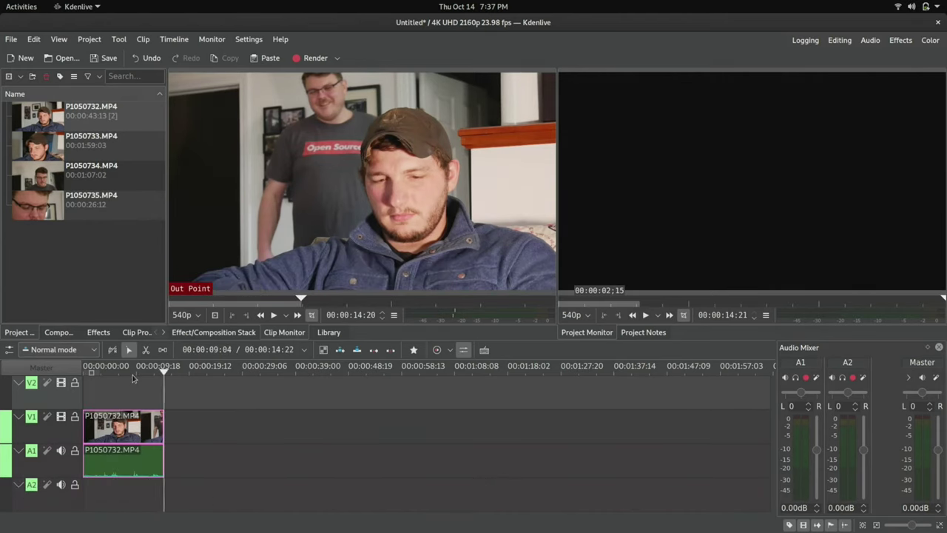
key(Home)
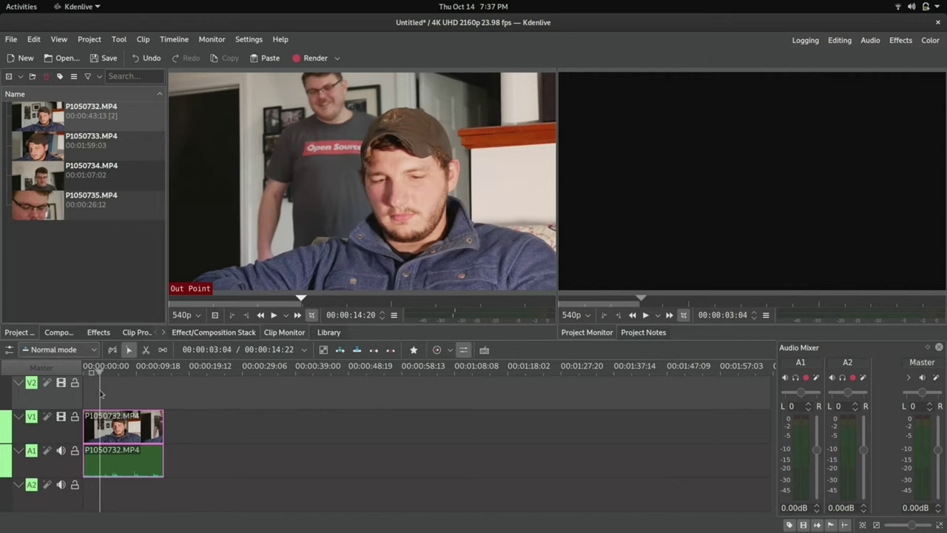
click(98, 386)
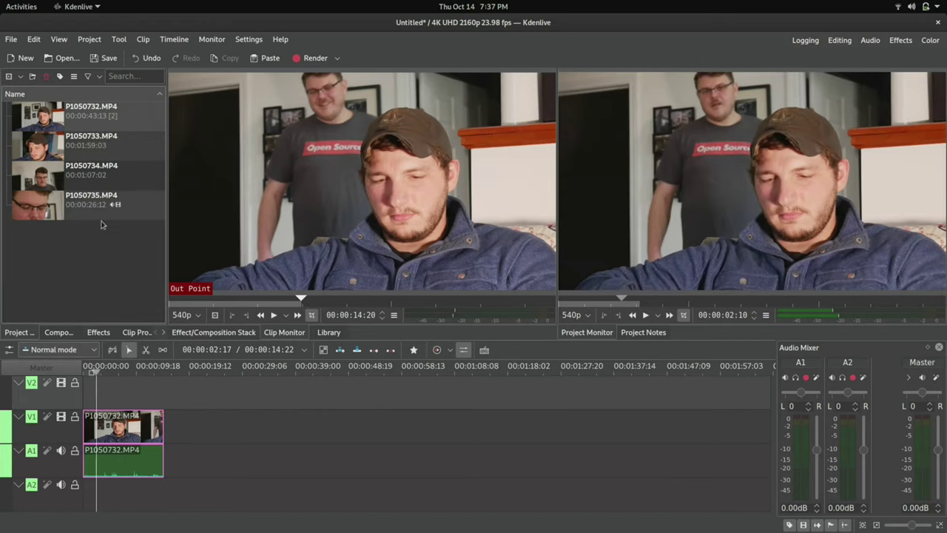
Preview P1050733.MP4 and mark a zone from 00:00:03:15 to 00:00:10:02.
click(54, 151)
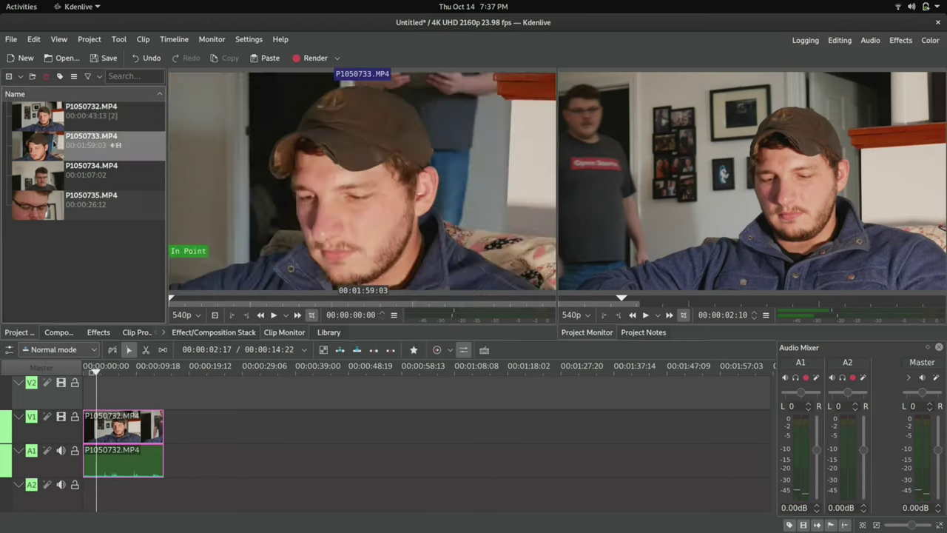
key(space)
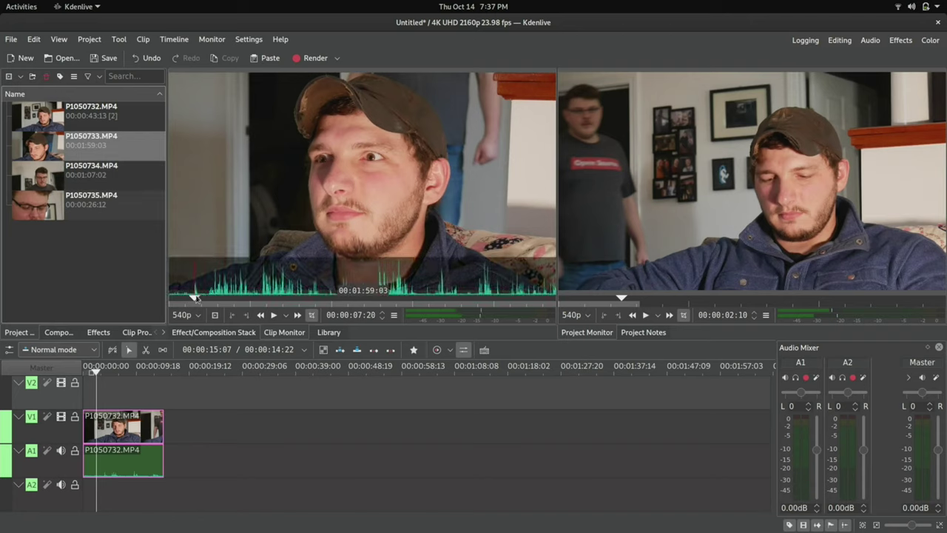
drag(190, 302, 187, 298)
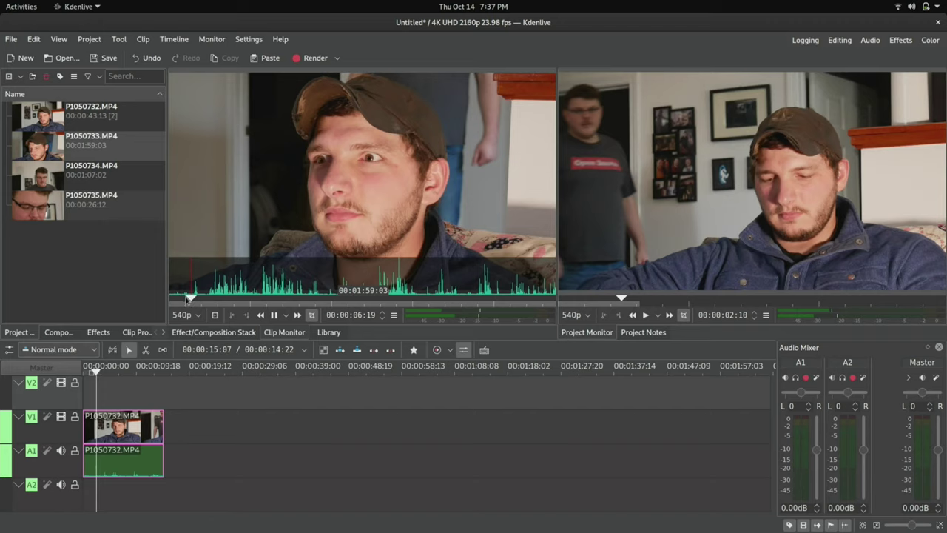
click(186, 299)
drag(187, 298, 181, 299)
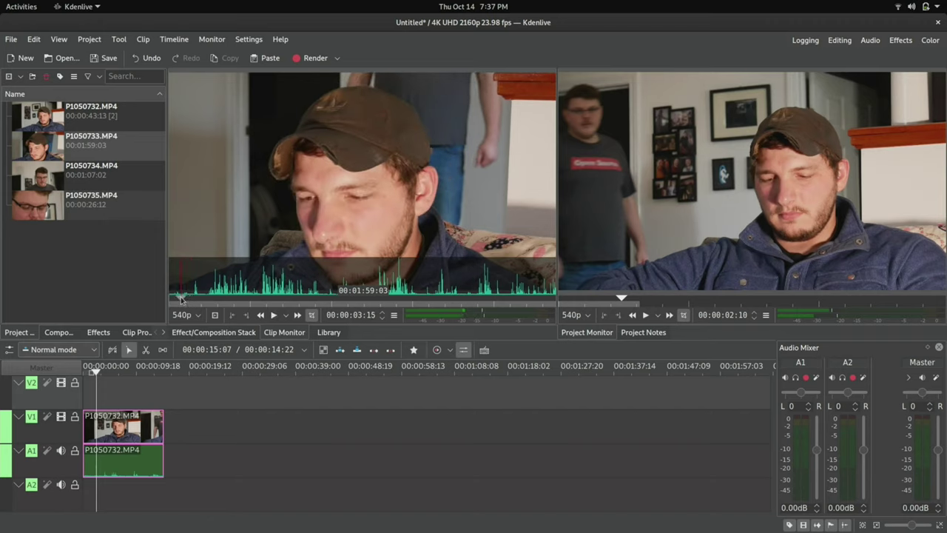
key(space)
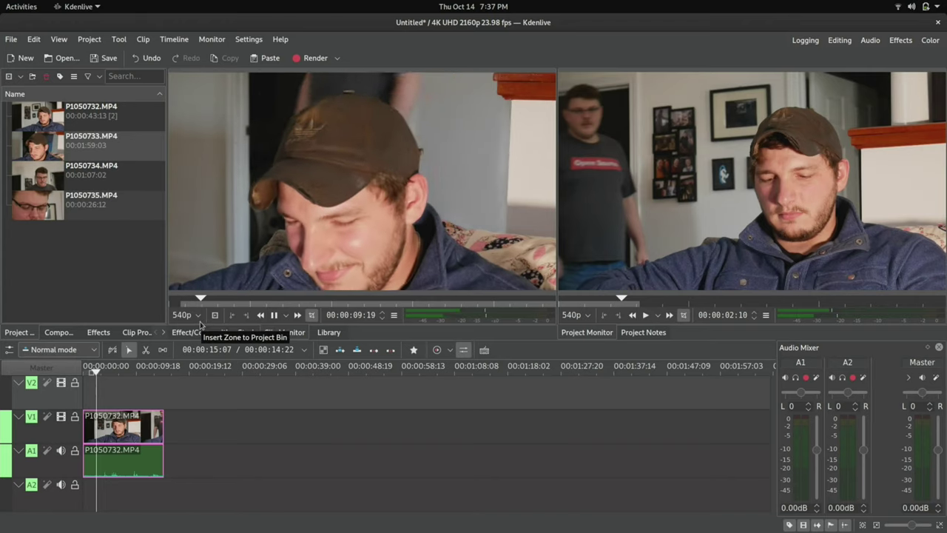
key(space)
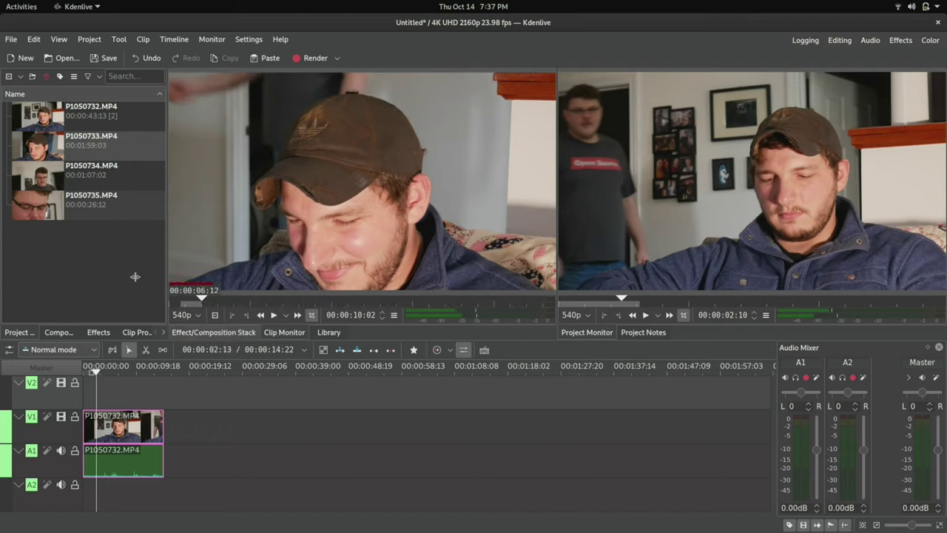
Add a marker at 00:00:13:22 in P1050733.MP4 and preview the rest of the clip.
mouse_move(217, 298)
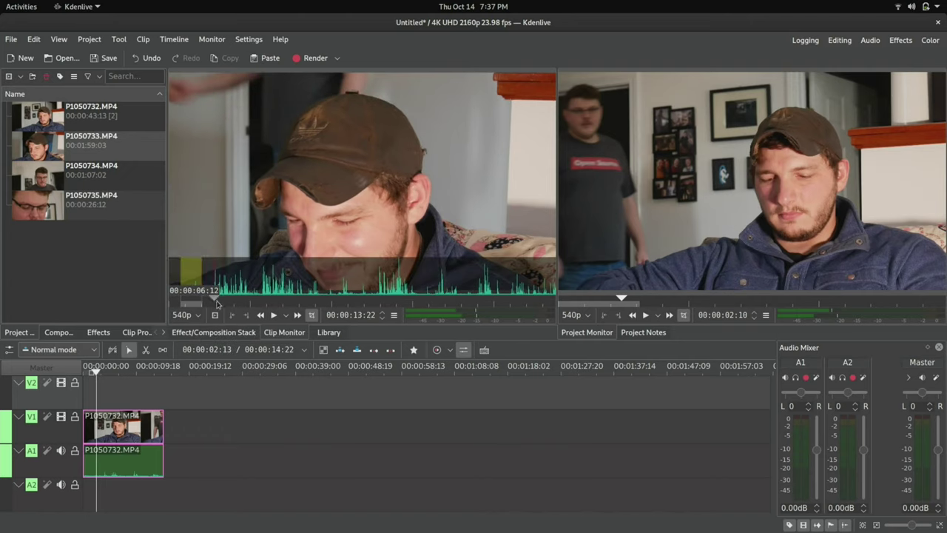
click(214, 302)
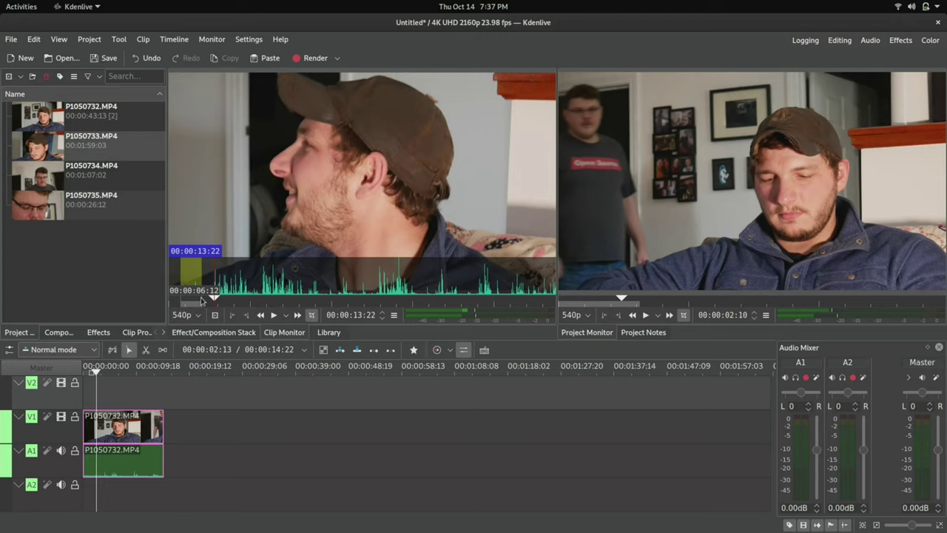
key(space)
key(space)
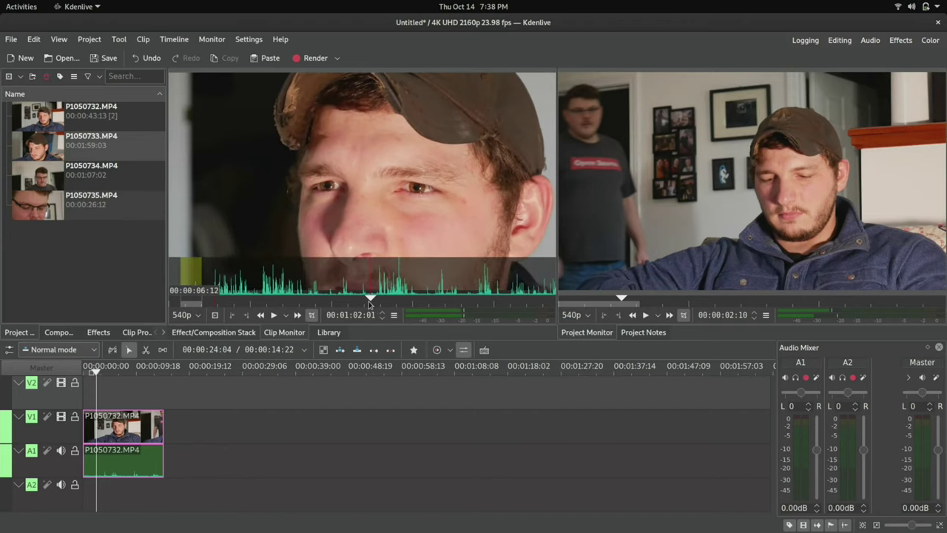
drag(364, 299, 361, 299)
key(i)
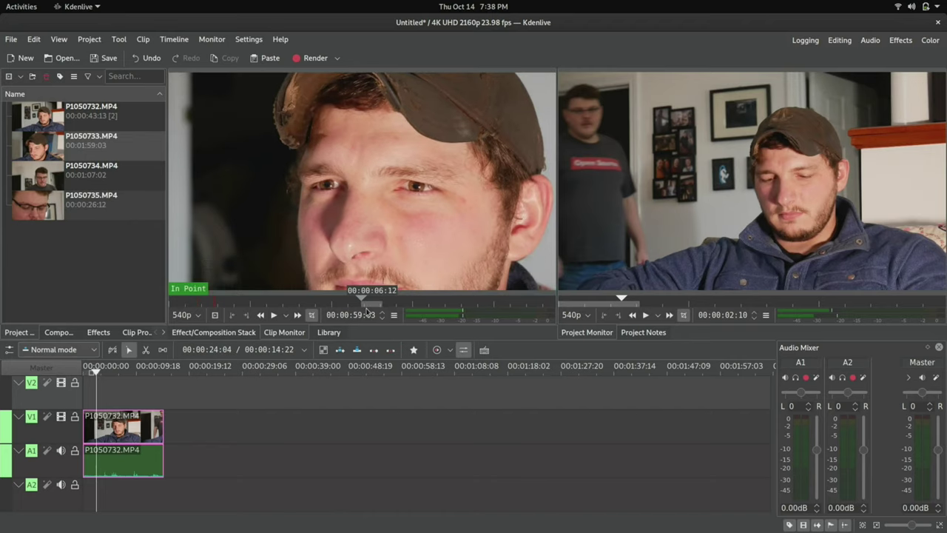
key(ctrl+z)
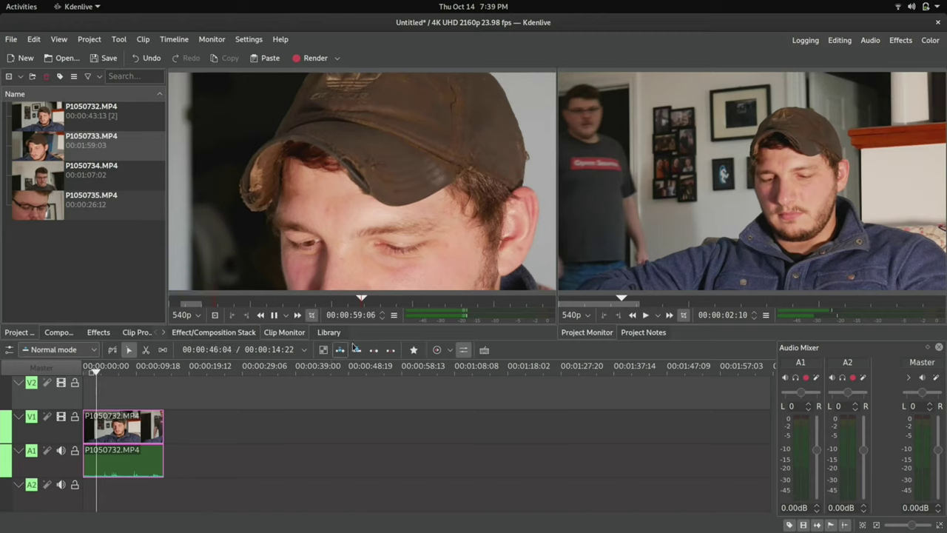
Preview P1050733.MP4 onward from 00:00:59:03, skipping ahead to around 00:01:39:04.
key(space)
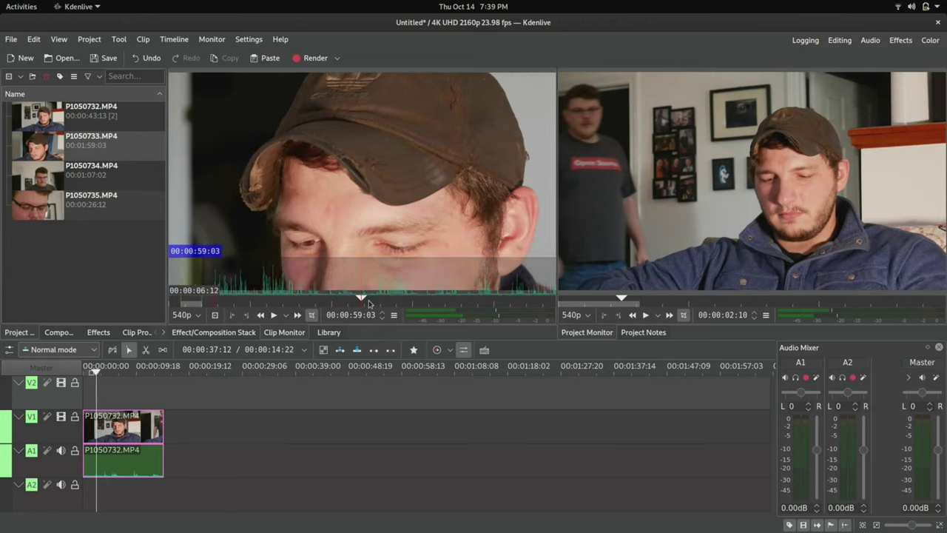
key(space)
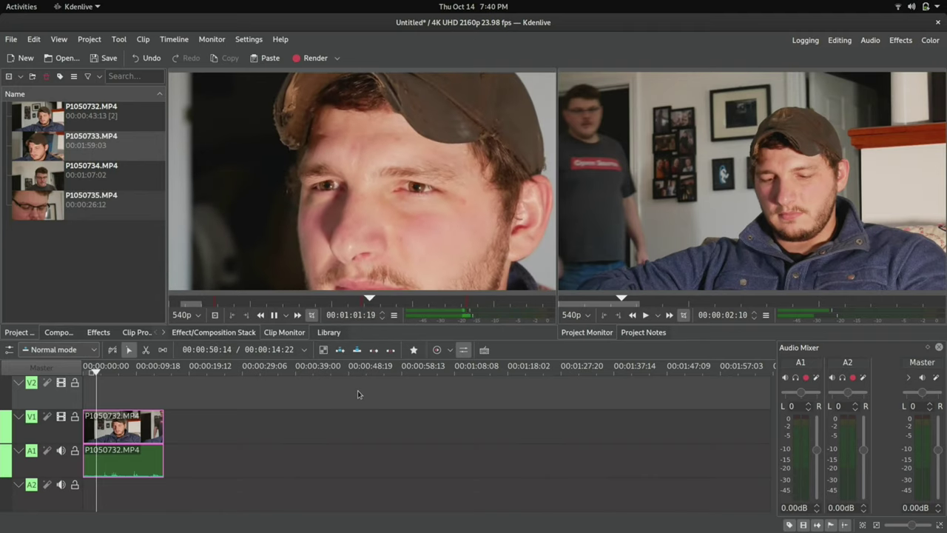
click(458, 305)
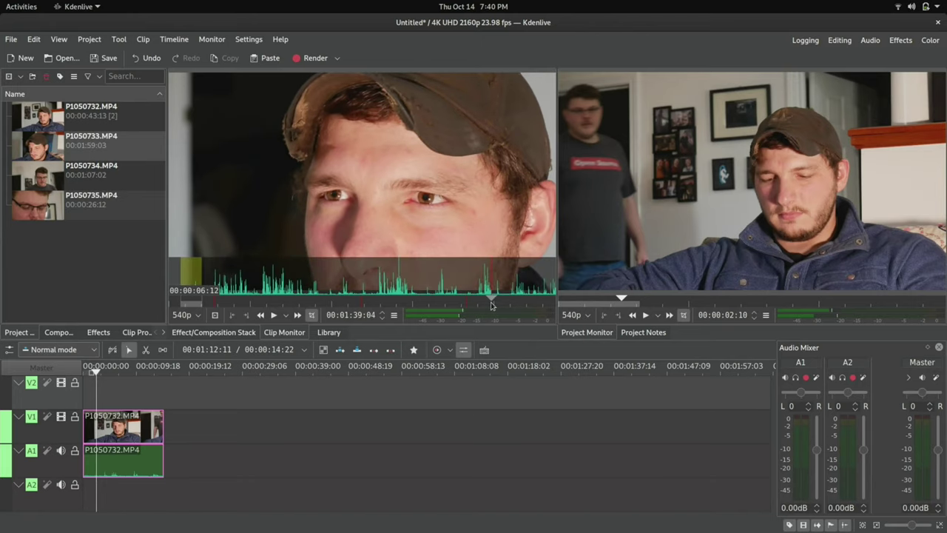
click(491, 302)
key(space)
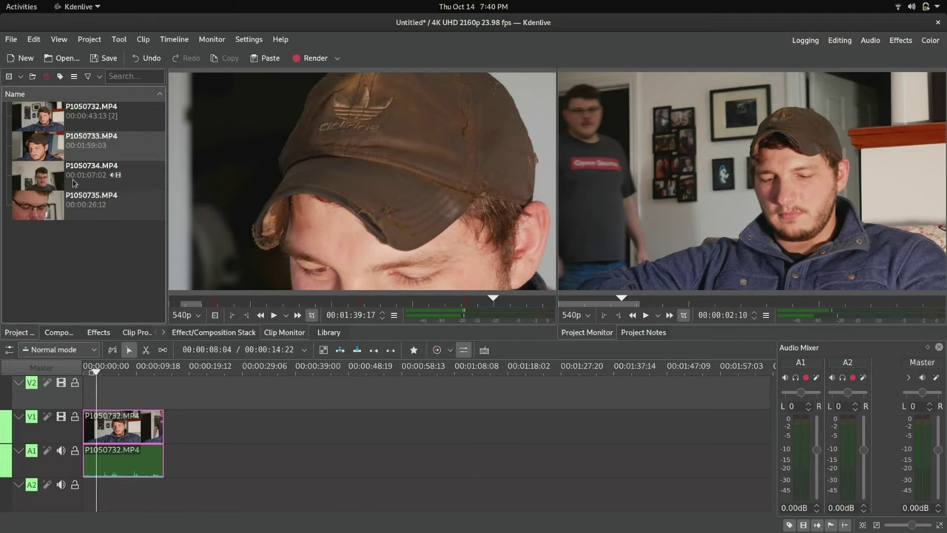
Park the timeline playhead at 00:00:03:05 and preview P1050734.MP4 around the first spoken line near 00:00:19.
click(141, 372)
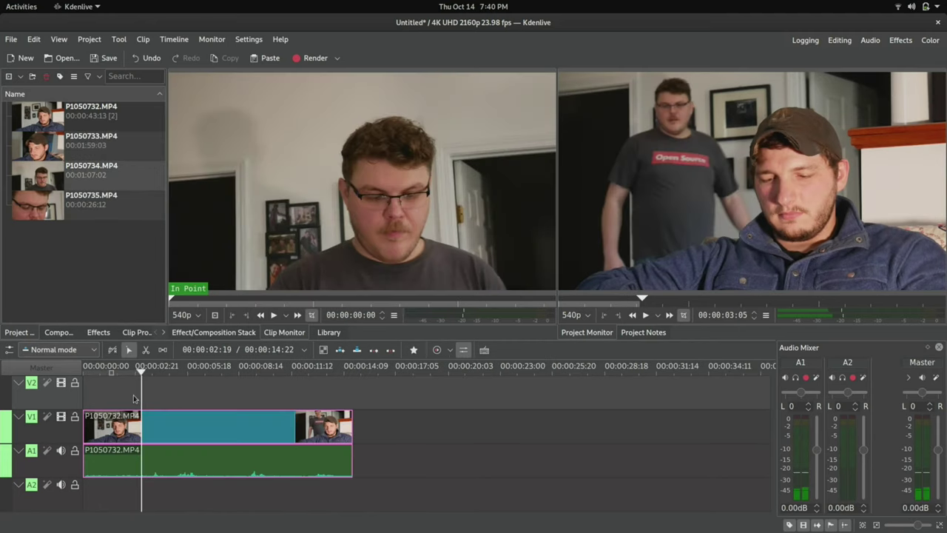
click(60, 169)
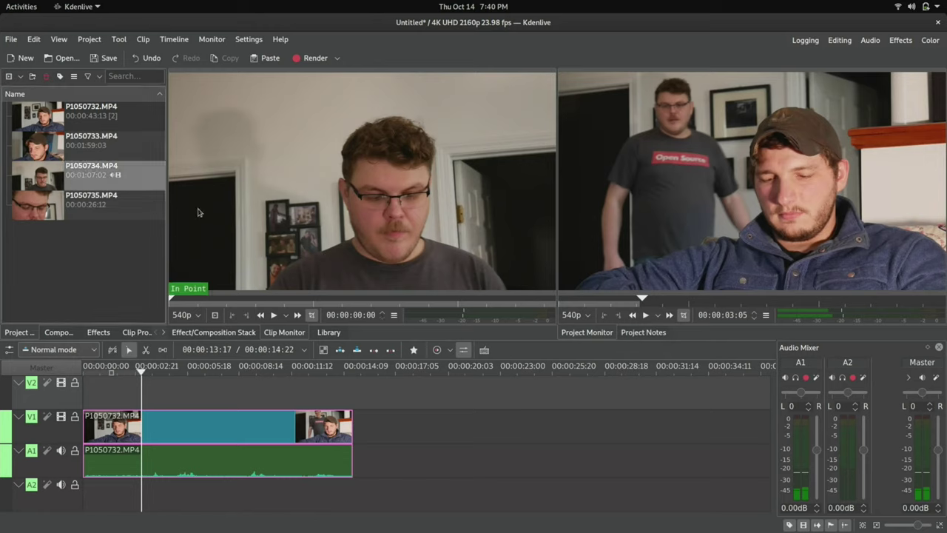
key(space)
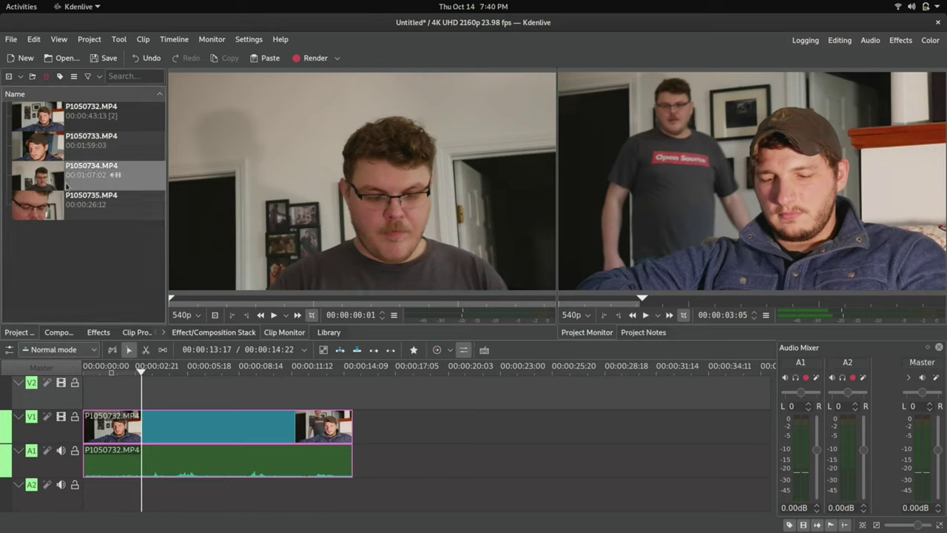
key(space)
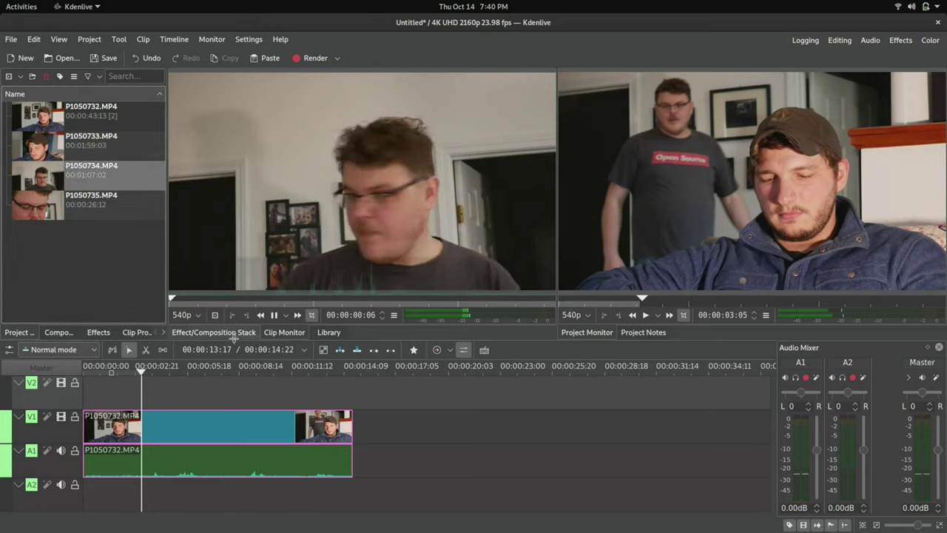
click(281, 297)
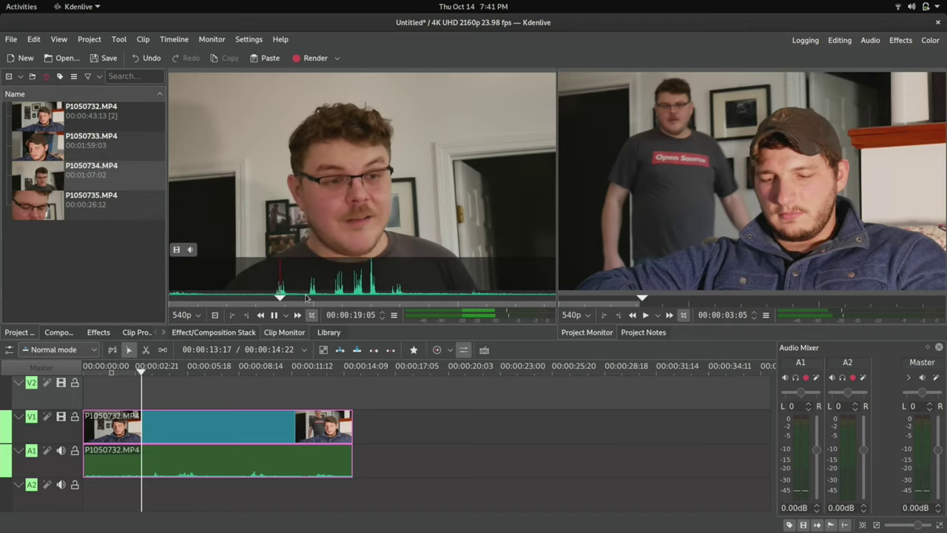
key(space)
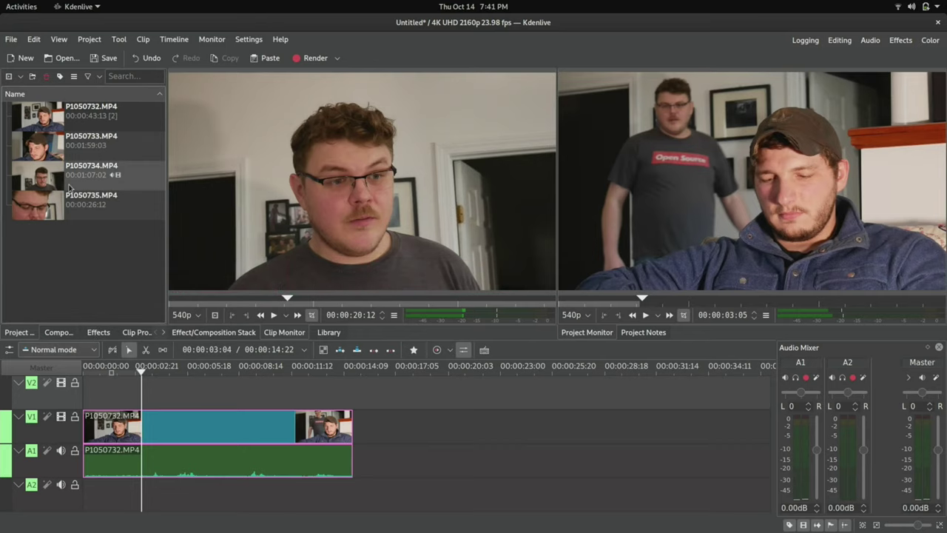
Place P1050734.MP4 on V1 after the first clip and put its first spoken section on V2 and A2 at about 00:00:04:04.
drag(69, 186, 468, 416)
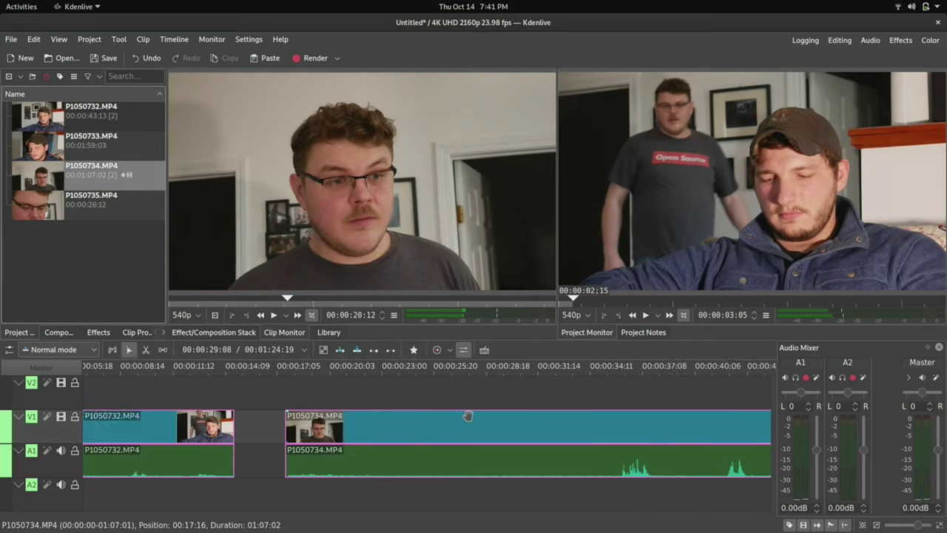
scroll(468, 416, down, 2)
scroll(425, 436, up, 3)
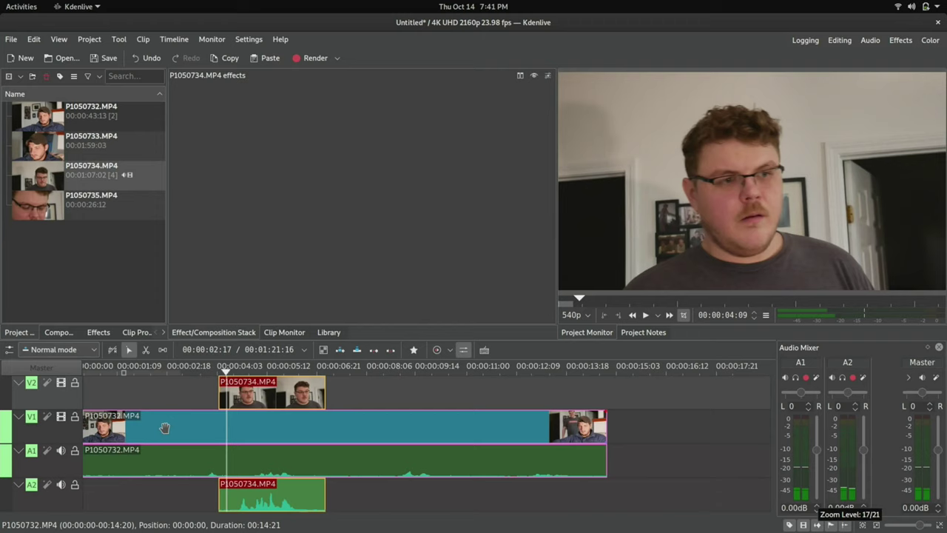
Cut P1050732.MP4 on V1 at both ends of the P1050734.MP4 section on V2 and disable the middle piece.
scroll(165, 427, up, 1)
scroll(209, 404, up, 1)
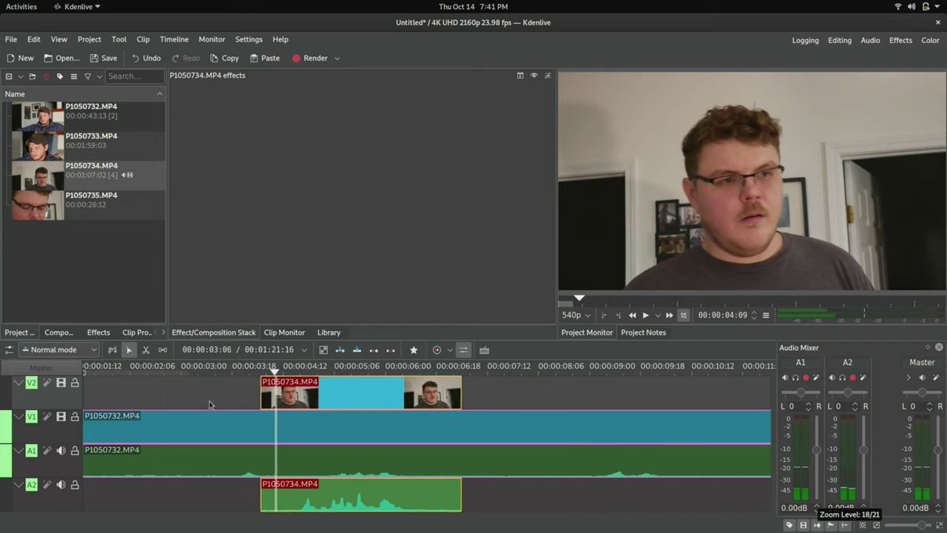
click(200, 392)
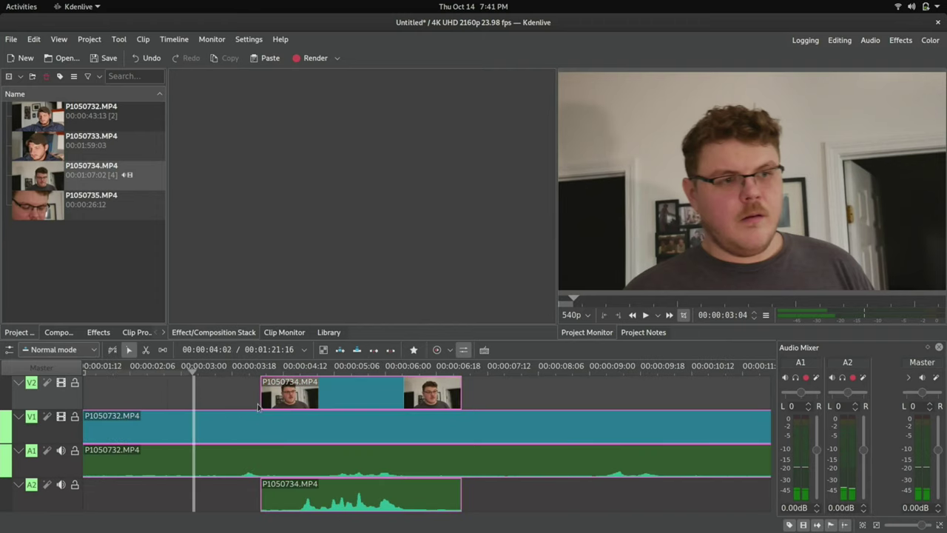
key(x)
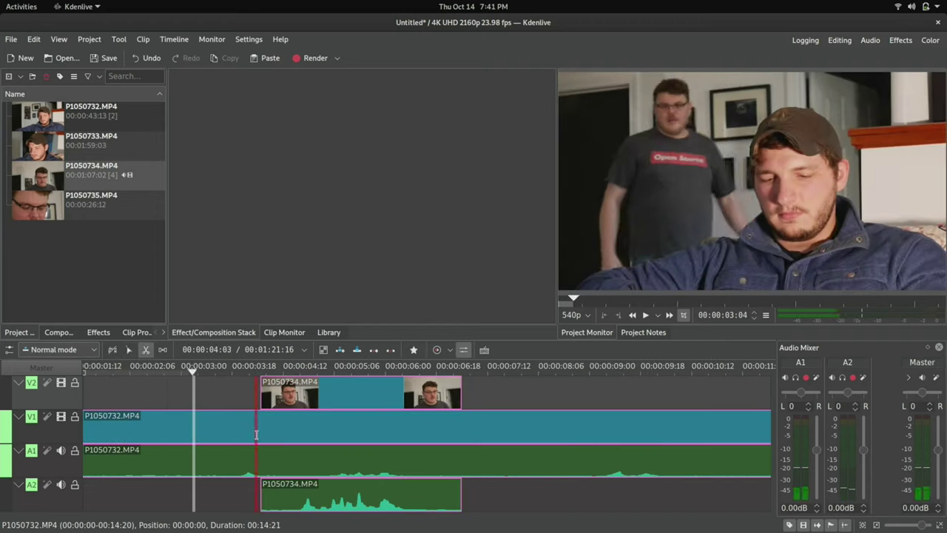
click(263, 434)
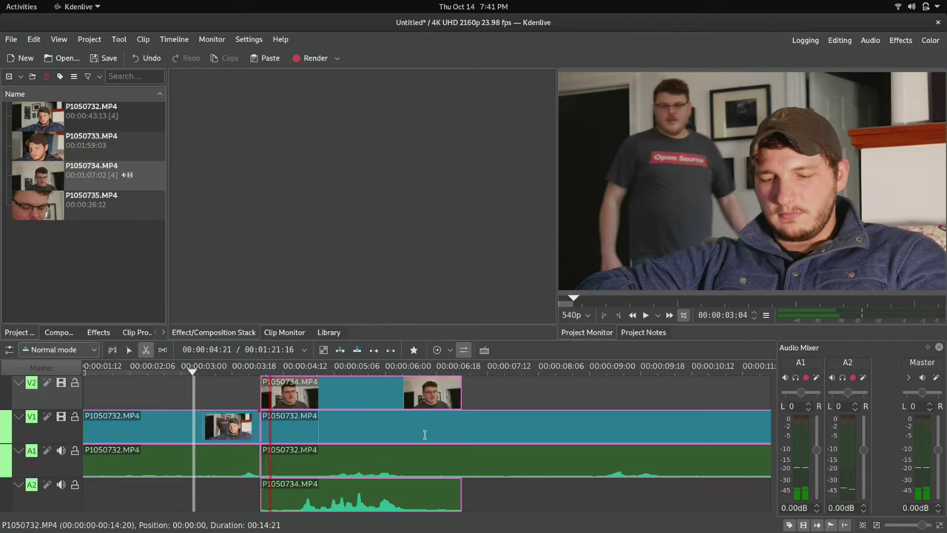
click(463, 422)
right_click(351, 465)
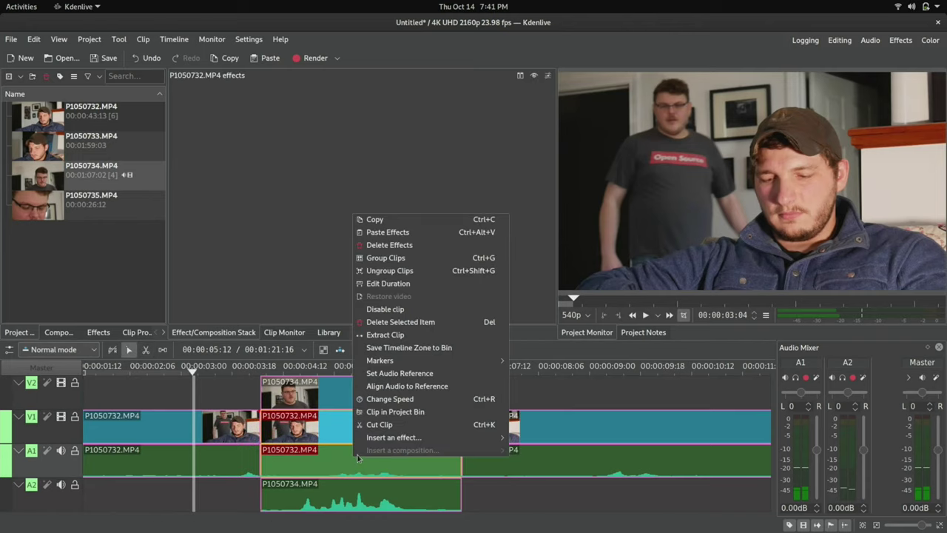
click(401, 308)
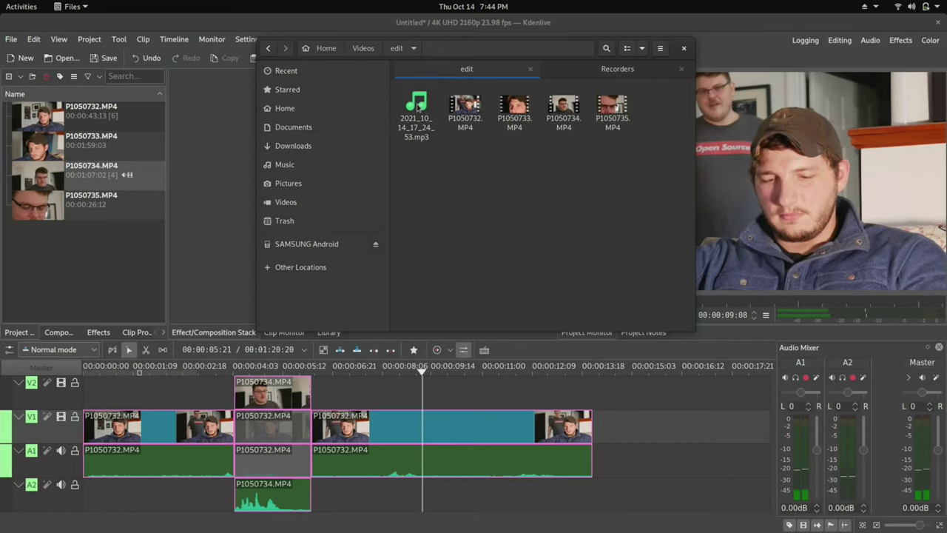
Import 2021_10_14_17_24_53.mp3 from the edit folder into the project bin and place it on A2 at about 00:00:15.
drag(418, 107, 11, 273)
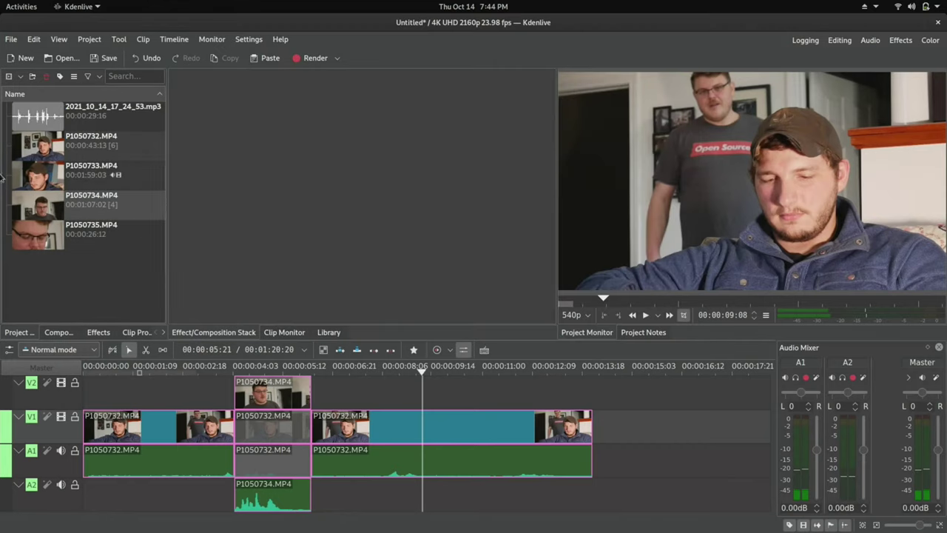
drag(58, 117, 621, 503)
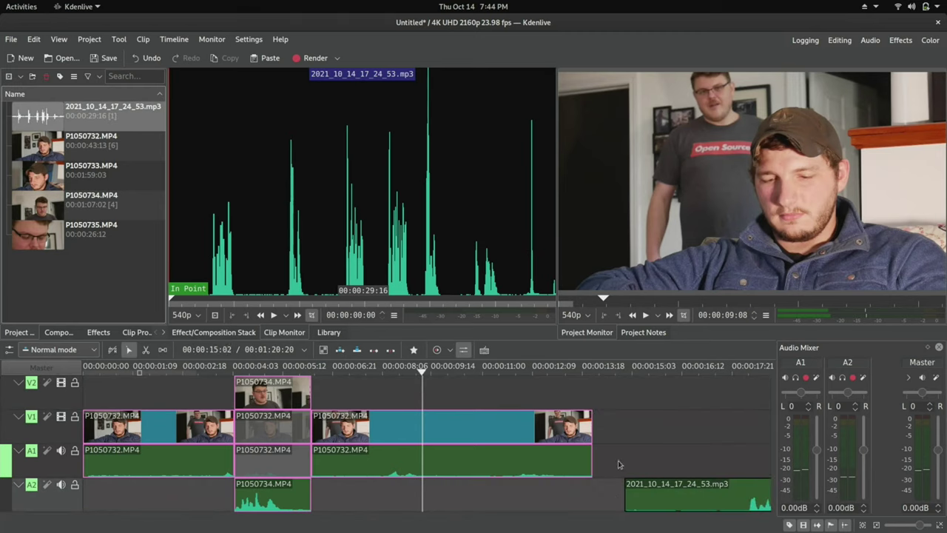
scroll(622, 464, down, 2)
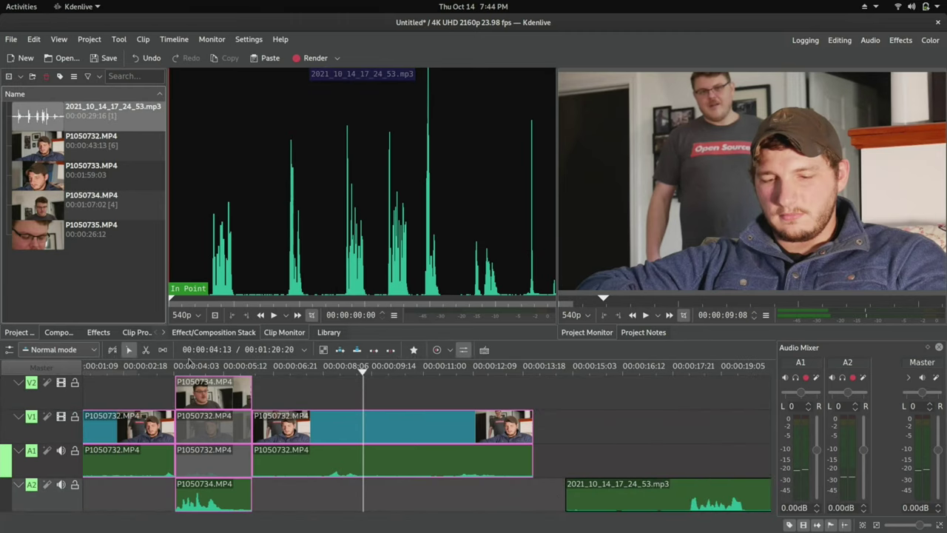
Play the P1050734.MP4 section at 00:00:04:04 and the first spoken line of the MP3 on A2 to compare their audio.
click(178, 367)
key(space)
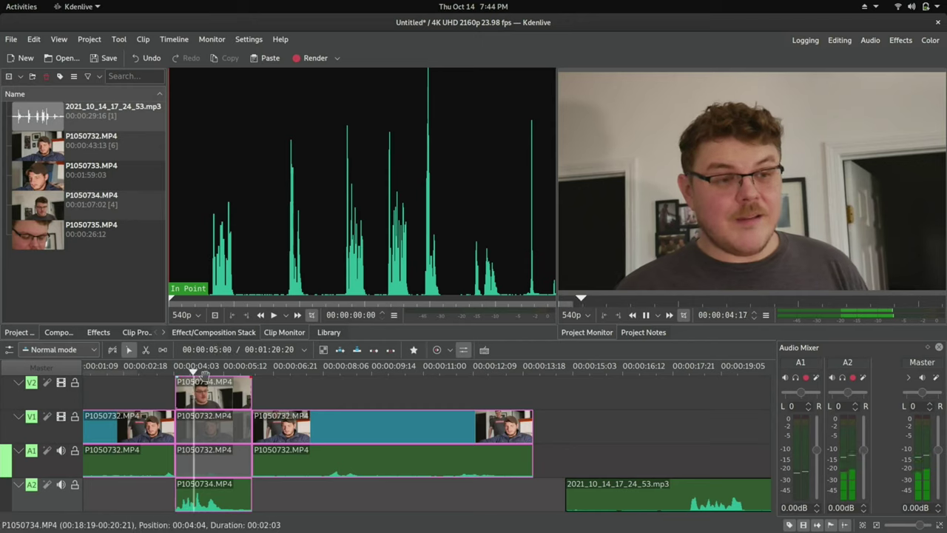
scroll(610, 379, down, 4)
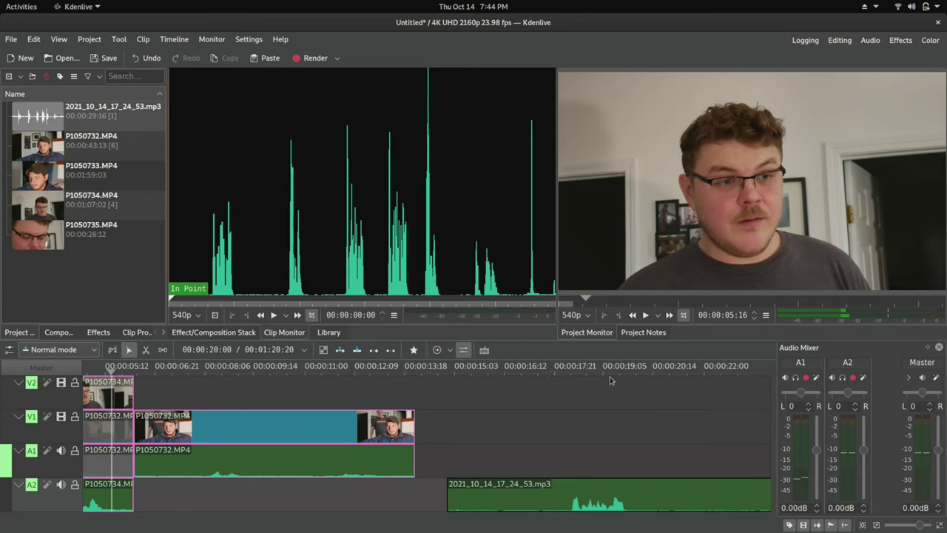
click(569, 368)
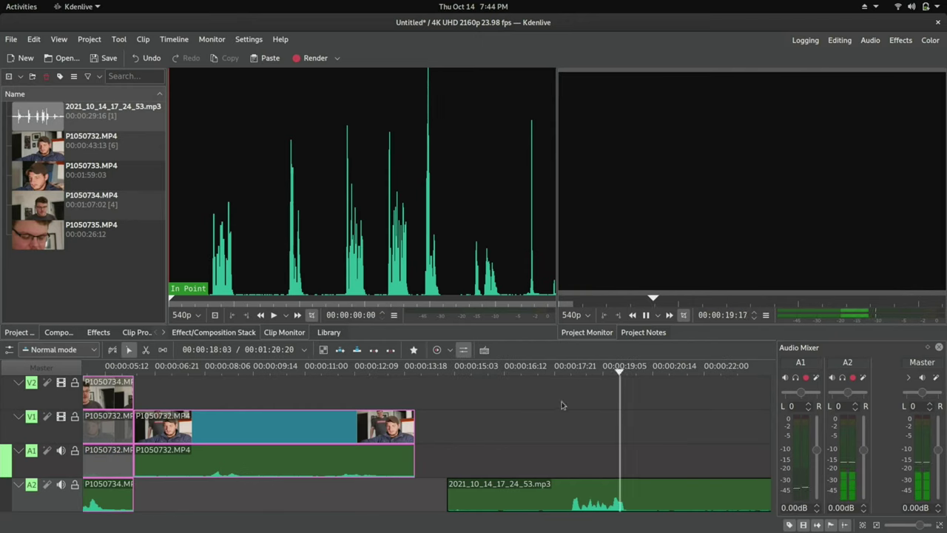
key(space)
Extend the start of P1050734.MP4 on V1 back to the MP3's start and delete its short section from V2 and A2.
scroll(562, 402, up, 6)
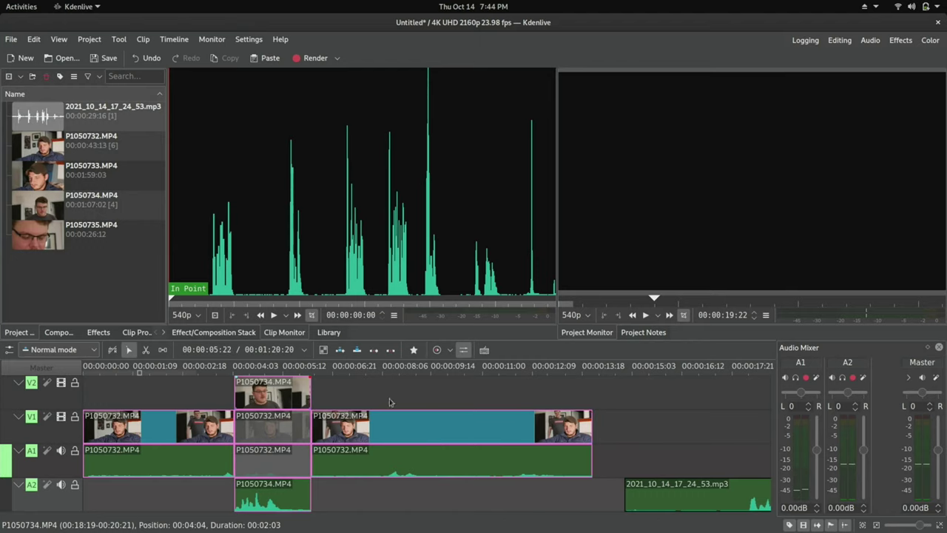
scroll(278, 419, down, 3)
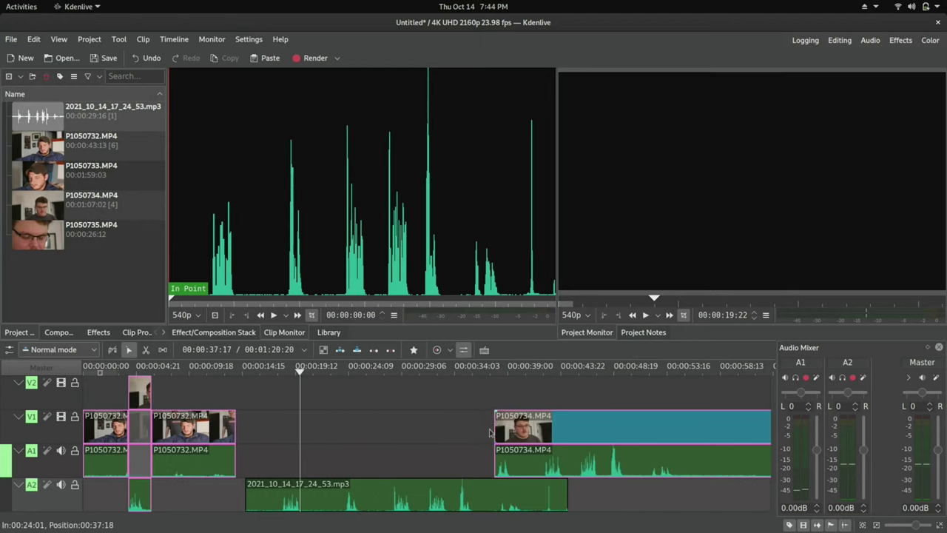
drag(489, 433, 241, 432)
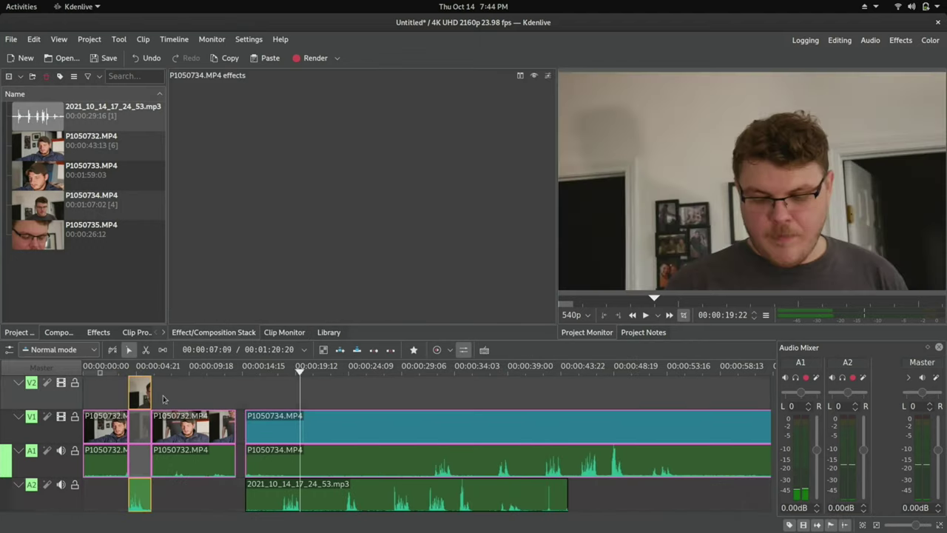
Move the MP3 on A2 to about 00:00:28:19 so its waveform lines up with the P1050734.MP4 audio on A1.
drag(379, 488, 527, 489)
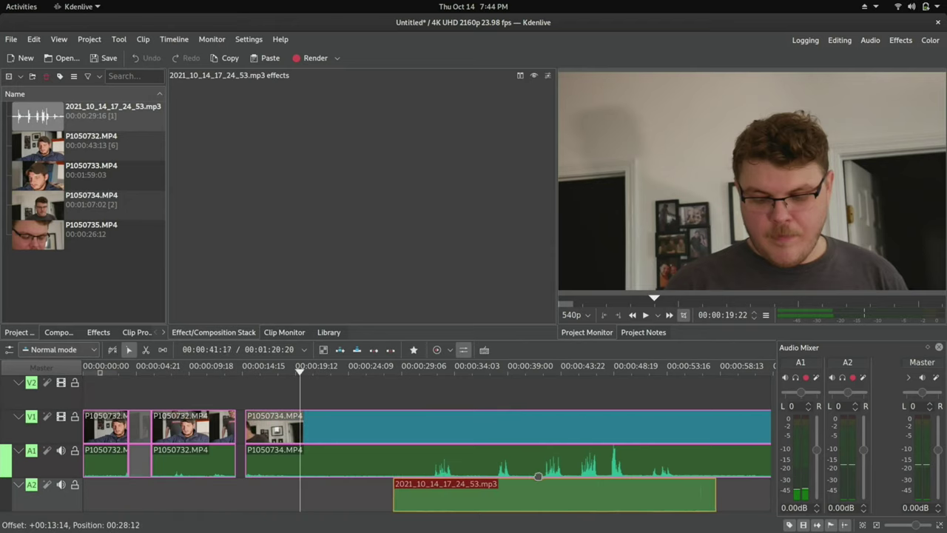
scroll(448, 478, up, 6)
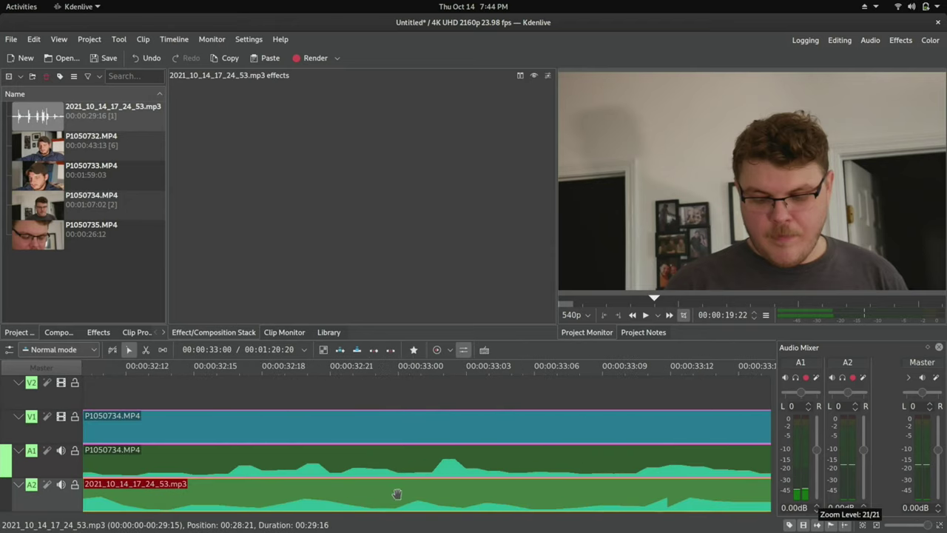
drag(397, 493, 445, 485)
scroll(388, 496, down, 2)
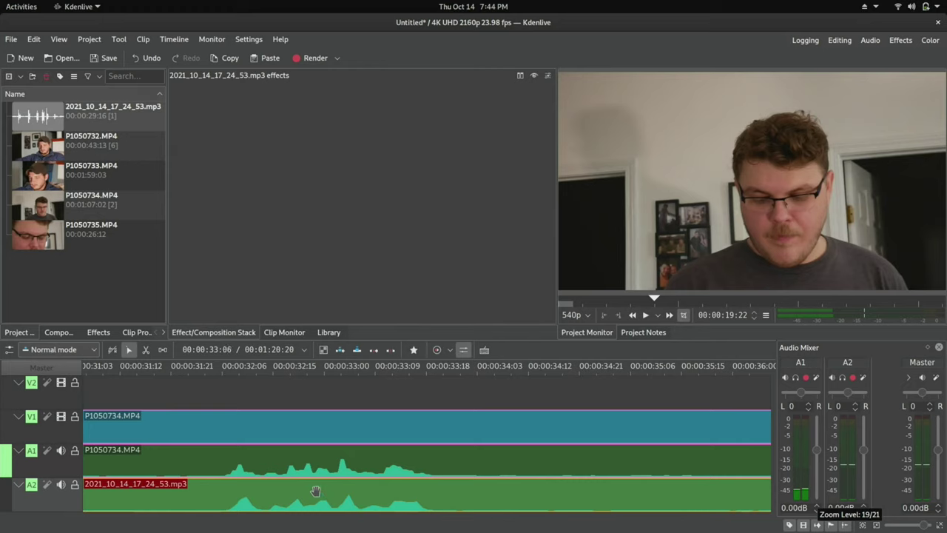
scroll(316, 491, up, 2)
drag(273, 502, 259, 493)
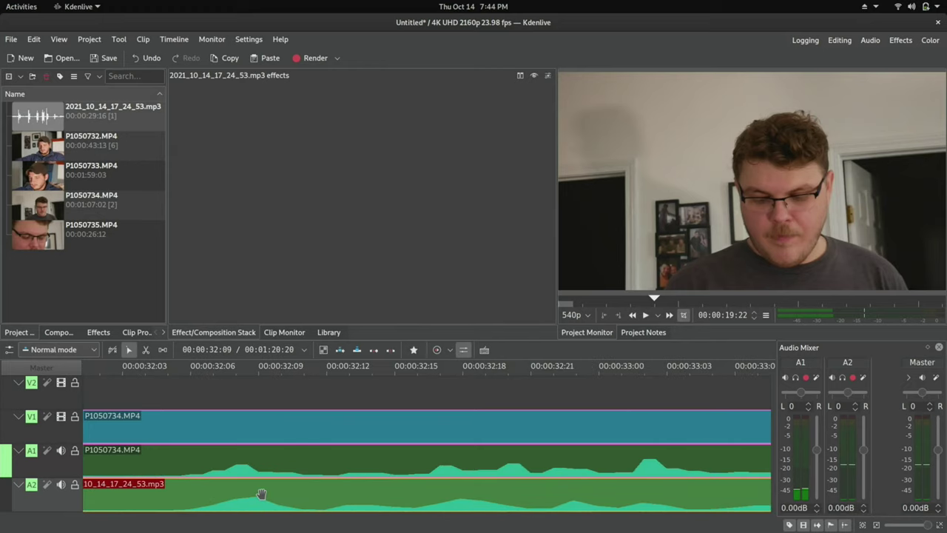
scroll(261, 494, down, 1)
scroll(244, 477, down, 1)
scroll(241, 463, up, 2)
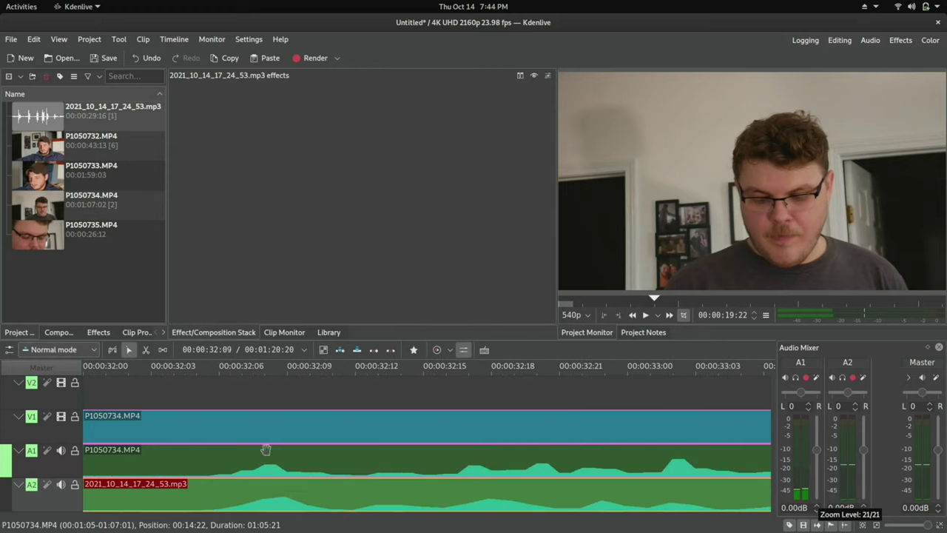
Scrub through the aligned dialogue to check sync, and trim the start of P1050734.MP4 to the MP3's start at 00:00:28:19.
drag(229, 405, 562, 416)
scroll(565, 417, down, 3)
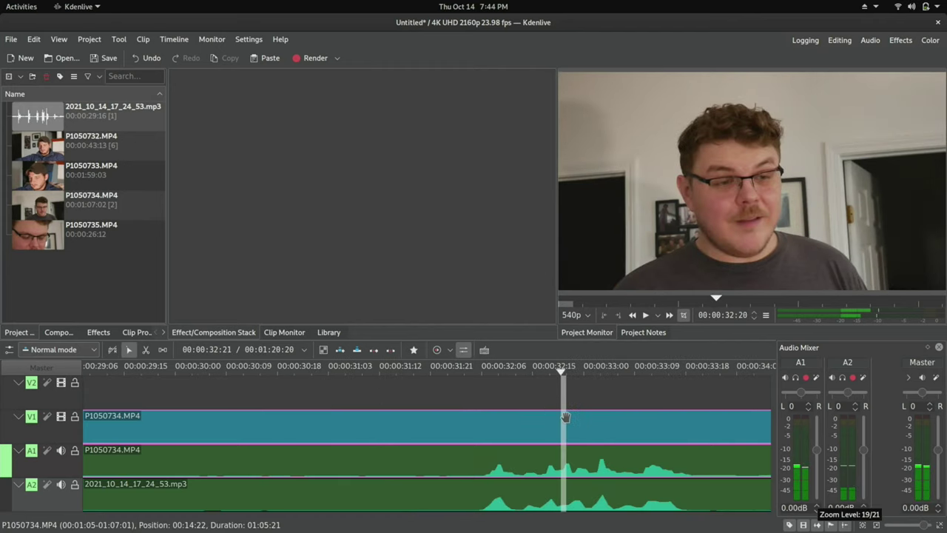
scroll(561, 444, down, 1)
scroll(509, 457, down, 3)
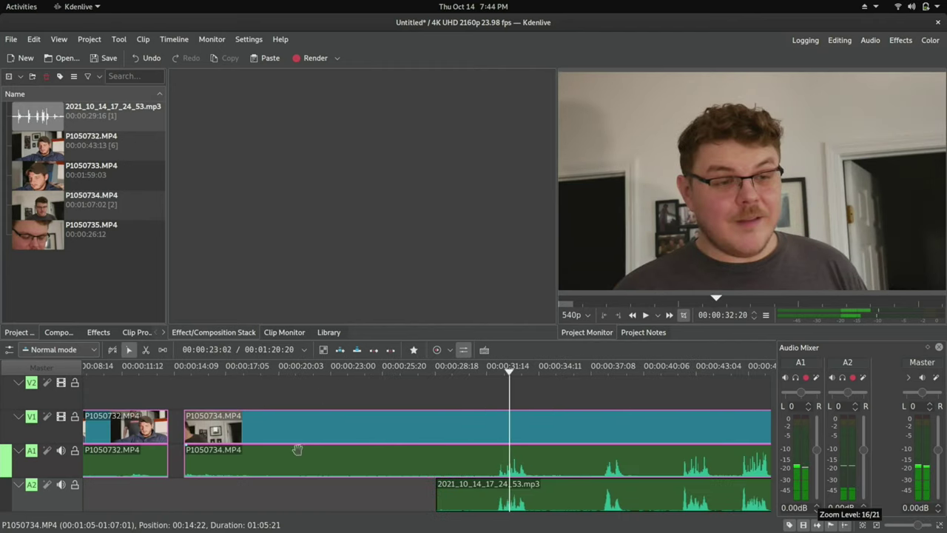
drag(184, 432, 435, 431)
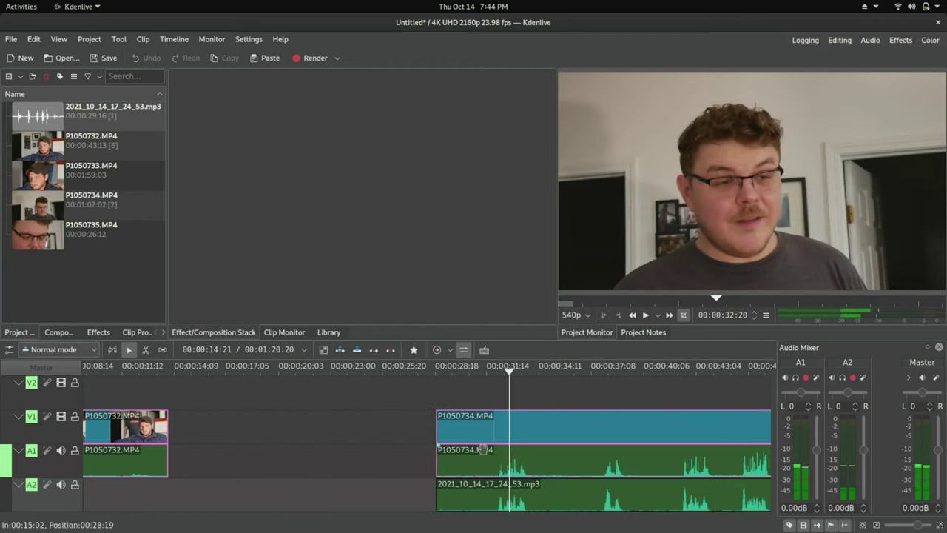
Mute track A1 and replay the first spoken line from about 00:00:32:04 with only the MP3 audio.
scroll(363, 474, up, 10)
scroll(210, 481, up, 5)
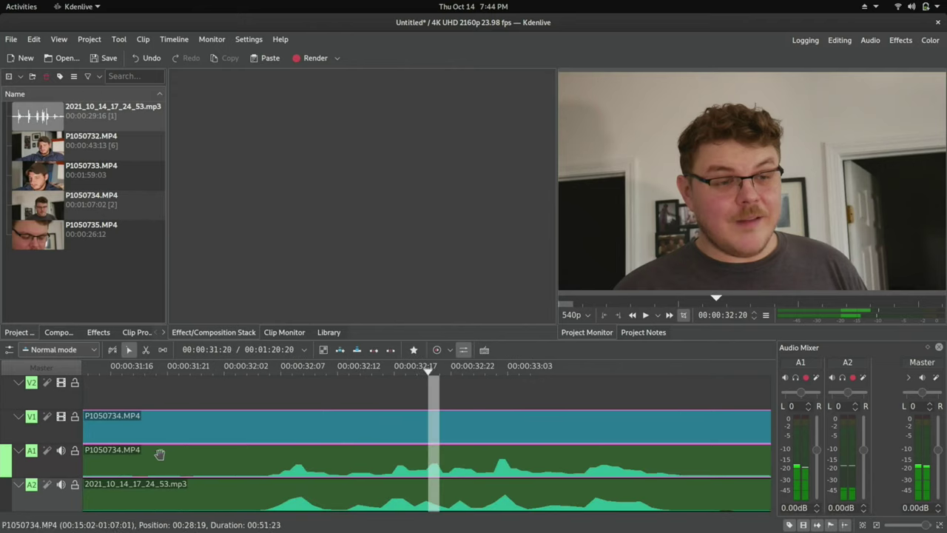
click(251, 370)
key(space)
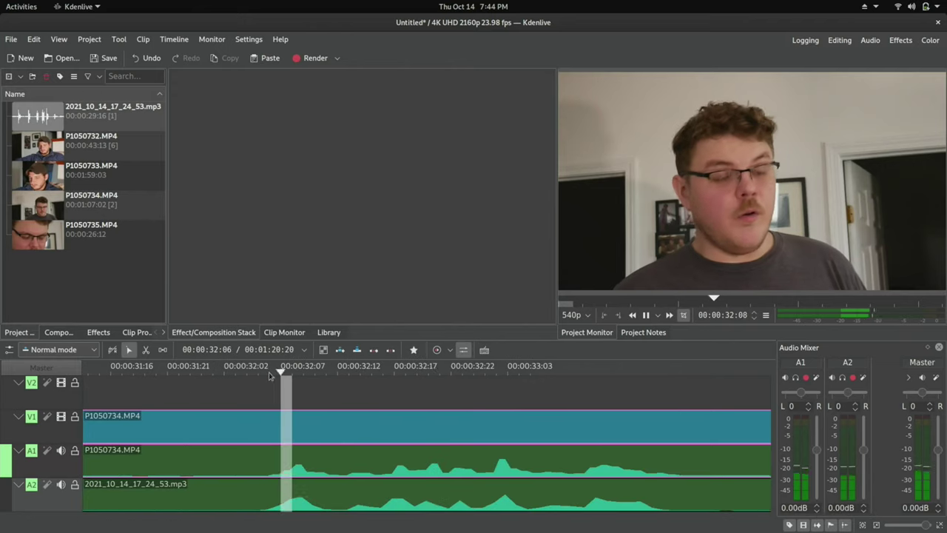
click(62, 449)
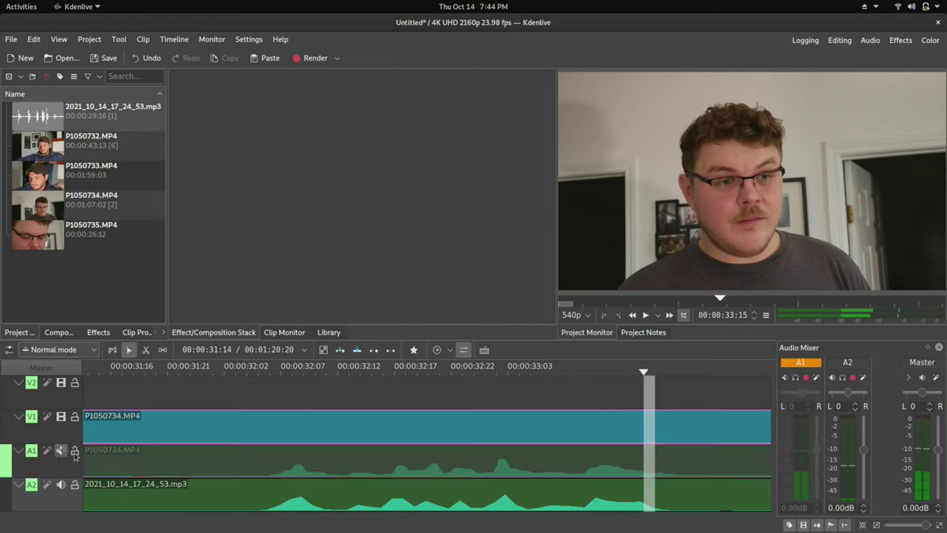
click(259, 387)
click(233, 394)
key(space)
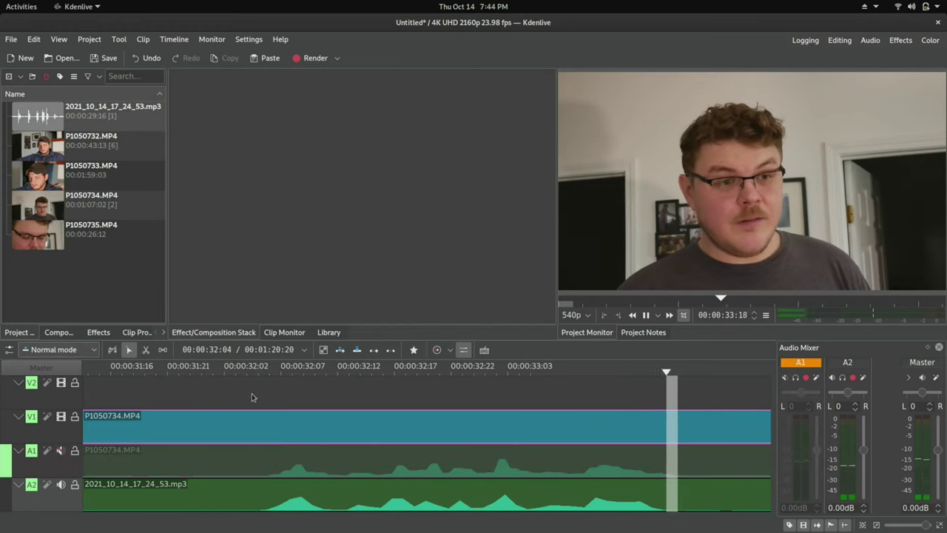
key(space)
Select the P1050734.MP4 clip and the MP3 on A2 together and group them.
scroll(304, 410, down, 4)
drag(309, 396, 381, 489)
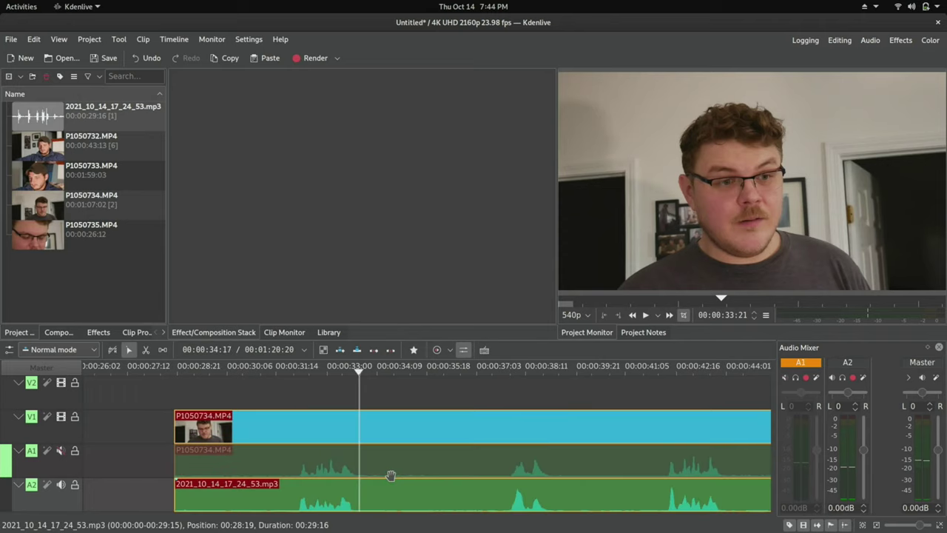
scroll(391, 475, down, 3)
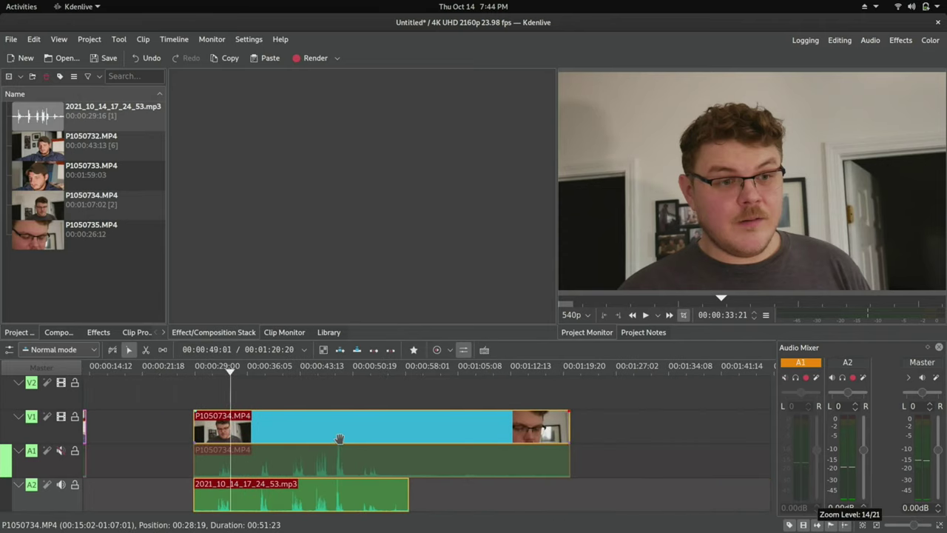
Split the grouped P1050734.MP4 and MP3 at 00:00:55:04 and delete the part after the cut.
click(393, 408)
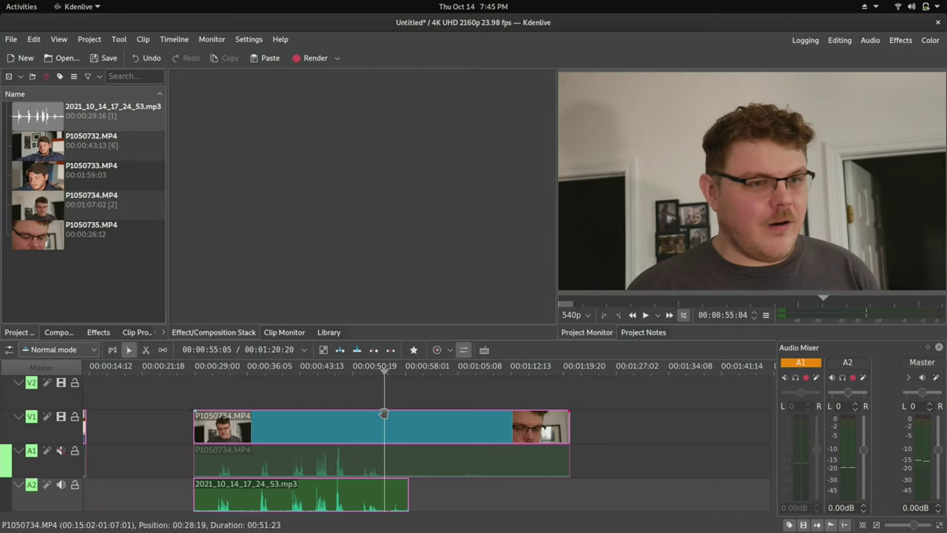
key(shift+r)
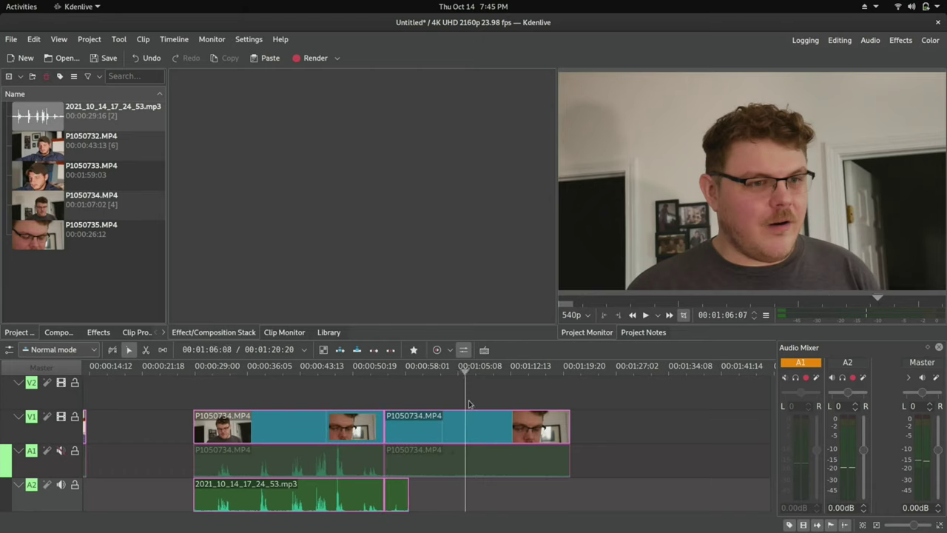
click(521, 398)
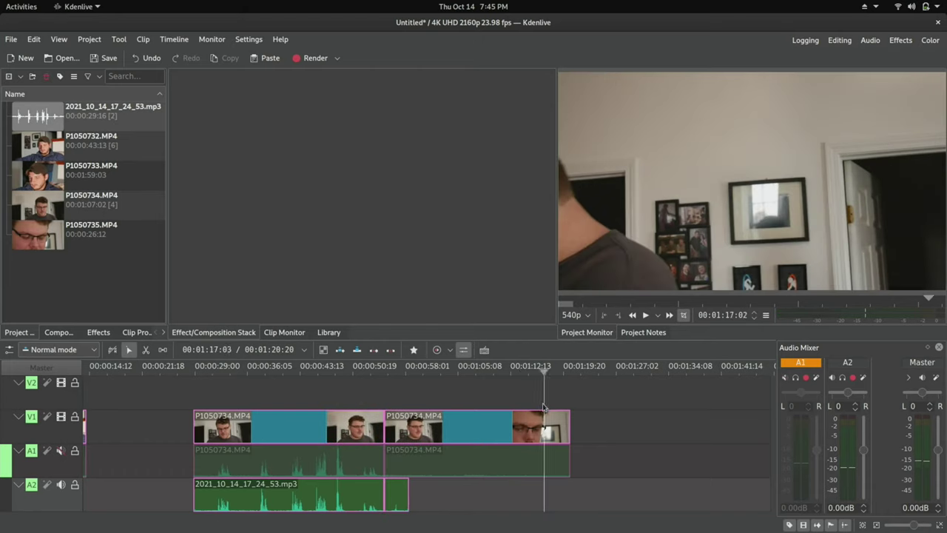
click(453, 430)
key(Delete)
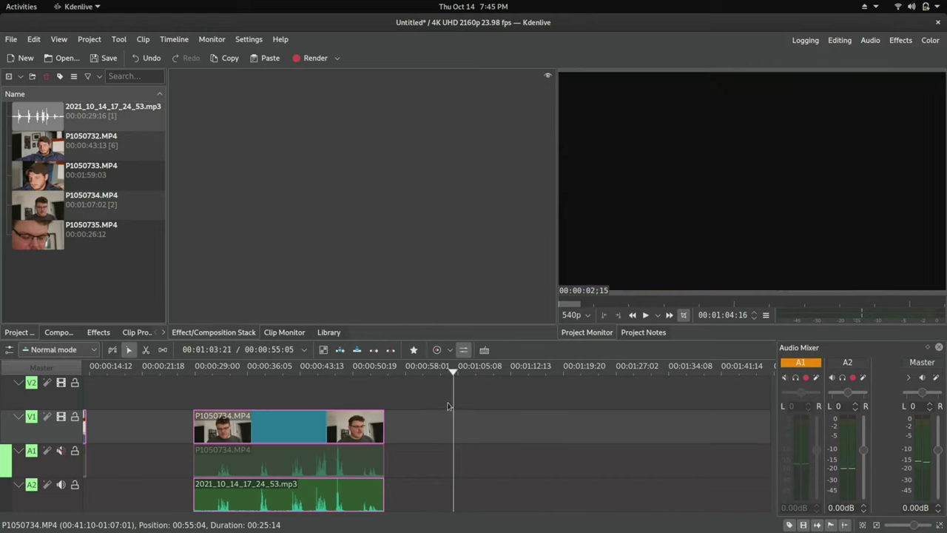
Trim the start of the grouped P1050734.MP4 and MP3 to 00:00:32:02 and split them at 00:00:33:21 to isolate the first spoken line.
scroll(320, 421, up, 3)
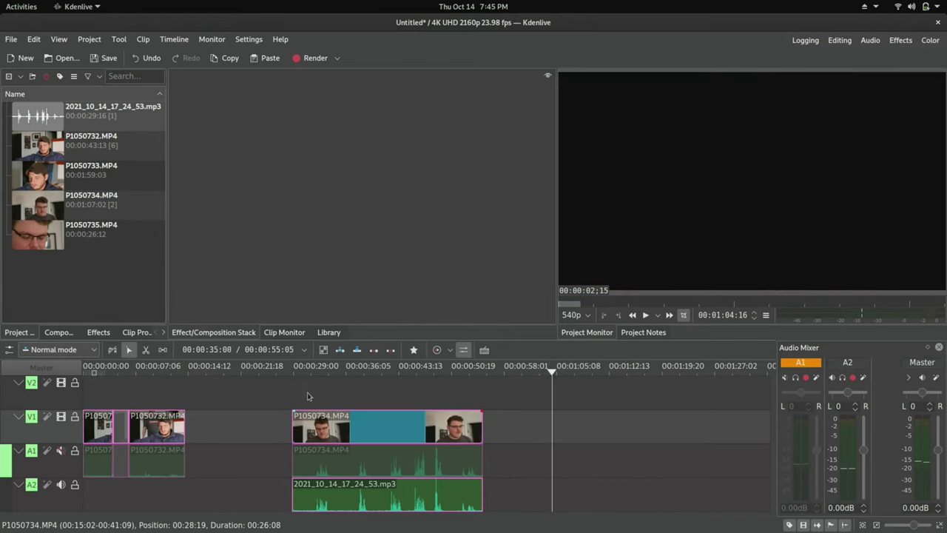
click(309, 398)
scroll(312, 405, up, 4)
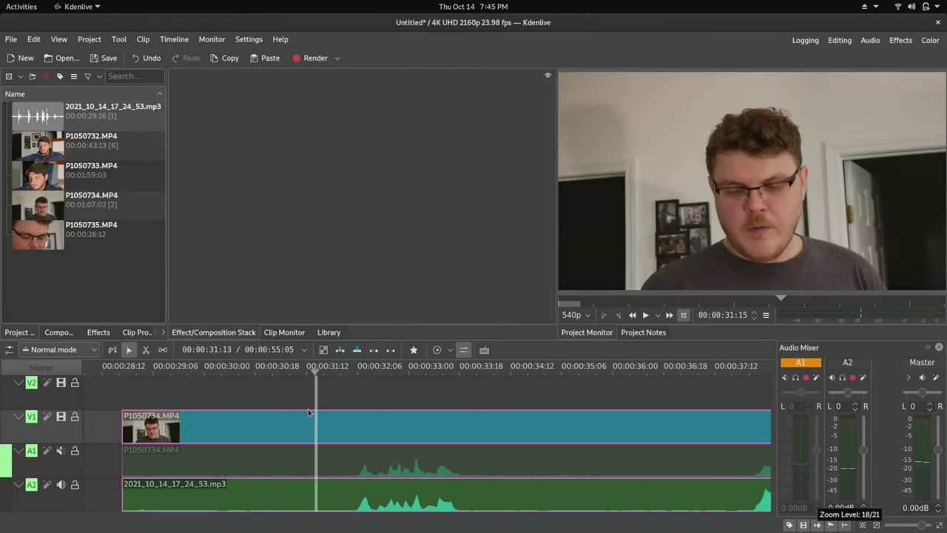
click(346, 405)
key(1)
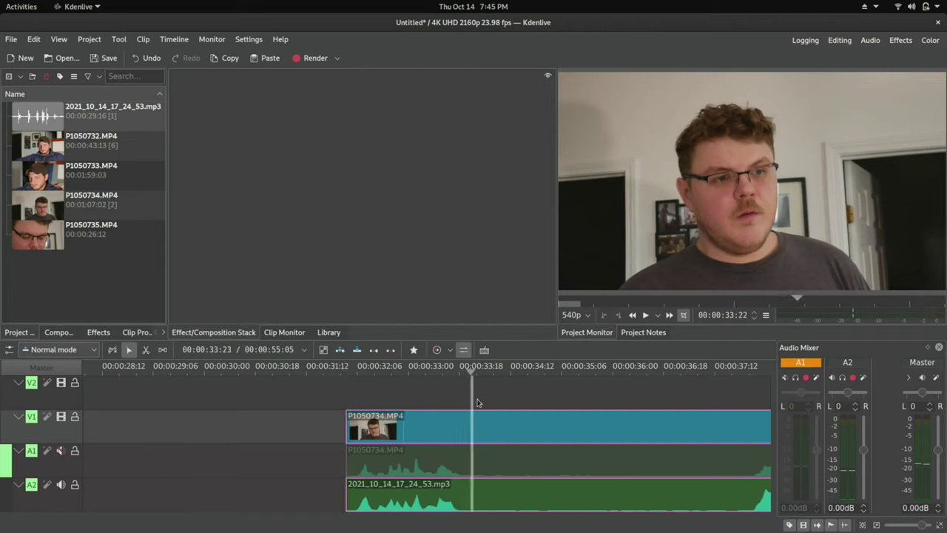
drag(477, 402, 469, 403)
key(shift+r)
Ungroup the short first-line section and replace its camera audio on A1 with the MP3 piece from A2.
scroll(427, 420, left, 3)
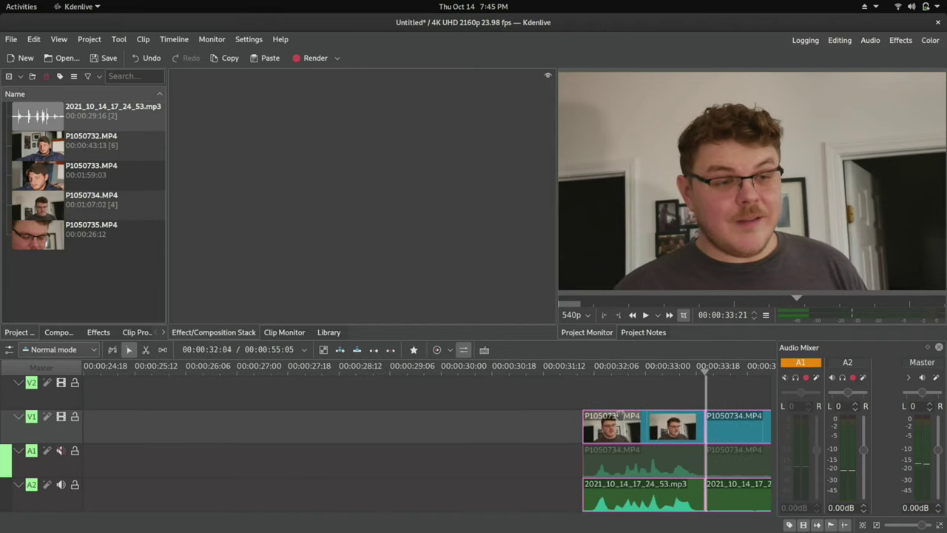
scroll(620, 414, down, 2)
click(560, 460)
key(ctrl+shift+g)
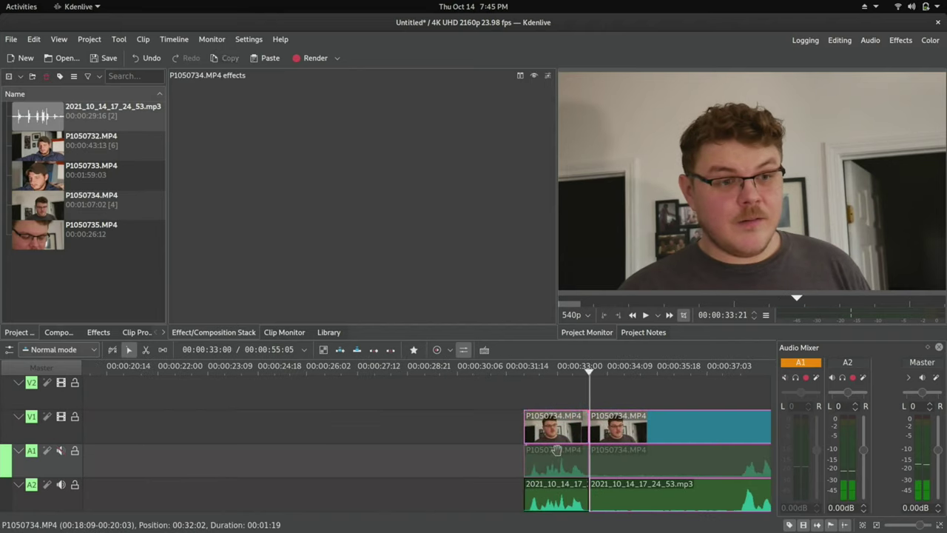
click(558, 450)
key(ctrl+shift+g)
click(557, 452)
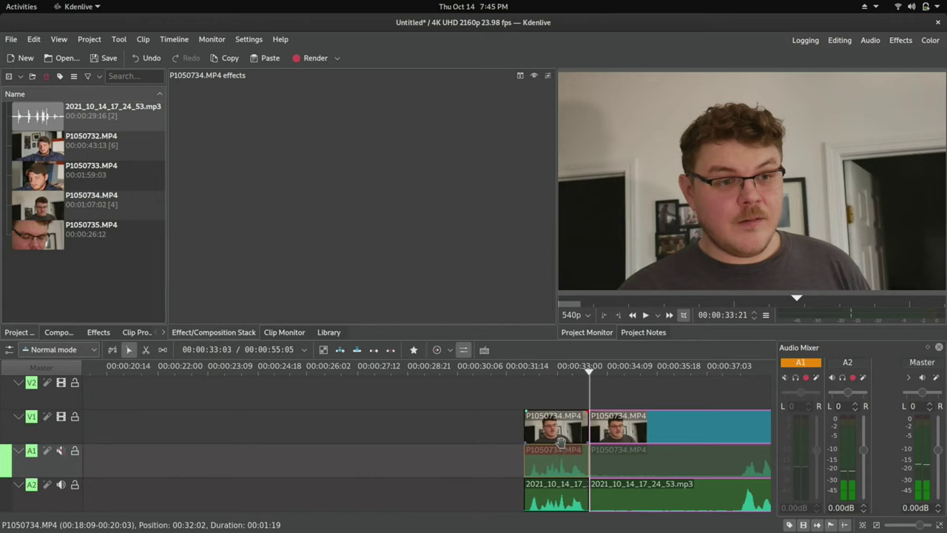
key(Delete)
drag(560, 488, 557, 447)
Group the first-line video with its MP3 piece and move them onto V2 and A2, starting at 00:00:03:19.
ctrl+click(548, 432)
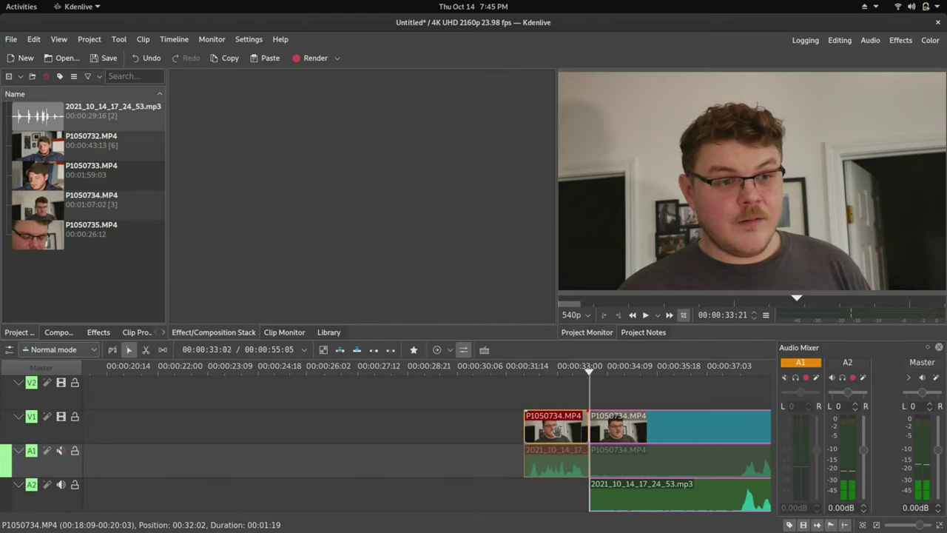
scroll(446, 436, down, 5)
scroll(221, 430, up, 2)
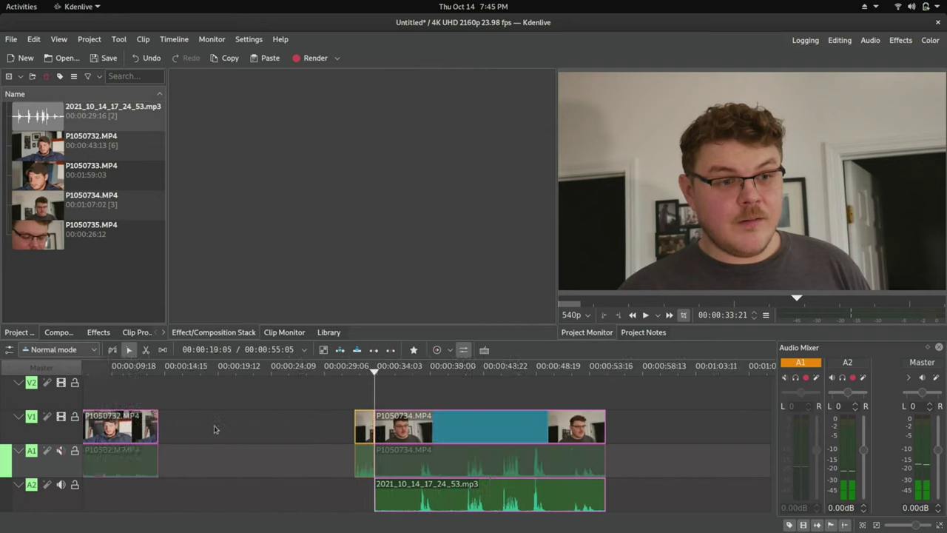
scroll(395, 429, up, 1)
drag(444, 433, 143, 398)
scroll(188, 400, up, 3)
scroll(209, 397, up, 1)
scroll(244, 394, up, 2)
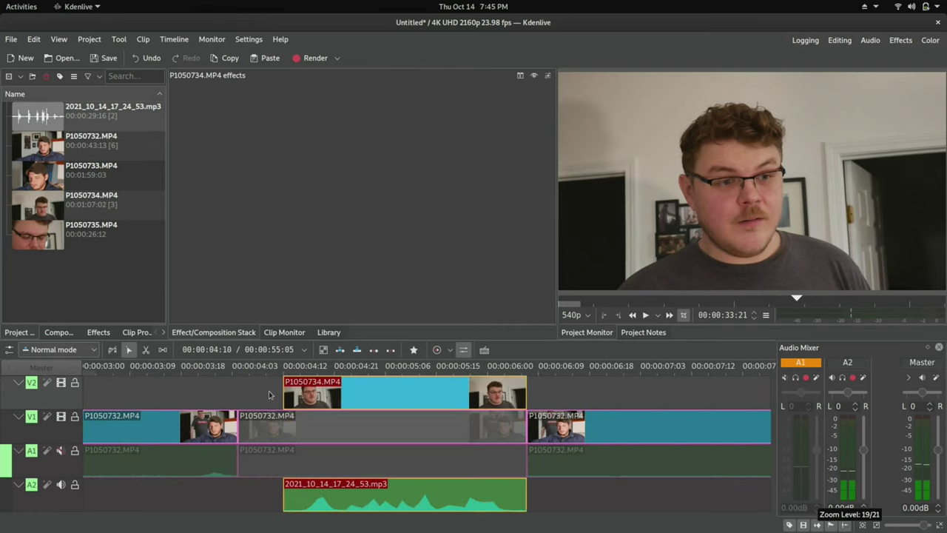
scroll(271, 396, up, 1)
drag(368, 394, 271, 392)
scroll(272, 423, up, 1)
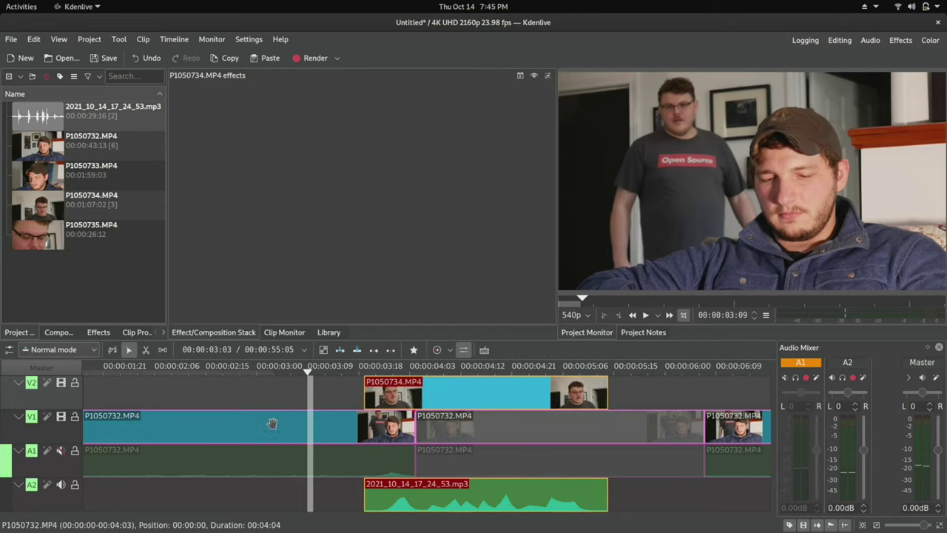
Trim only the start of P1050734.MP4 on V2 to 00:00:04:04, keeping the MP3's lead-in, and play the edit from the beginning.
drag(366, 394, 402, 393)
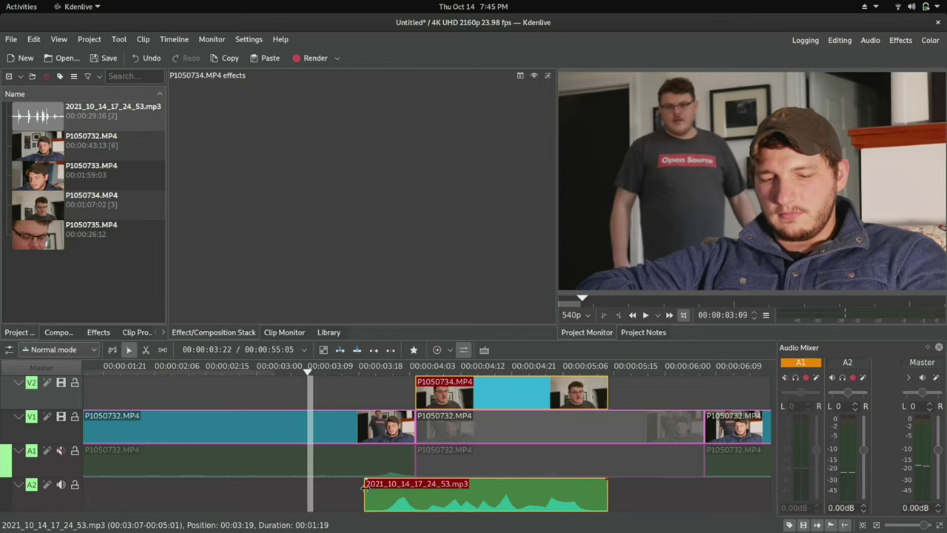
scroll(409, 467, down, 1)
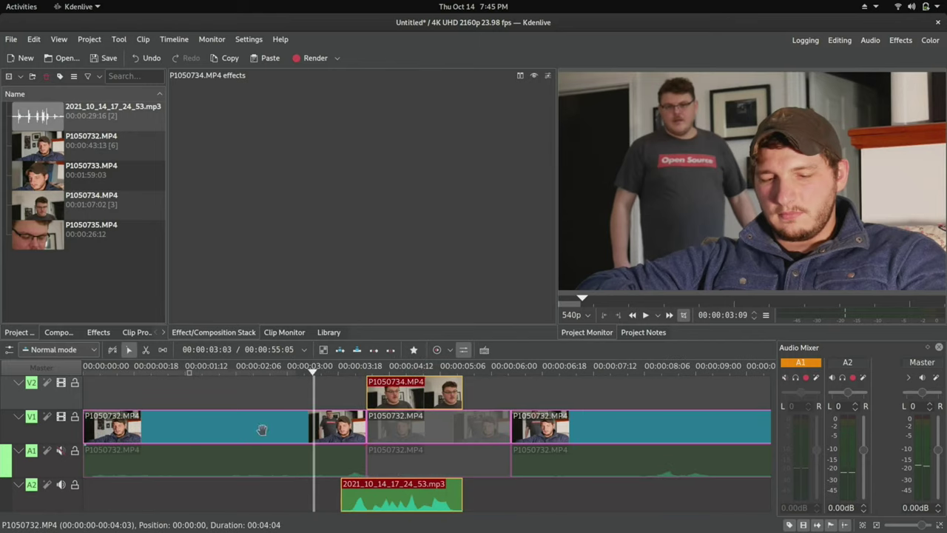
drag(267, 399, 74, 393)
key(space)
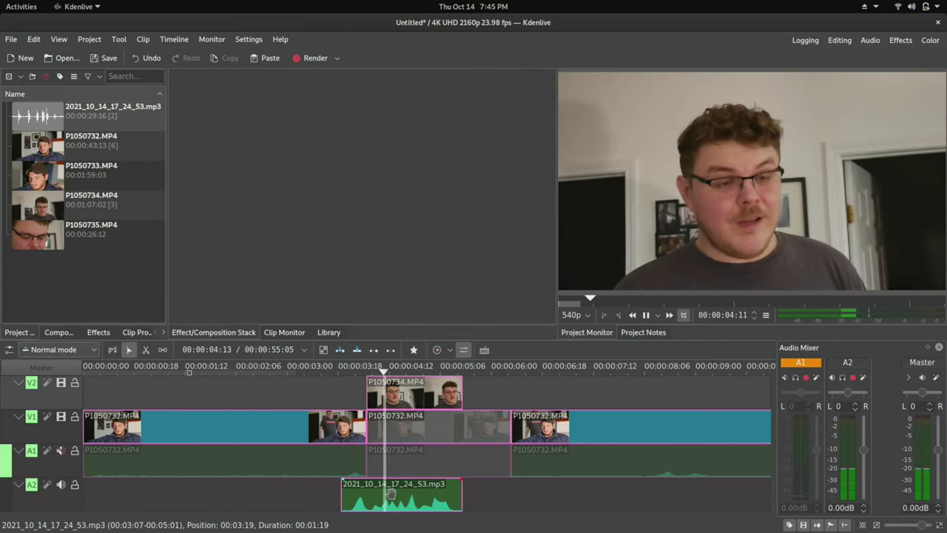
key(space)
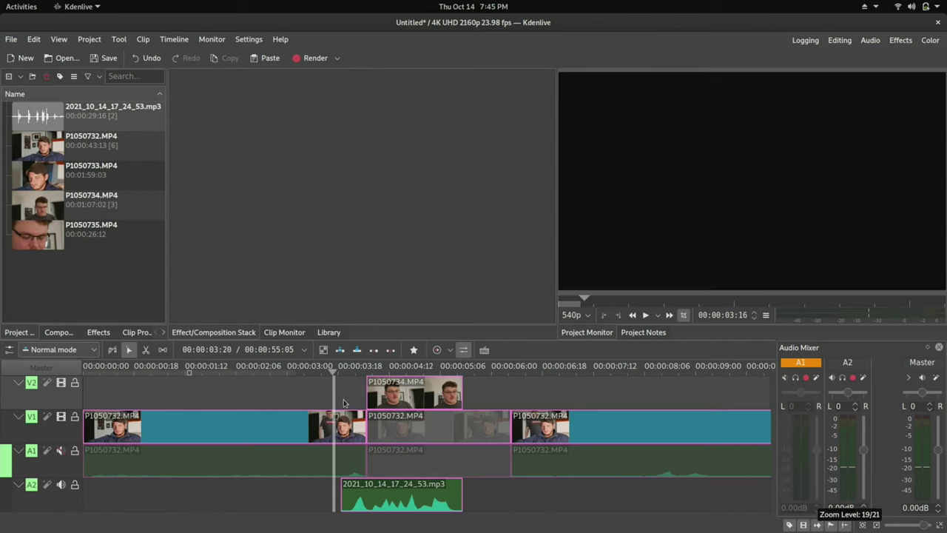
Trim the starts of P1050734.MP4 on V2 and the disabled P1050732.MP4 section on V1 to 00:00:04:08.
ctrl+scroll(343, 402, up, 1)
drag(392, 396, 414, 396)
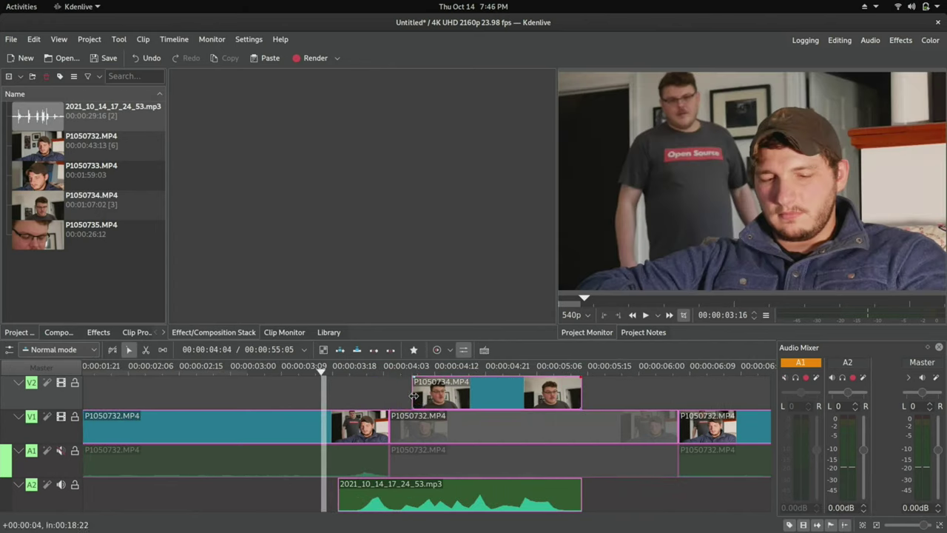
key(space)
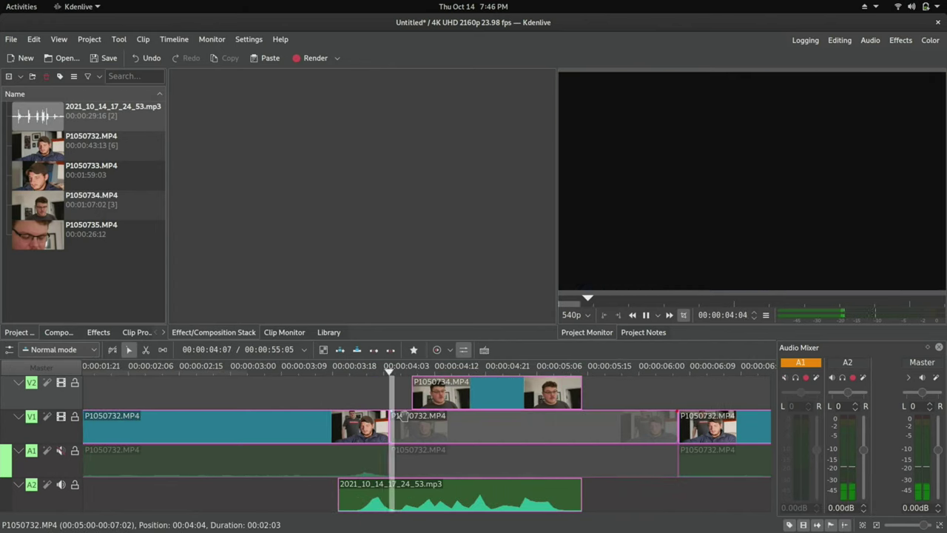
drag(389, 425, 412, 425)
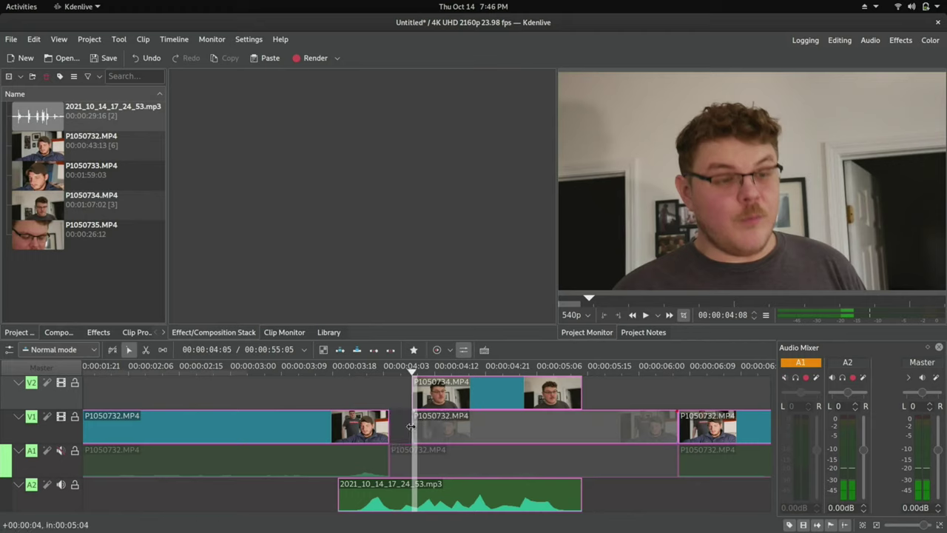
Delete the disabled P1050732.MP4 section from V1 and extend the end of the first P1050732.MP4 clip to a duration of 00:00:04:21.
click(430, 426)
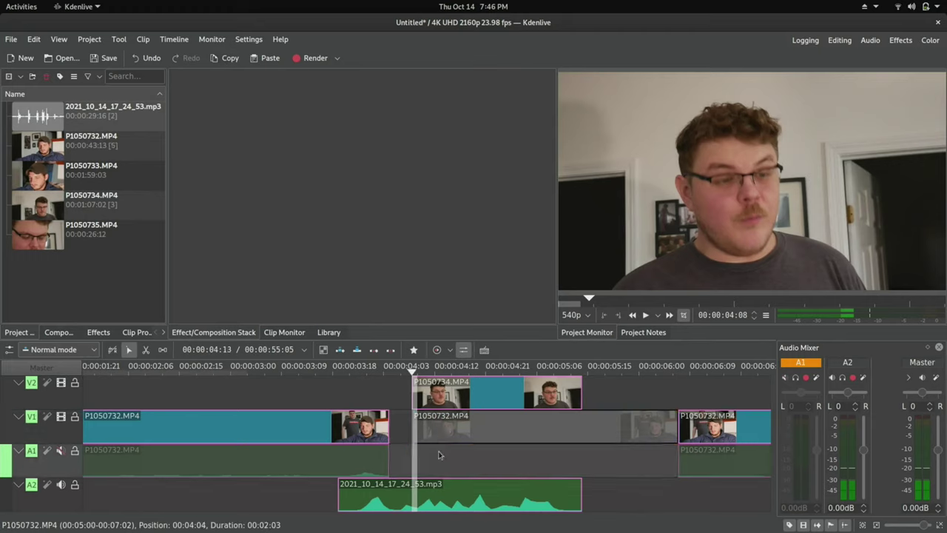
key(Delete)
drag(389, 429, 485, 434)
click(316, 405)
key(space)
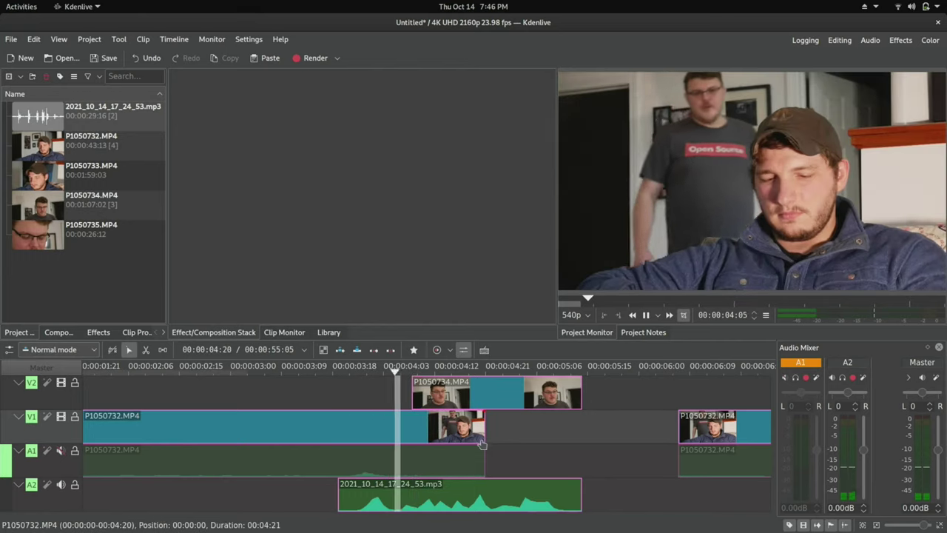
click(226, 399)
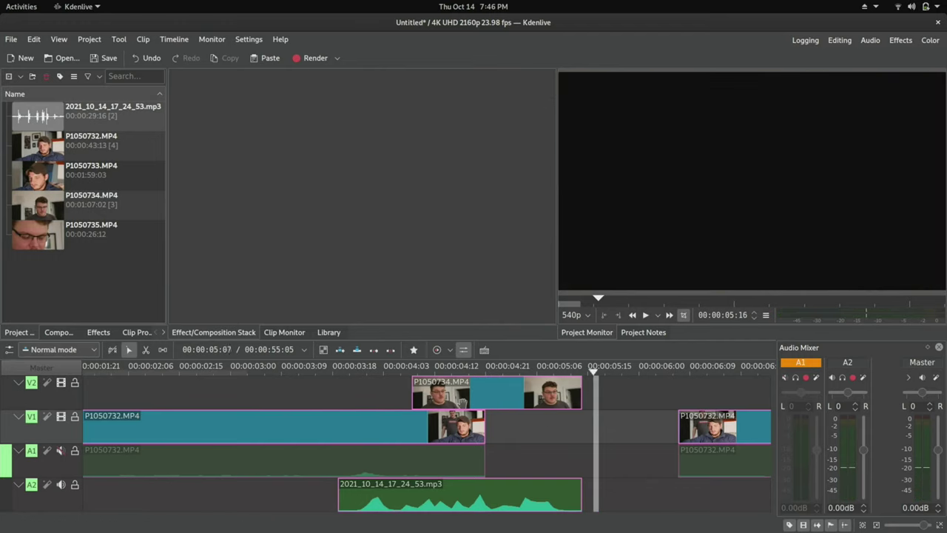
Move P1050734.MP4 and its MP3 two frames earlier, so the MP3 starts at 00:00:03:17, and replay the cut from 00:00:01:05.
click(362, 397)
drag(362, 397, 393, 399)
scroll(385, 503, up, 4)
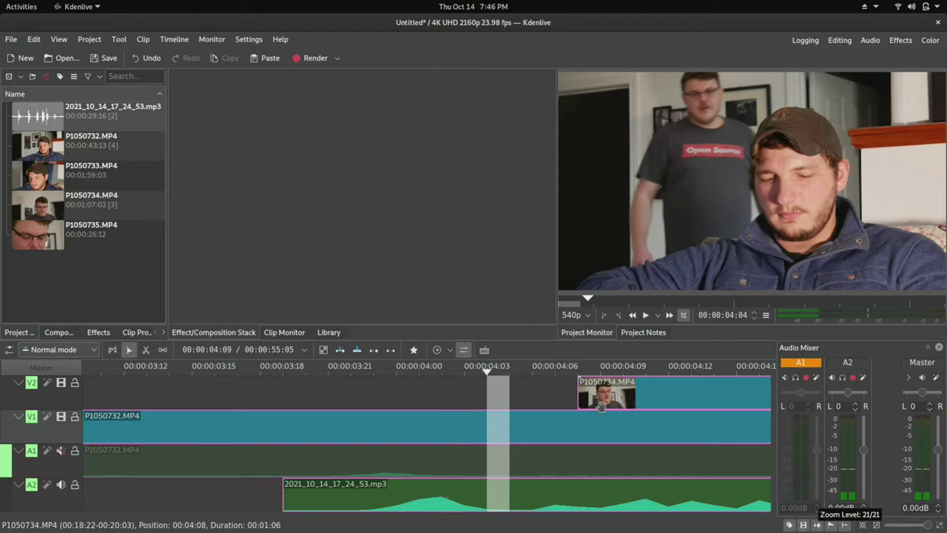
drag(601, 404, 559, 400)
scroll(520, 419, down, 2)
scroll(515, 421, up, 2)
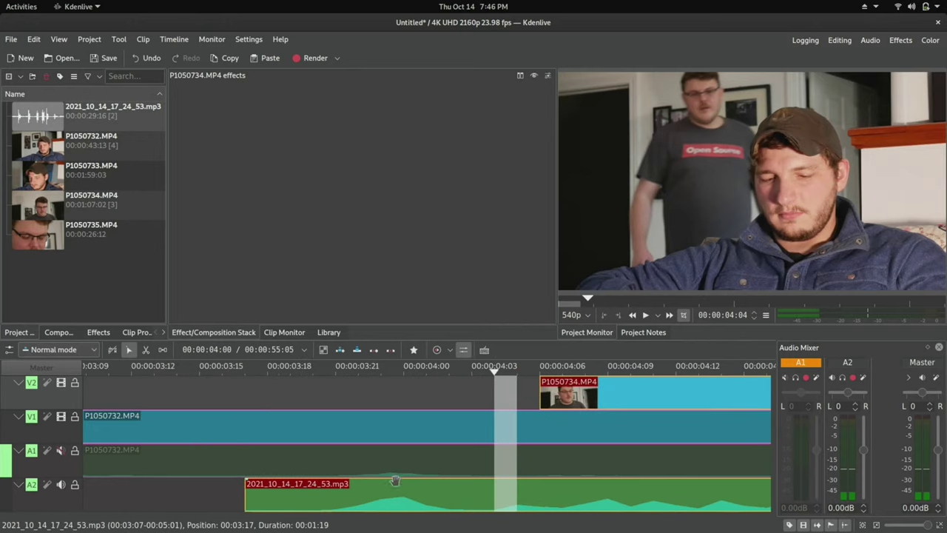
scroll(451, 472, down, 3)
click(168, 386)
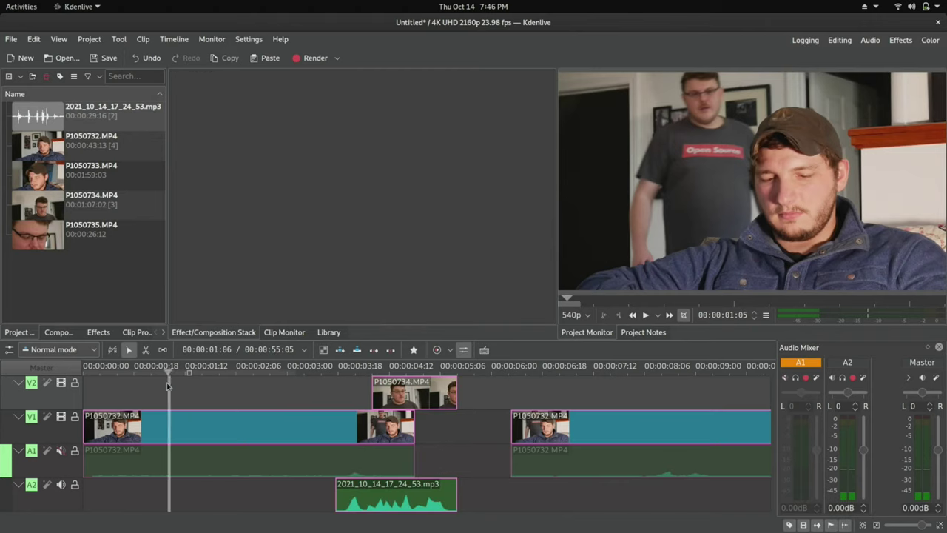
key(space)
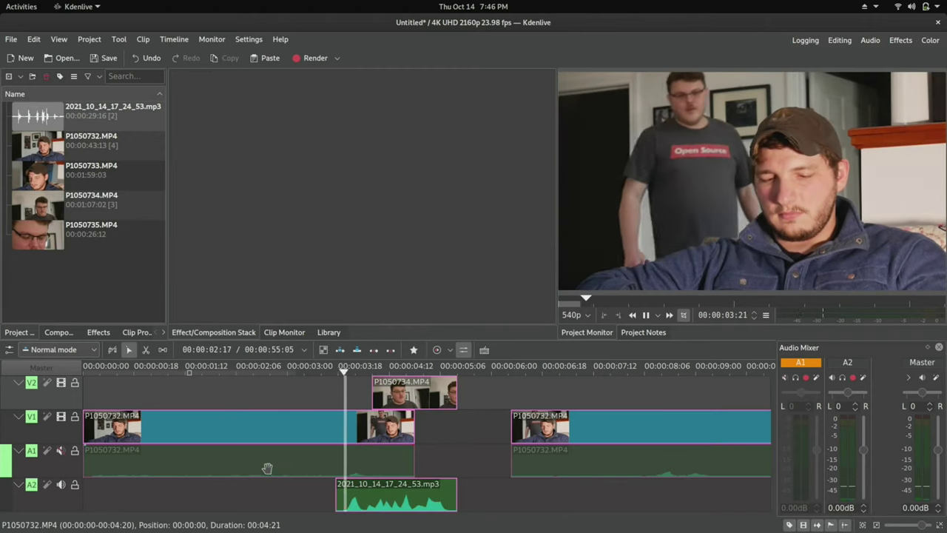
key(space)
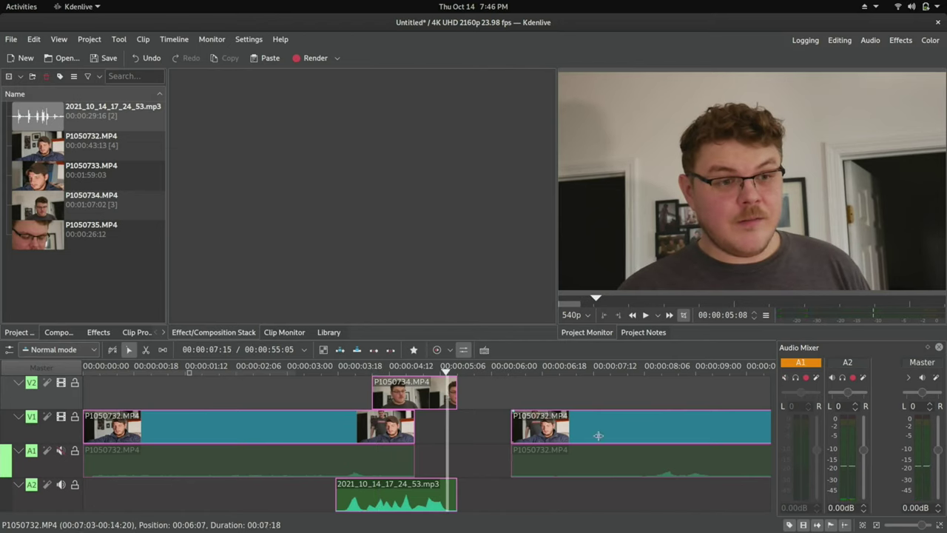
Move the second P1050732.MP4 clip on V1 to 00:00:05:12, directly after P1050734.MP4 ends, and play through the cut.
drag(584, 437, 536, 438)
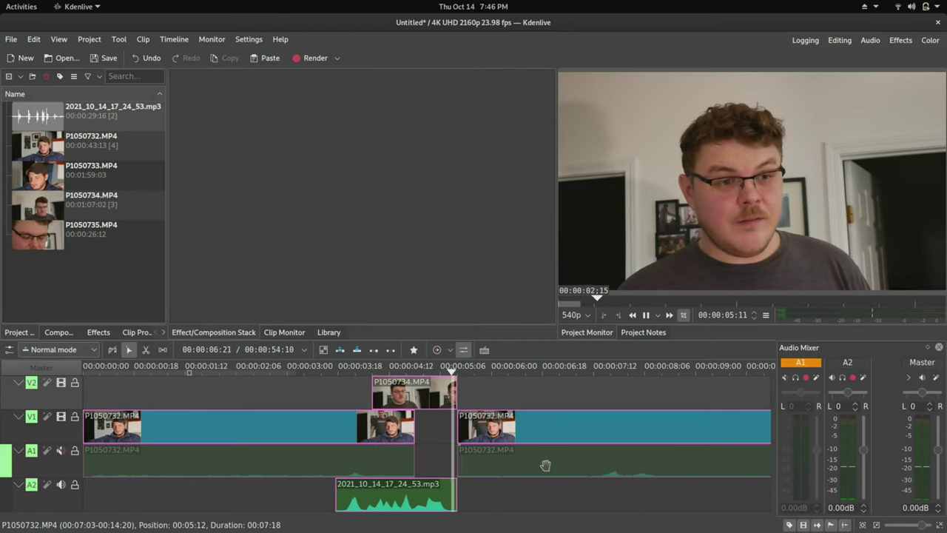
key(space)
scroll(528, 451, down, 2)
scroll(502, 421, down, 2)
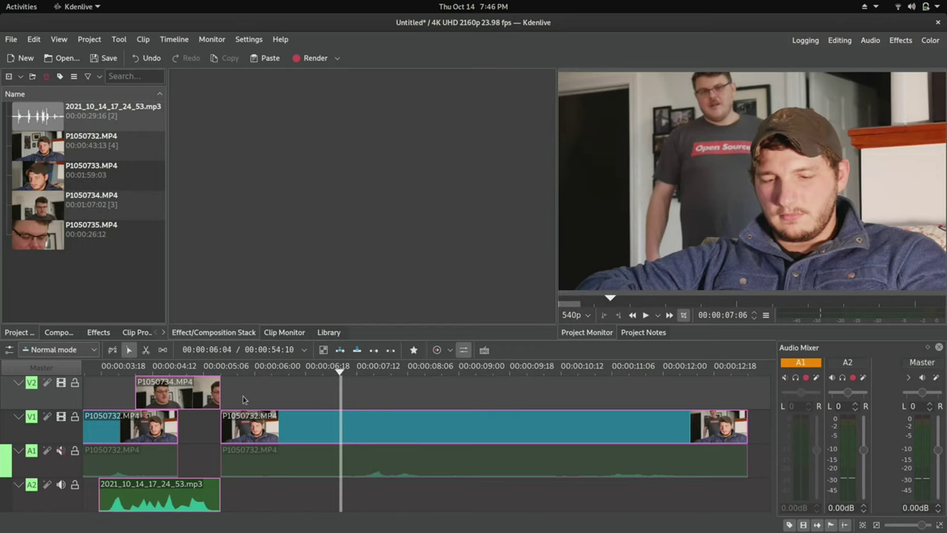
Find the short spoken line in the remaining P1050734.MP4 footage and split the video and its MP3 at 00:00:37:03 and 00:00:38:12.
scroll(238, 398, up, 2)
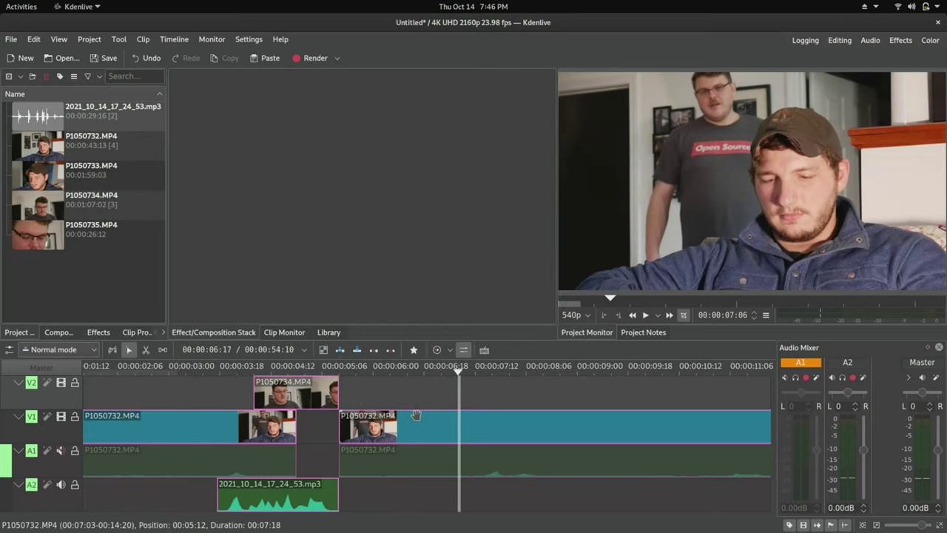
mouse_move(362, 473)
mouse_down()
mouse_move(381, 449)
mouse_move(380, 497)
mouse_move(377, 467)
mouse_up()
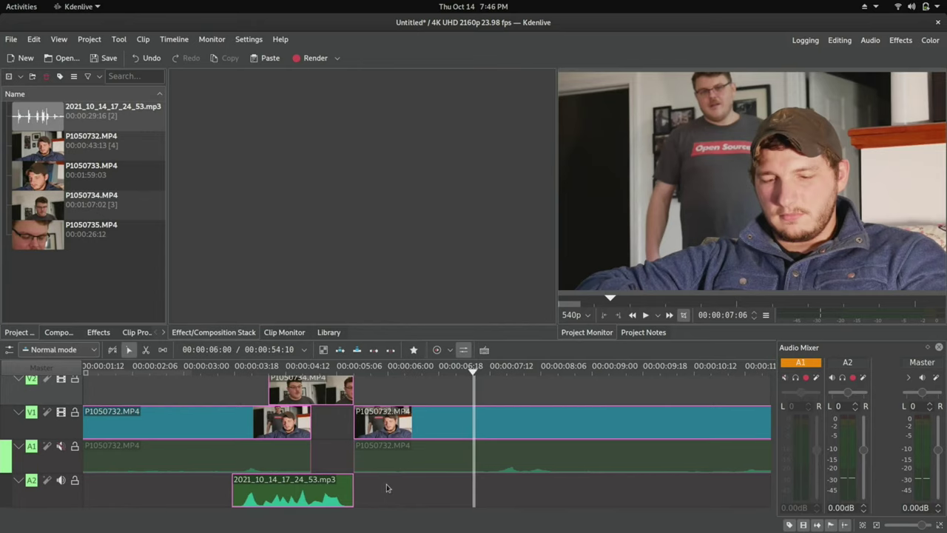
scroll(376, 485, up, 1)
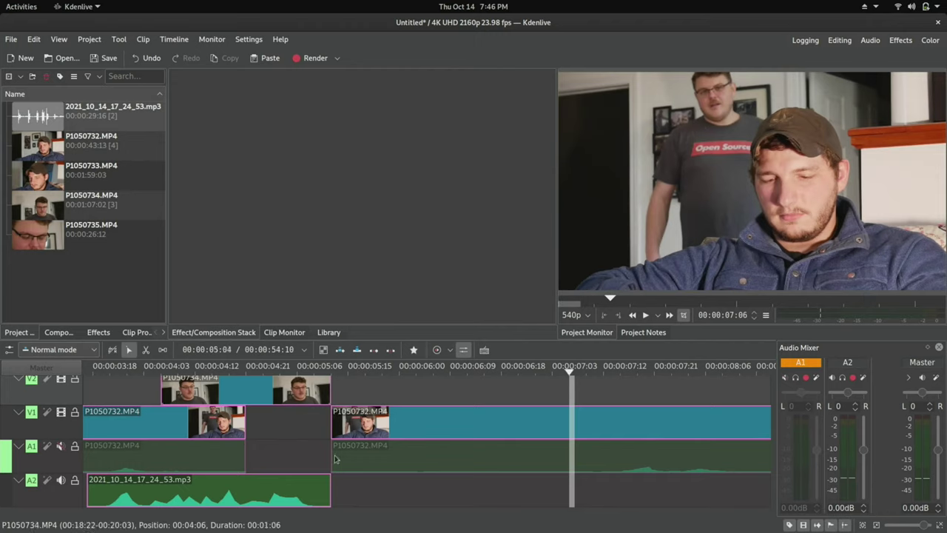
scroll(334, 458, up, 3)
drag(214, 381, 164, 381)
scroll(120, 393, up, 2)
scroll(194, 400, down, 3)
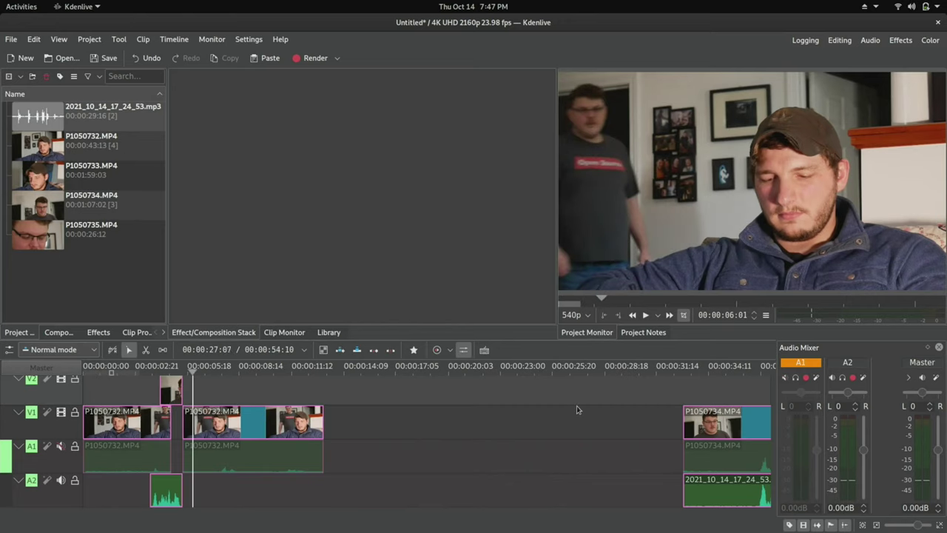
scroll(578, 409, down, 2)
key(space)
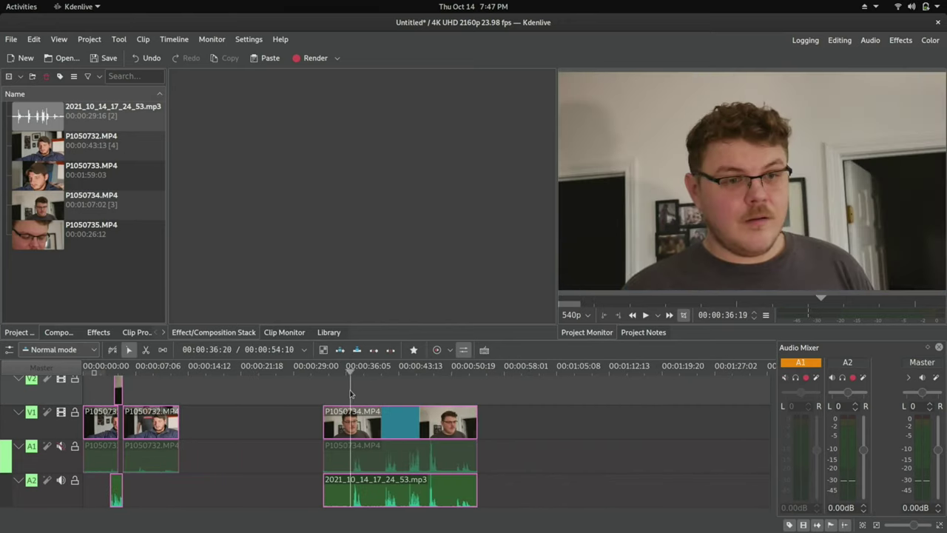
scroll(384, 401, up, 3)
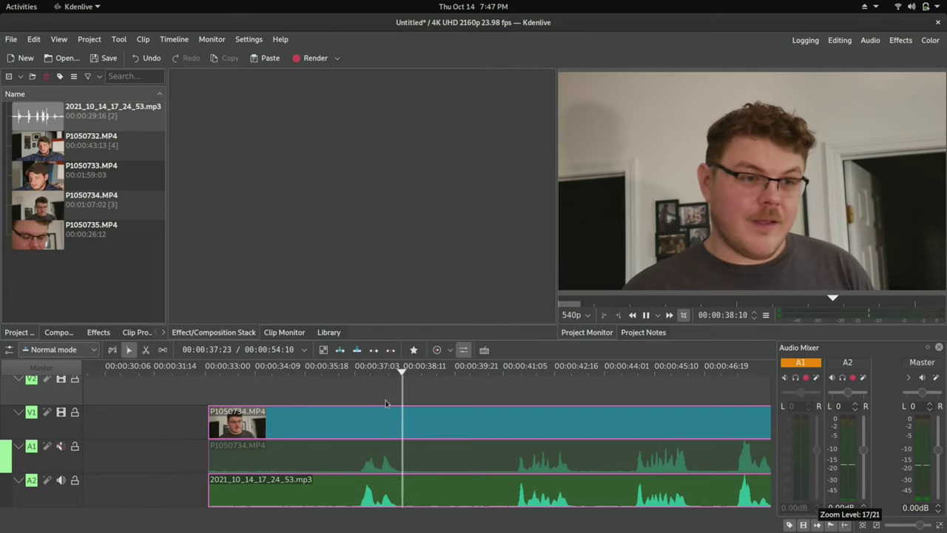
key(space)
key(ctrl+shift+r)
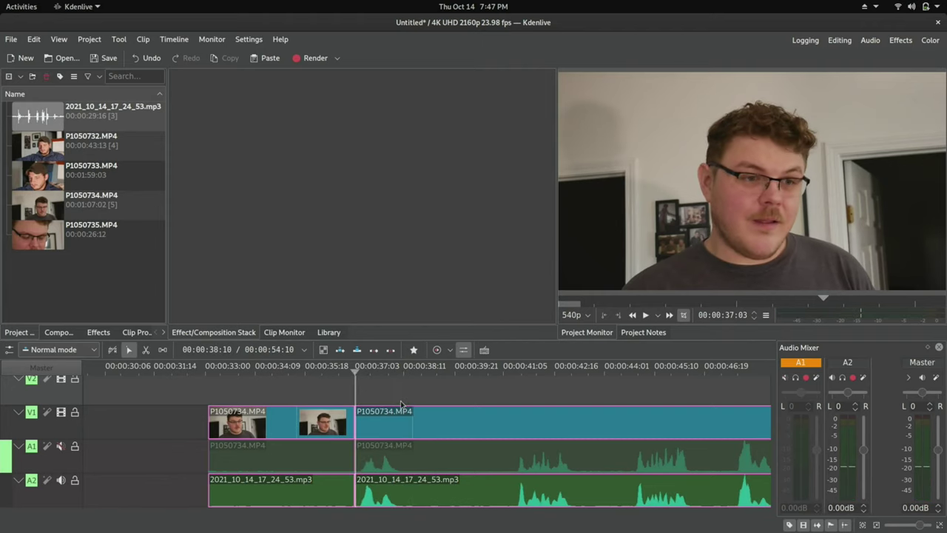
Move the isolated P1050734.MP4 line with its MP3 to 00:00:17:10 and ungroup its parts.
scroll(366, 425, down, 3)
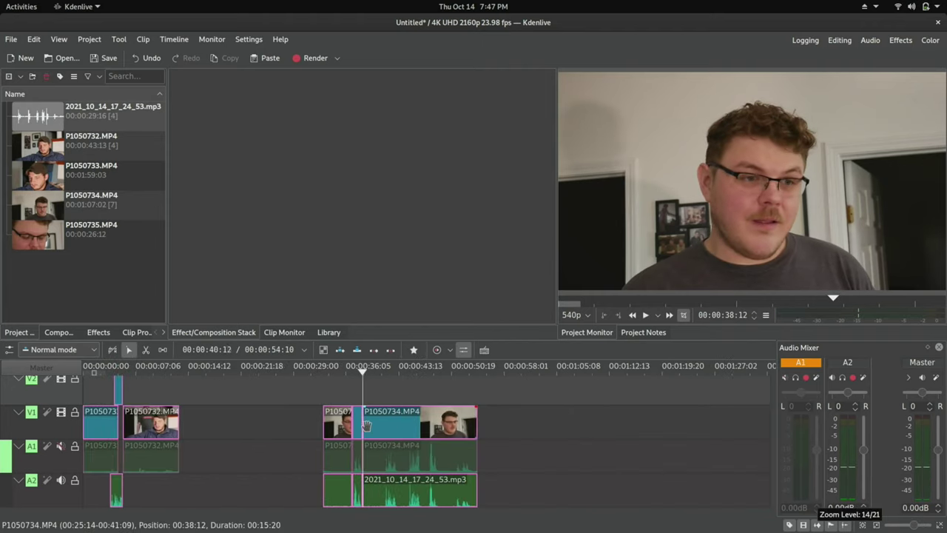
drag(356, 421, 214, 415)
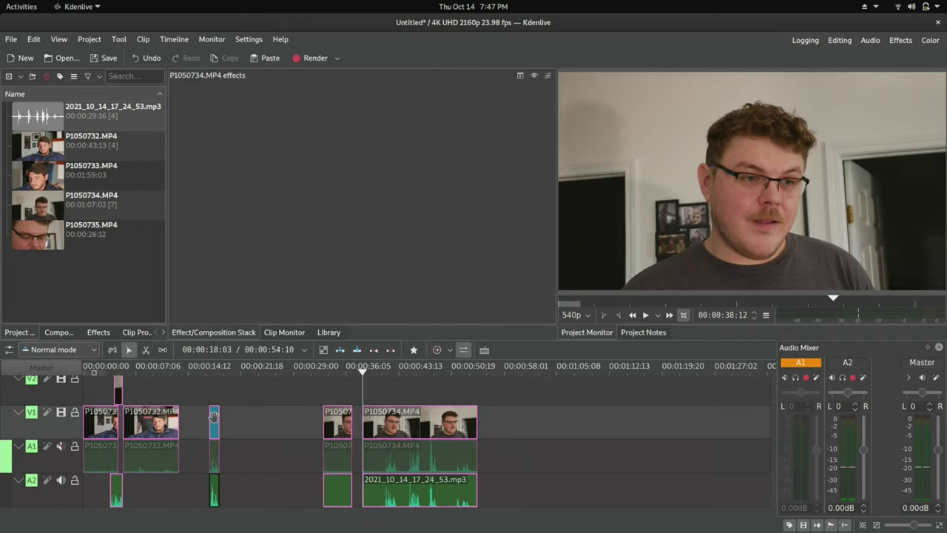
key(ctrl+shift+g)
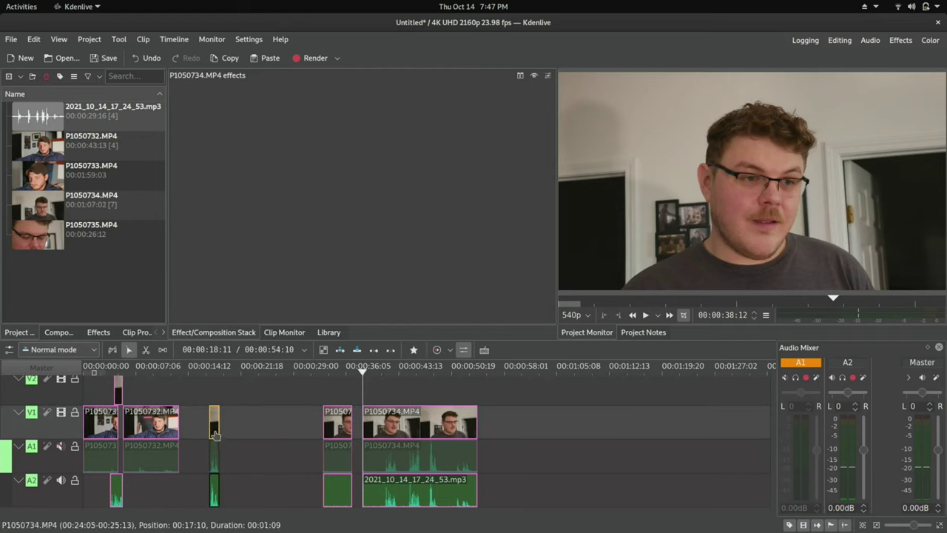
Move only the isolated MP3 section on A2 to about 00:00:07:08, under the second P1050732.MP4 clip, and play it.
scroll(176, 426, up, 2)
scroll(180, 425, up, 2)
scroll(447, 423, up, 2)
scroll(399, 429, up, 2)
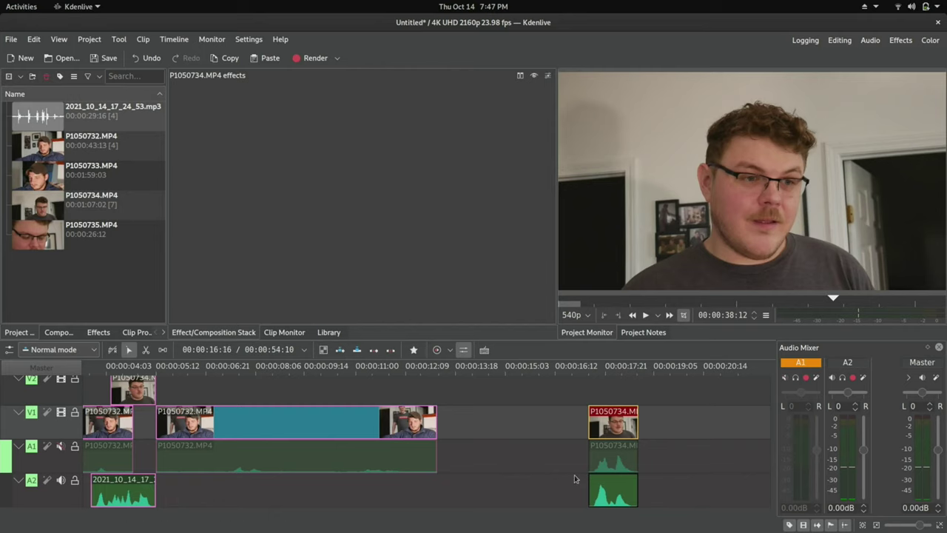
drag(603, 478, 259, 491)
scroll(244, 479, up, 3)
scroll(238, 461, down, 3)
click(211, 397)
key(space)
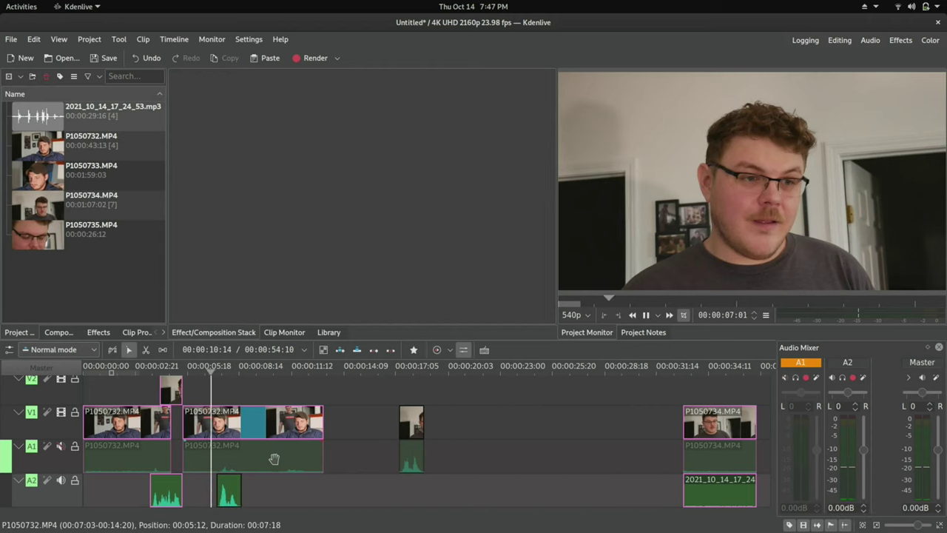
key(space)
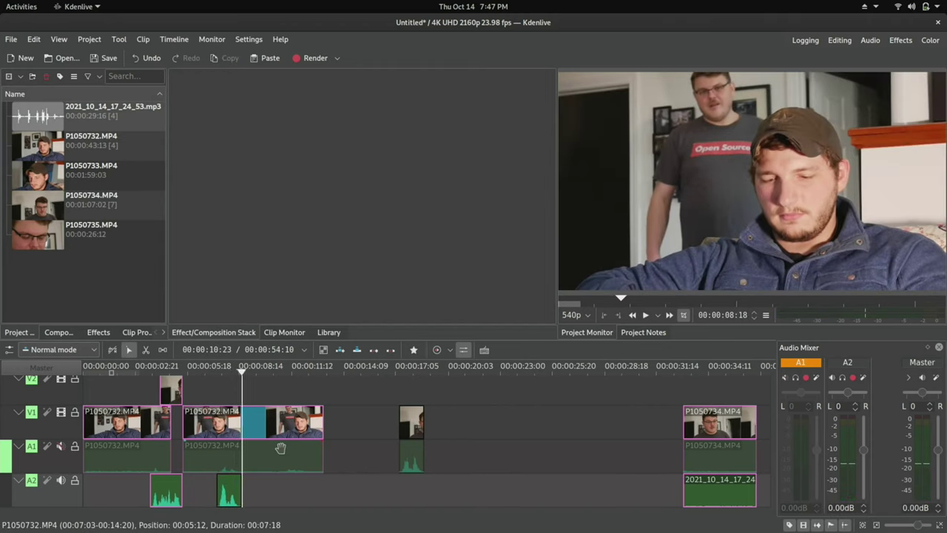
Add a Volume (keyframable) effect with -11 dB gain to the short MP3 section under the second P1050732.MP4 clip and replay it.
scroll(220, 449, up, 3)
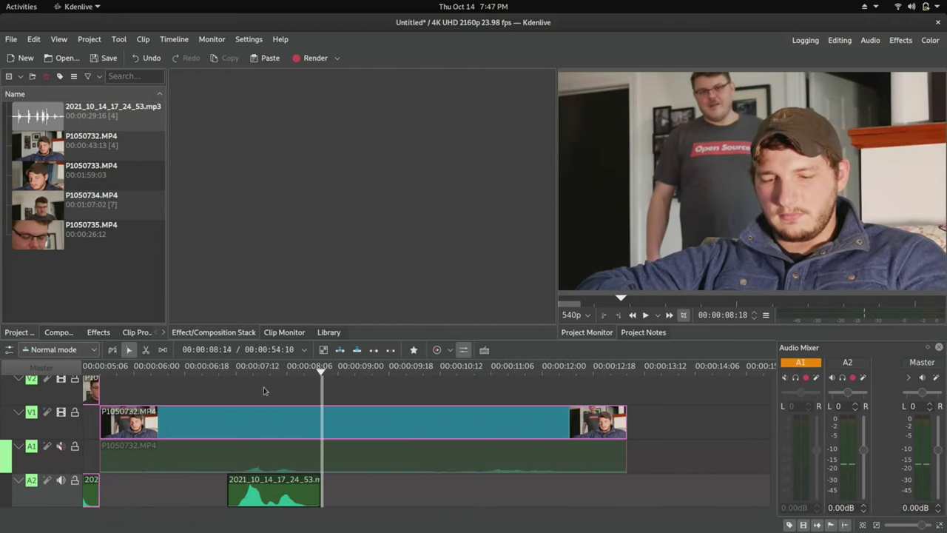
scroll(277, 447, up, 3)
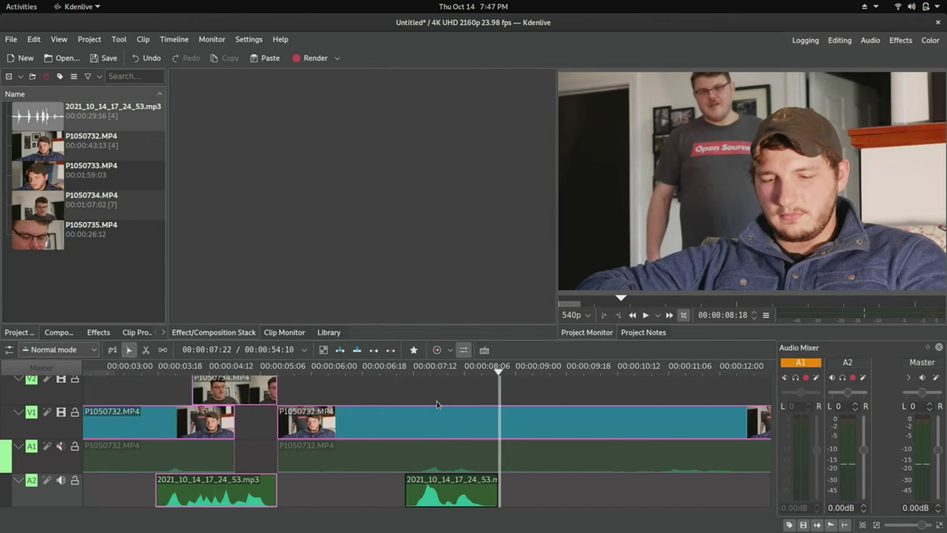
right_click(441, 492)
mouse_move(488, 476)
click(648, 478)
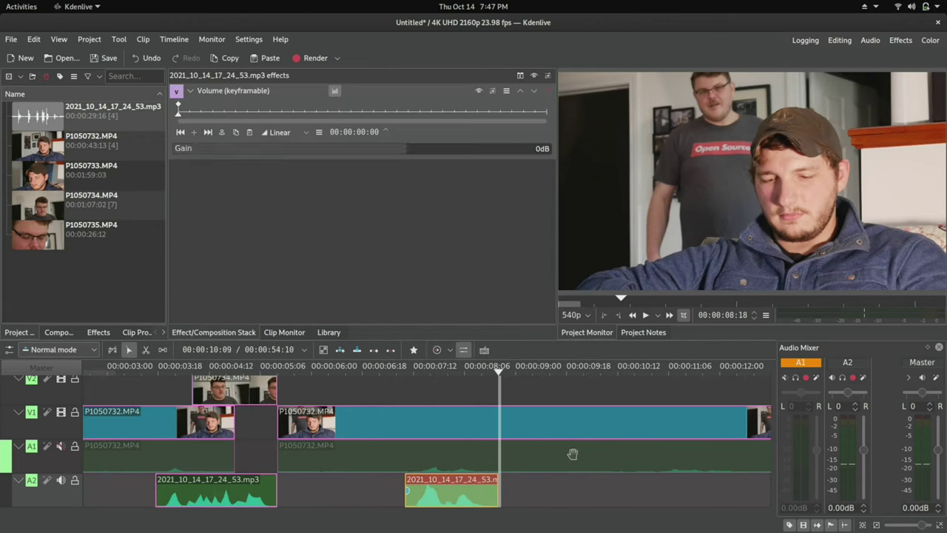
drag(420, 151, 416, 152)
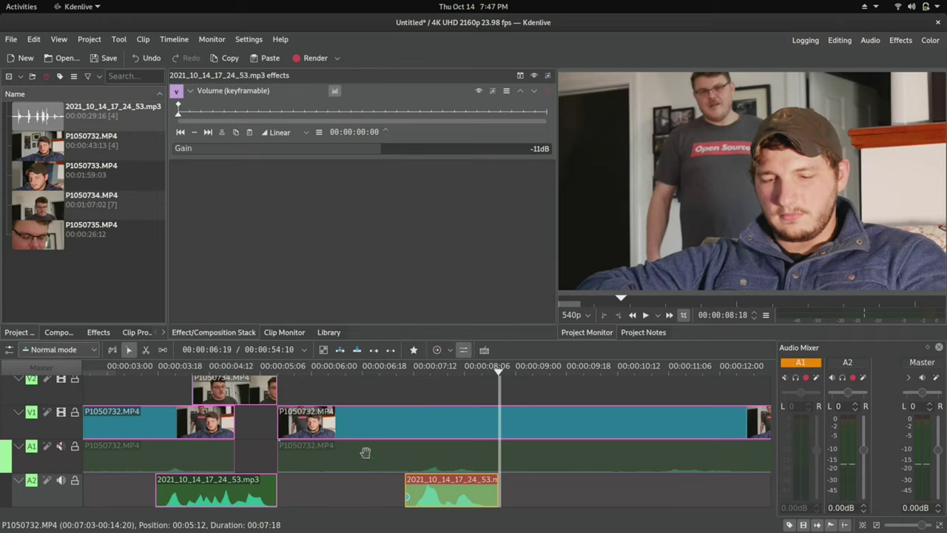
click(323, 390)
key(space)
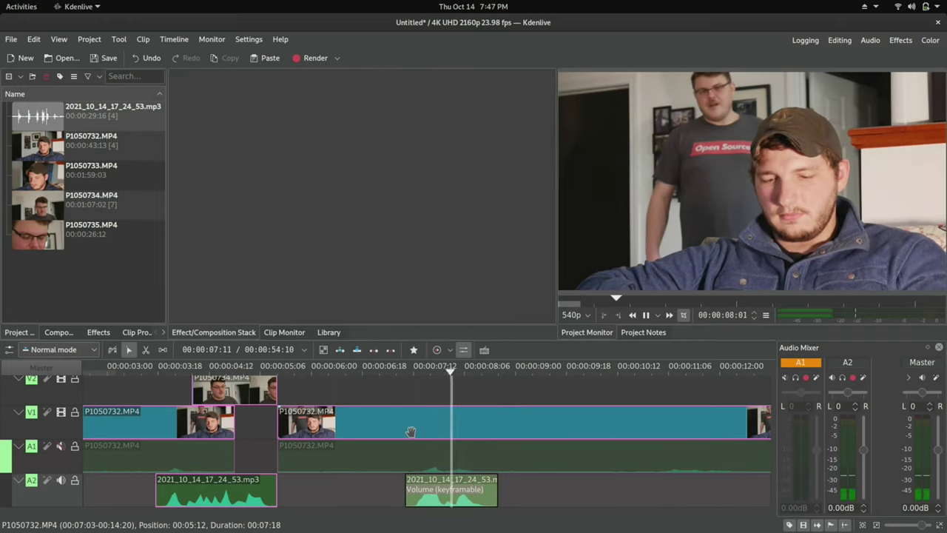
Split the first MP3 section on A2 at about 00:00:04:03 and add a volume effect to its opening part.
scroll(264, 449, up, 6)
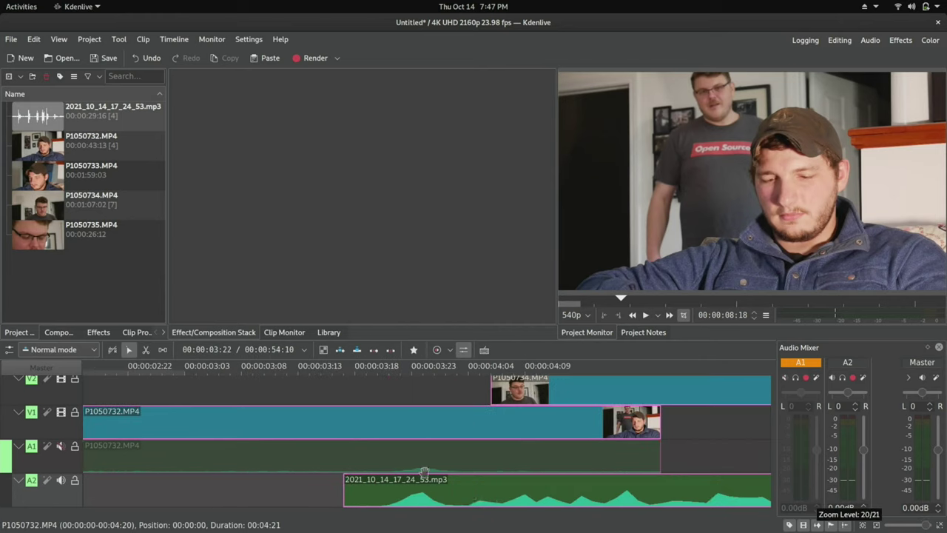
key(x)
click(464, 494)
key(s)
right_click(419, 494)
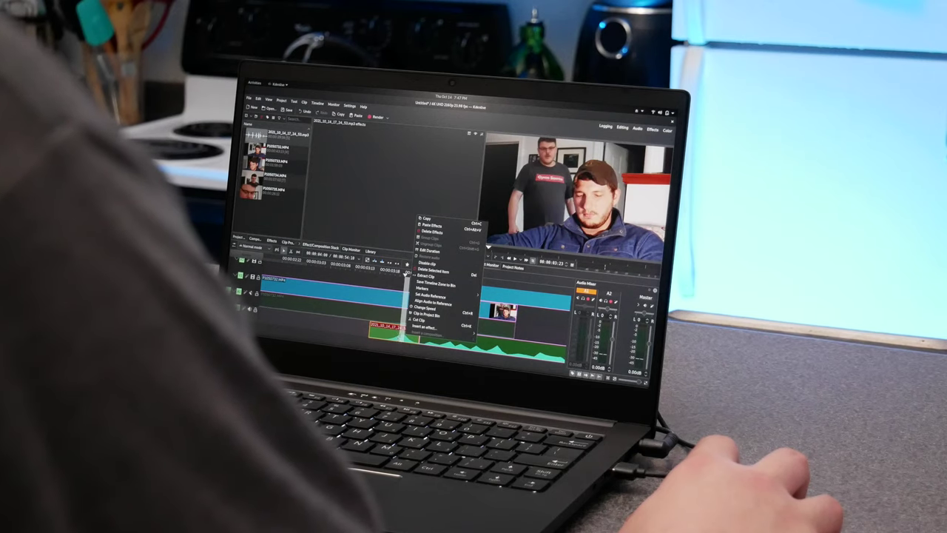
click(399, 332)
right_click(398, 332)
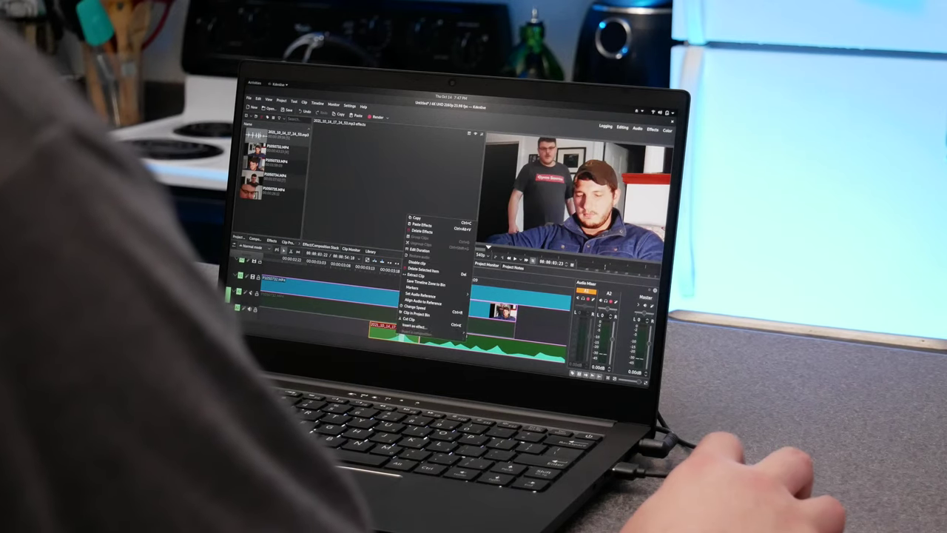
mouse_move(433, 328)
click(479, 334)
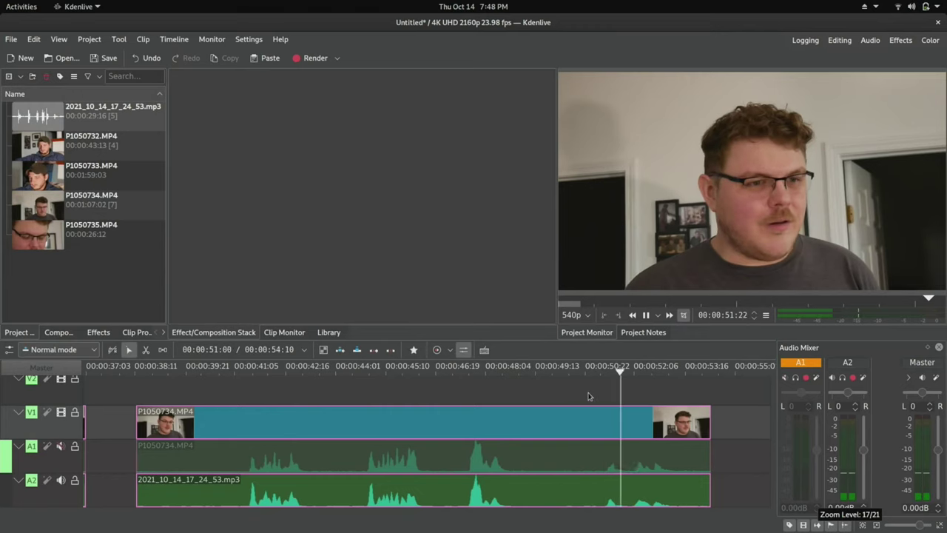
Split the last P1050734.MP4 section and its MP3 at 00:00:51:07 and move the ending part to 00:00:14:08.
click(596, 398)
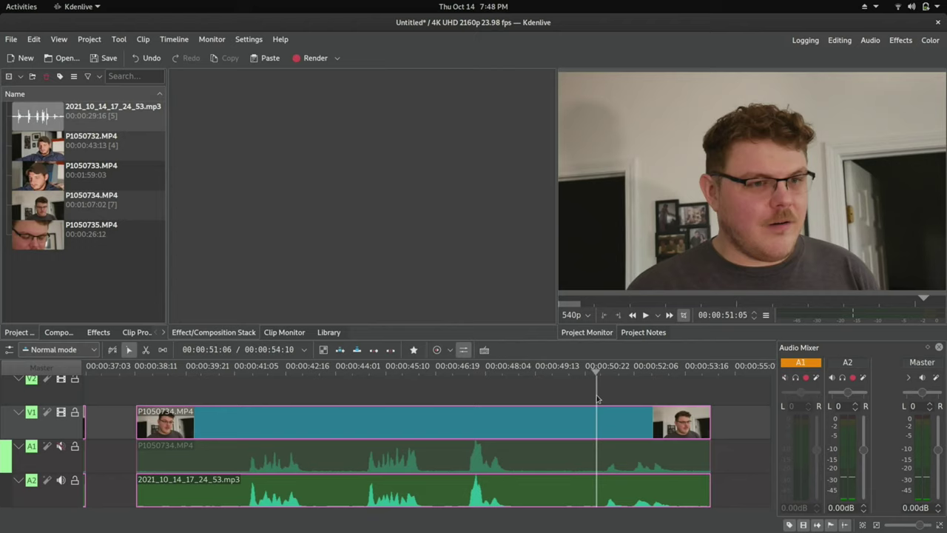
key(shift+r)
scroll(666, 407, down, 3)
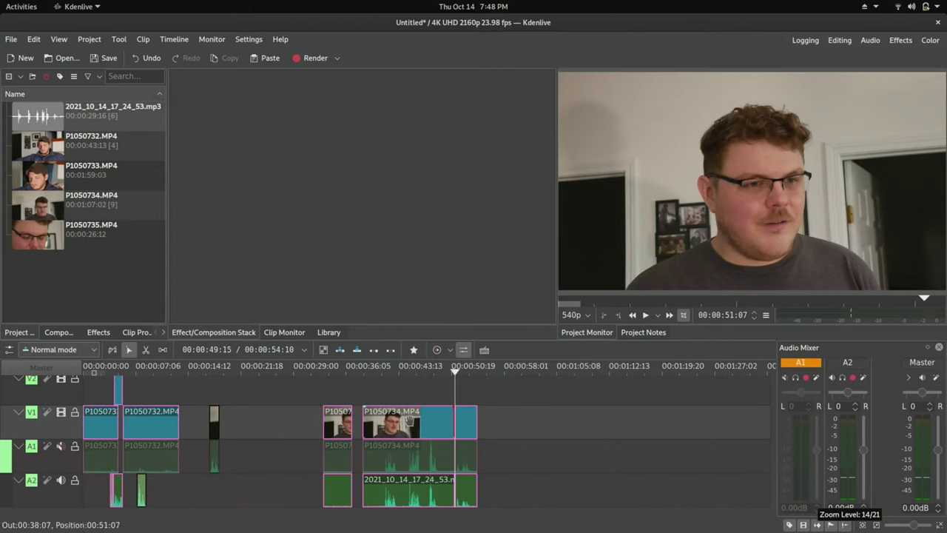
scroll(375, 416, up, 2)
drag(672, 435, 182, 439)
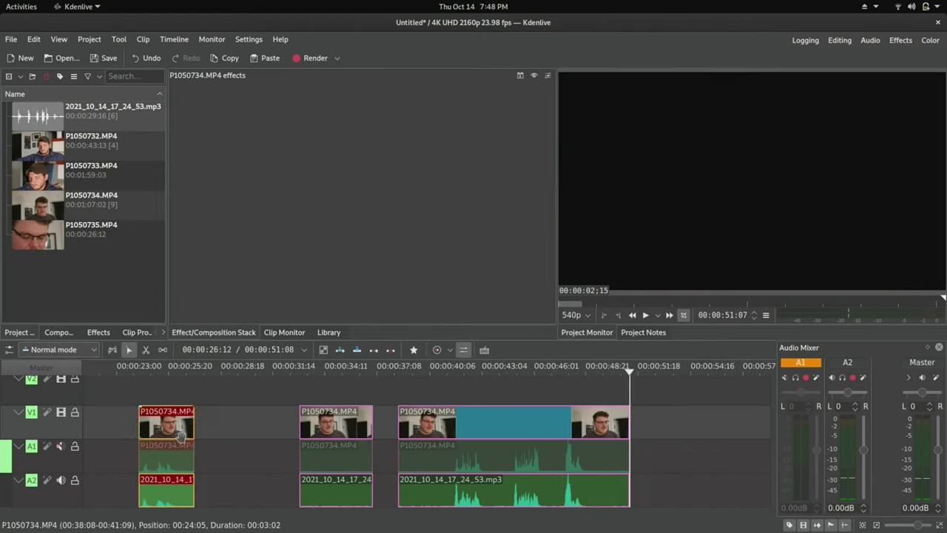
scroll(296, 441, up, 3)
drag(547, 417, 370, 418)
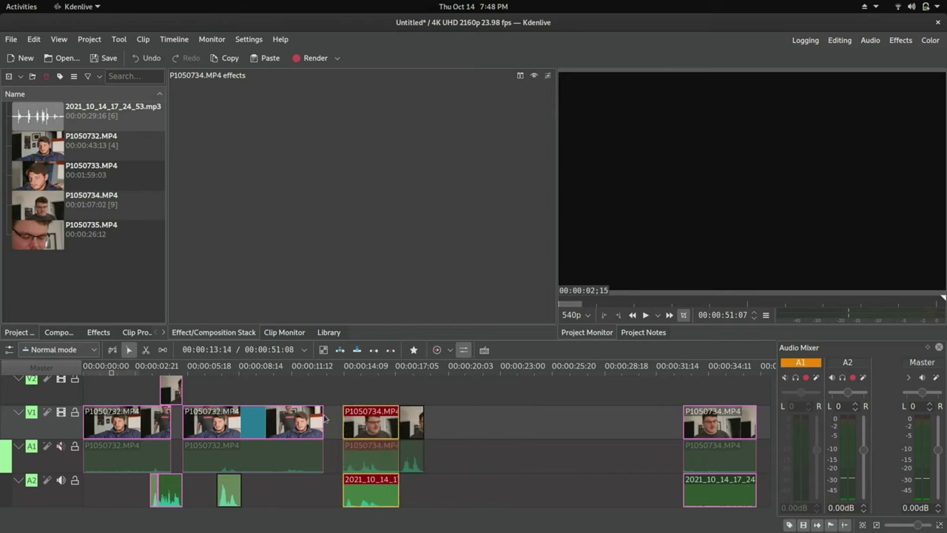
scroll(277, 419, up, 3)
Unmute track A1 and play the later part of the second P1050732.MP4 clip to hear where the next line falls.
click(410, 385)
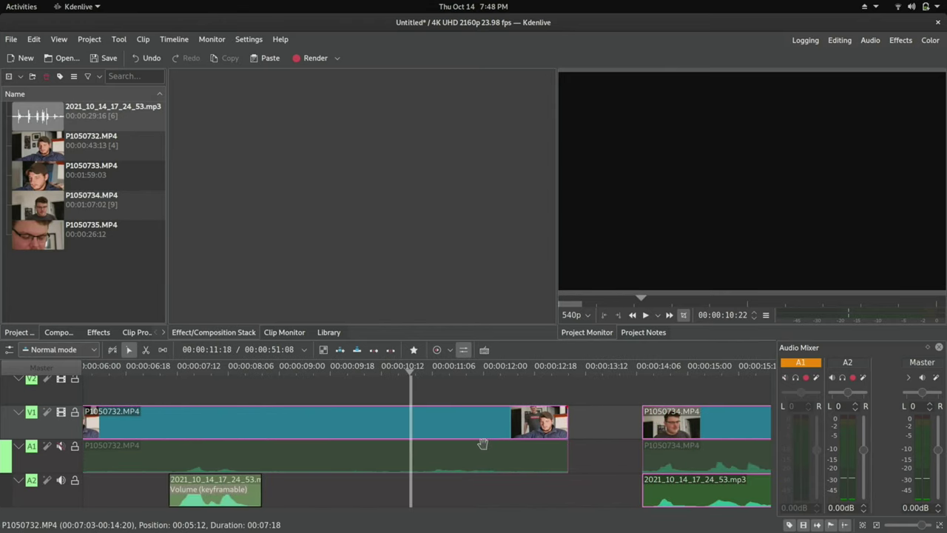
scroll(471, 454, down, 1)
click(61, 445)
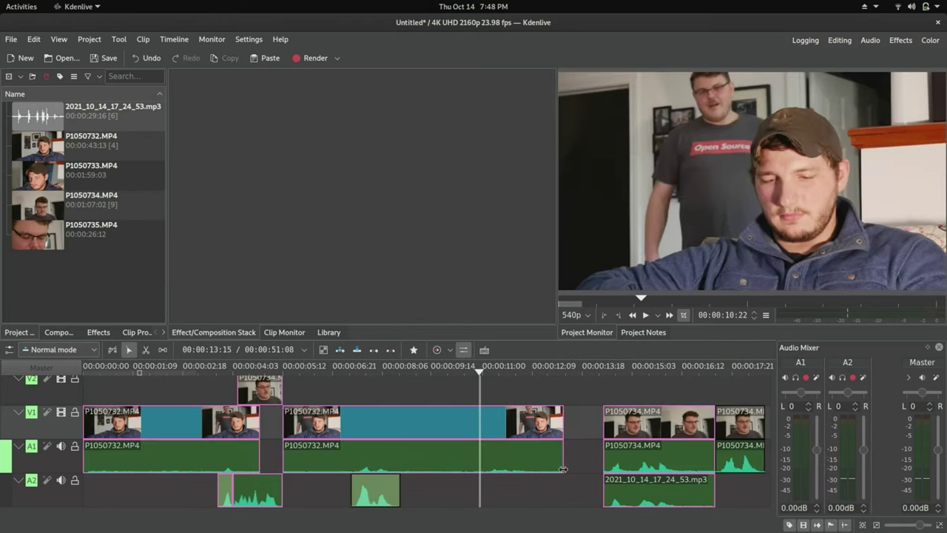
key(space)
drag(464, 389, 423, 395)
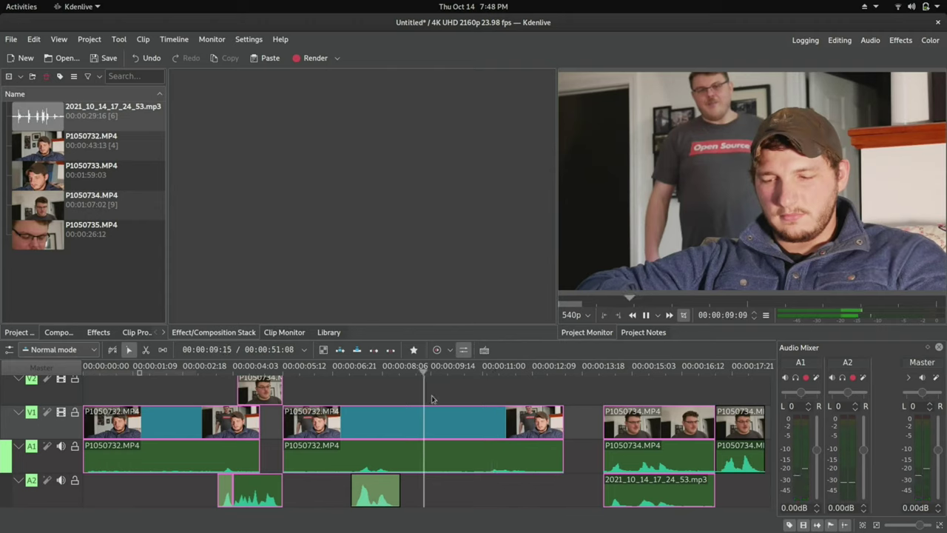
key(space)
key(l)
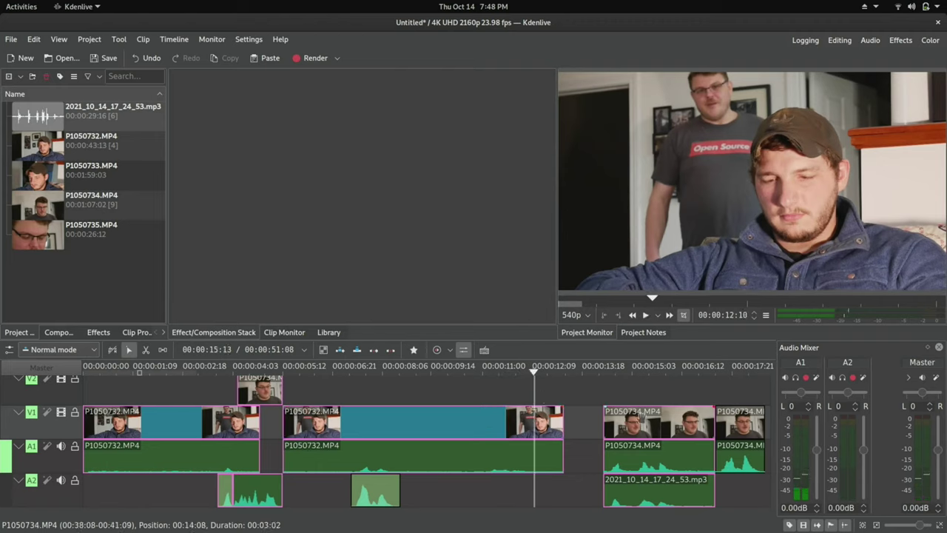
Ungroup the P1050734.MP4 section at 00:00:14:08 and delete its camera audio from A1.
click(640, 416)
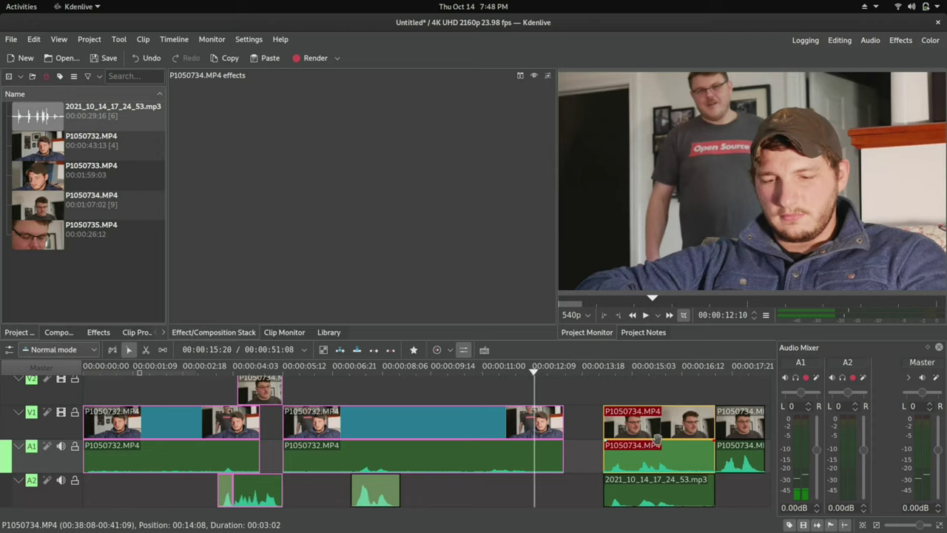
key(ctrl+shift+g)
click(657, 453)
key(Delete)
Move that P1050734.MP4 video to V2 and its MP3 along A2 so both end with the second P1050732.MP4 clip.
click(648, 428)
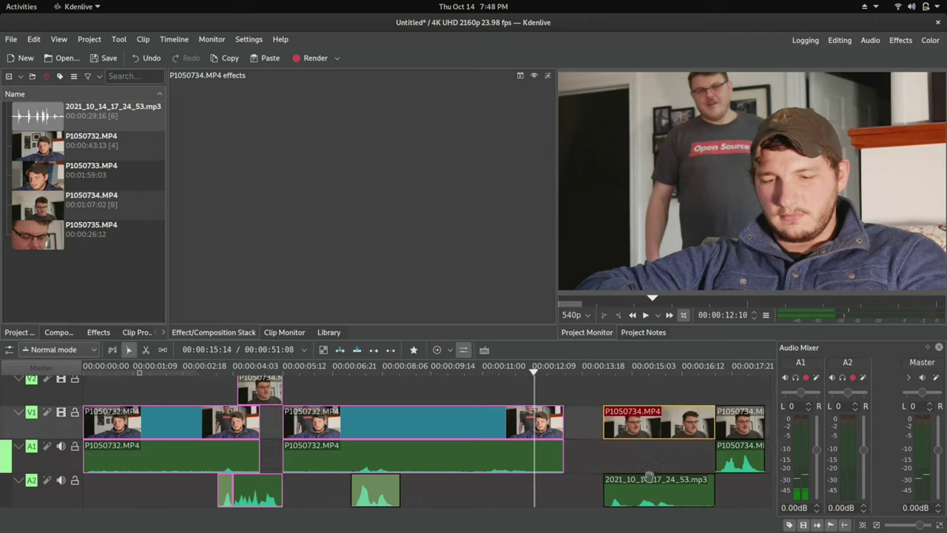
drag(645, 428, 497, 399)
drag(644, 500, 494, 500)
scroll(546, 450, up, 3)
scroll(661, 440, down, 5)
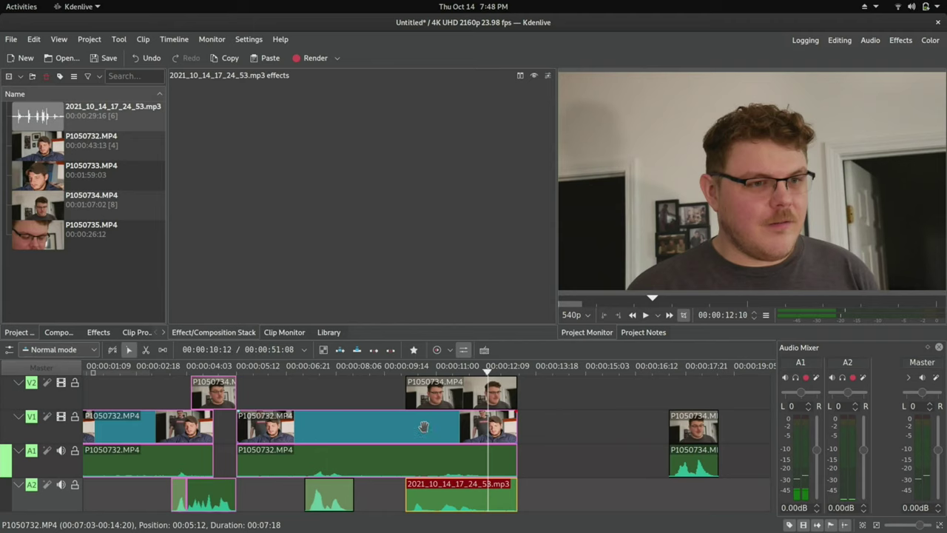
Trim the ends of the last V2 P1050734.MP4 and second P1050732.MP4 clips so both stop well before the MP3 line on A2 ends.
scroll(486, 427, up, 3)
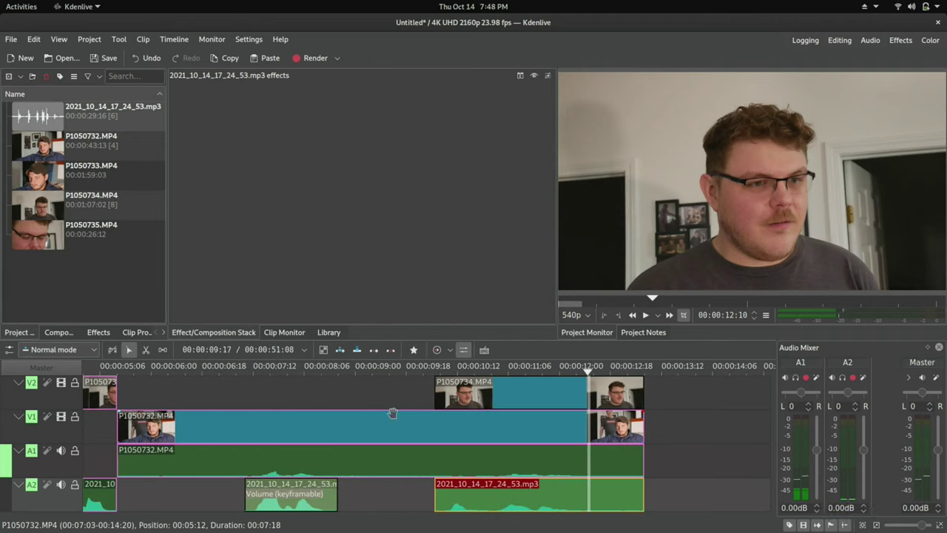
drag(642, 391, 559, 392)
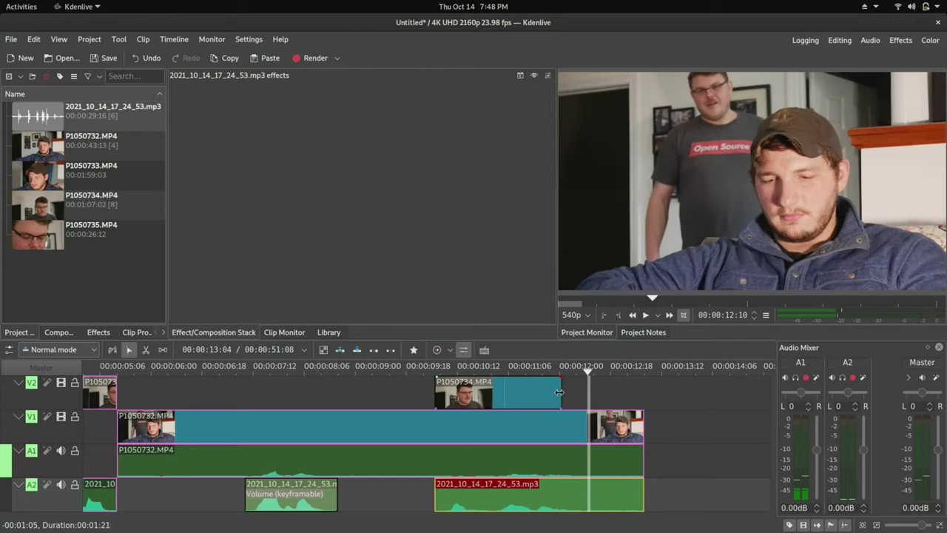
drag(634, 435, 513, 431)
drag(552, 392, 513, 392)
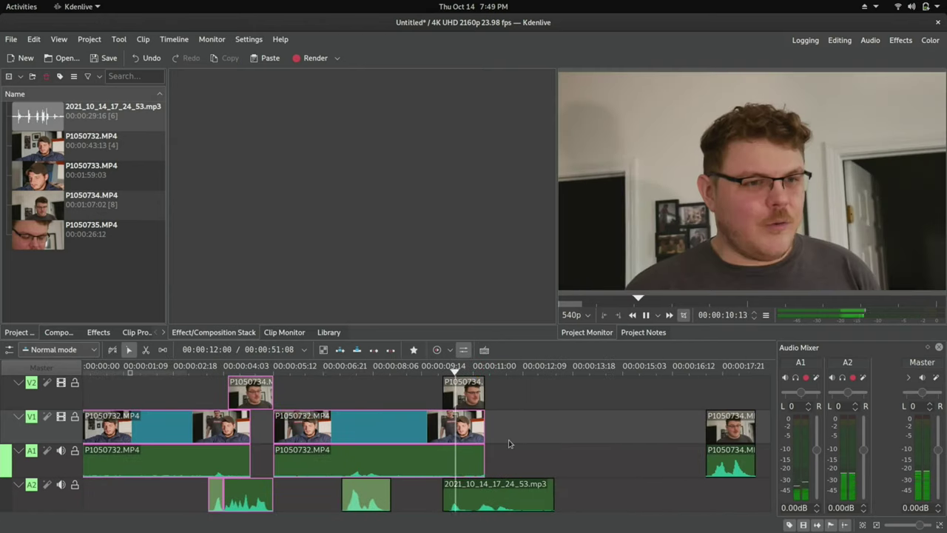
key(space)
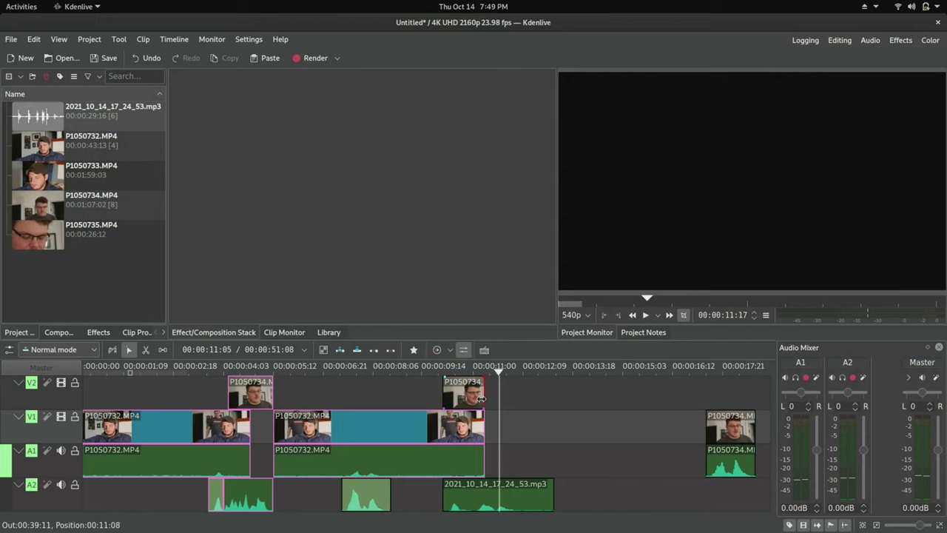
scroll(494, 398, up, 5)
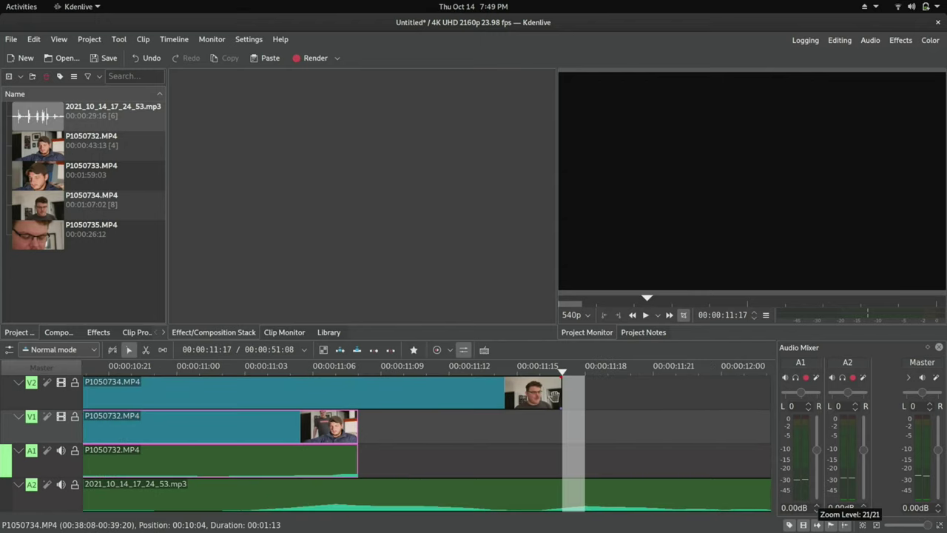
scroll(535, 398, down, 6)
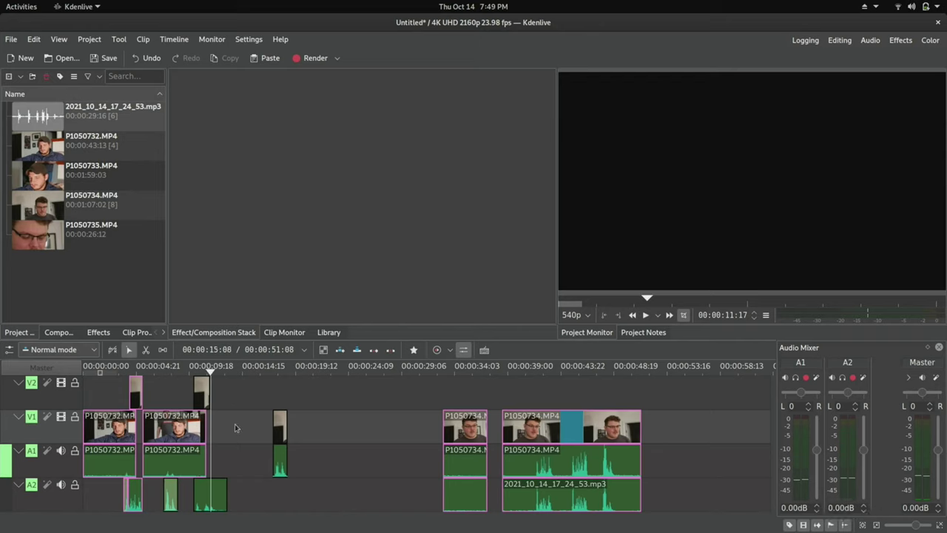
Delete the leftover P1050734.MP4 sections and their MP3 pieces that lie beyond the assembled scene.
drag(252, 397, 635, 460)
drag(520, 430, 935, 431)
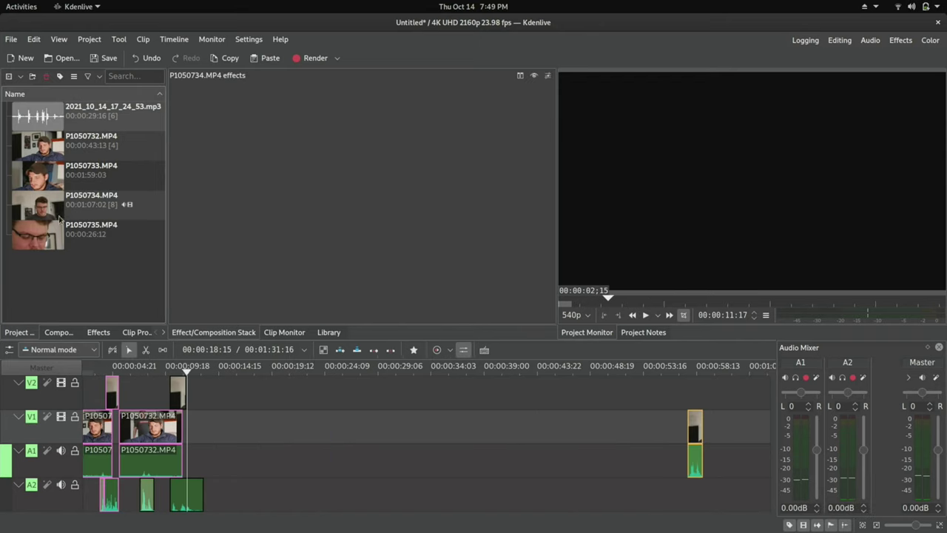
drag(74, 168, 182, 489)
scroll(355, 469, down, 4)
scroll(354, 468, down, 1)
click(315, 403)
key(Delete)
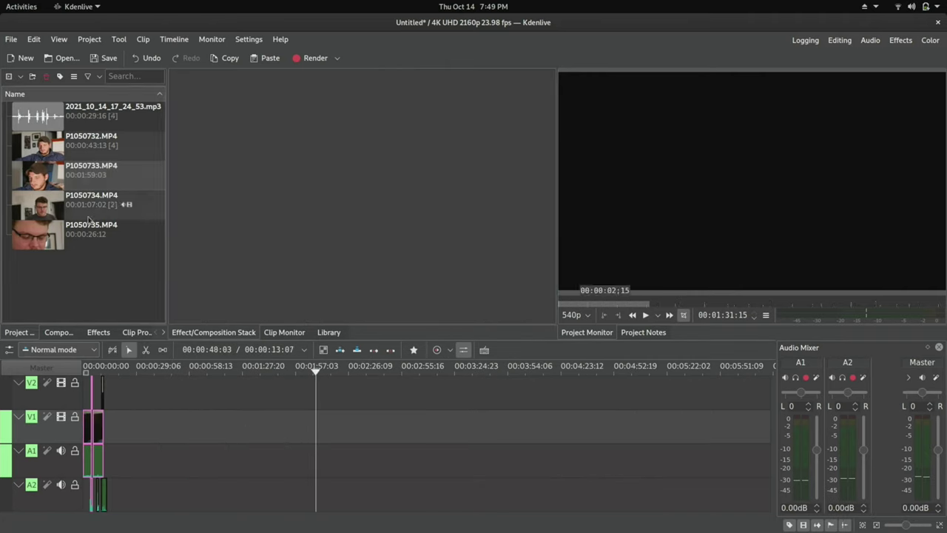
Add P1050733.MP4 with its audio to V1 and A1 beyond the assembled scene, starting at 00:00:36:21.
click(72, 185)
mouse_move(39, 179)
mouse_down()
mouse_move(249, 455)
mouse_move(150, 440)
mouse_up()
scroll(172, 436, up, 2)
click(313, 403)
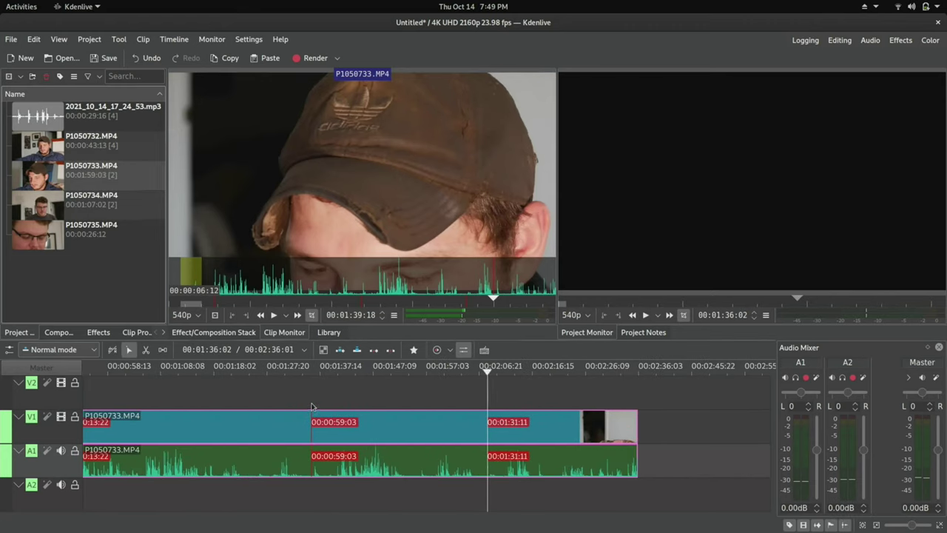
Play P1050733.MP4 around its 00:00:59:03 marker and split it at 00:01:36:12, just before the sound there.
scroll(311, 428, up, 4)
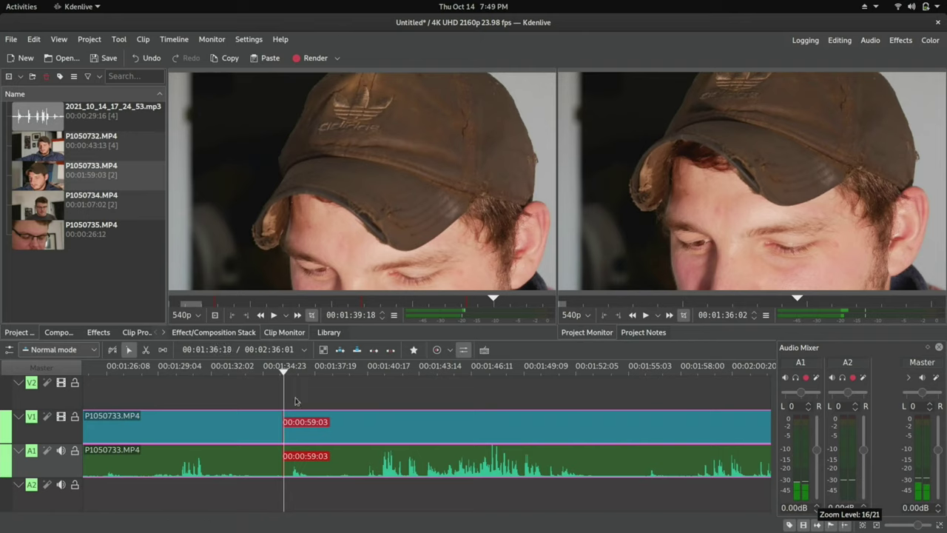
click(307, 400)
drag(290, 398, 275, 400)
scroll(295, 407, up, 9)
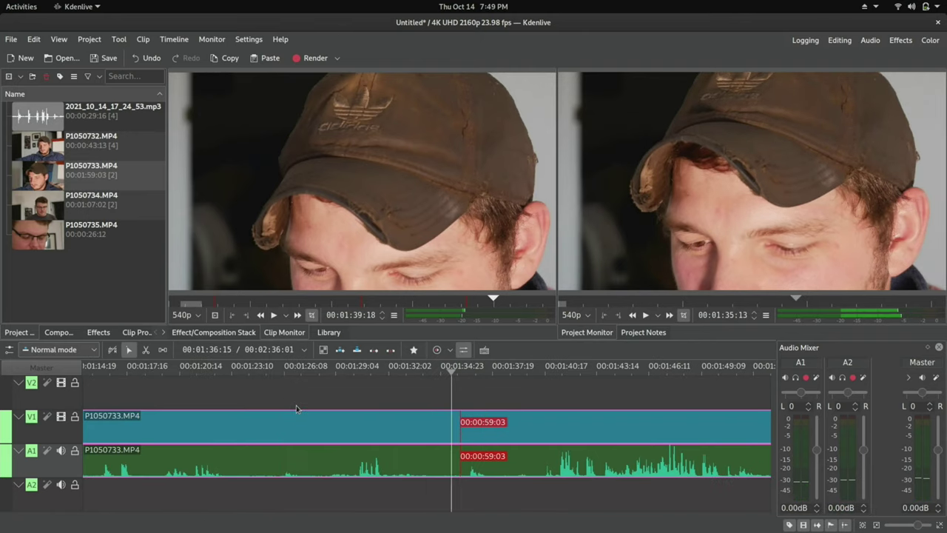
scroll(287, 405, up, 3)
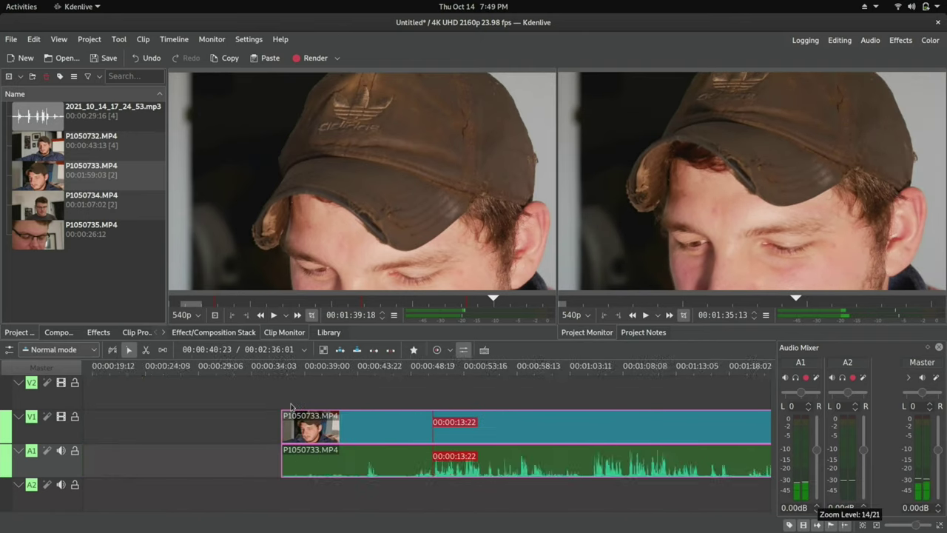
key(space)
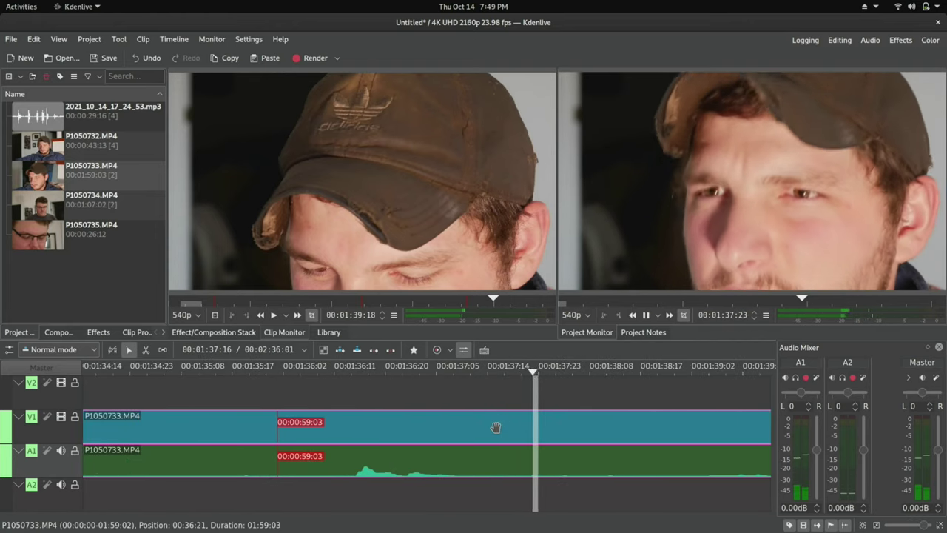
key(space)
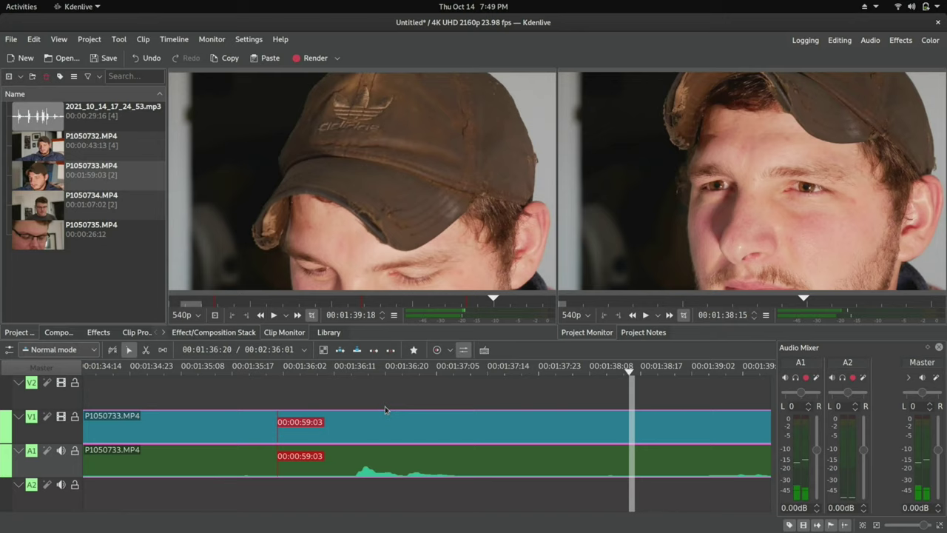
drag(300, 401, 341, 398)
key(shift+r)
Play on from the cut and split P1050733.MP4 again at 00:01:38:15, once he has looked up.
scroll(376, 397, down, 3)
key(space)
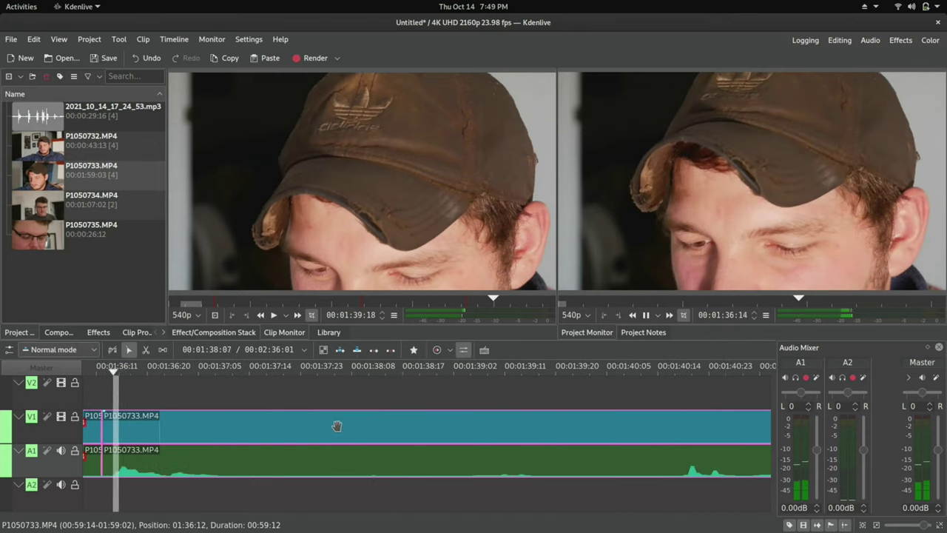
scroll(340, 419, down, 2)
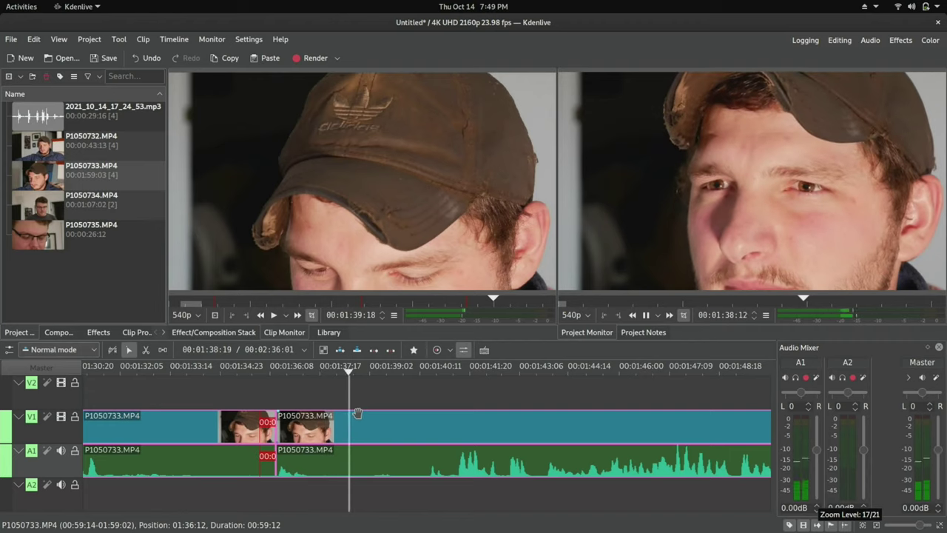
key(space)
key(shift+r)
Ungroup the short P1050733.MP4 section between the two cuts and select only its video.
click(323, 420)
key(ctrl+shift+f)
key(ctrl+shift+g)
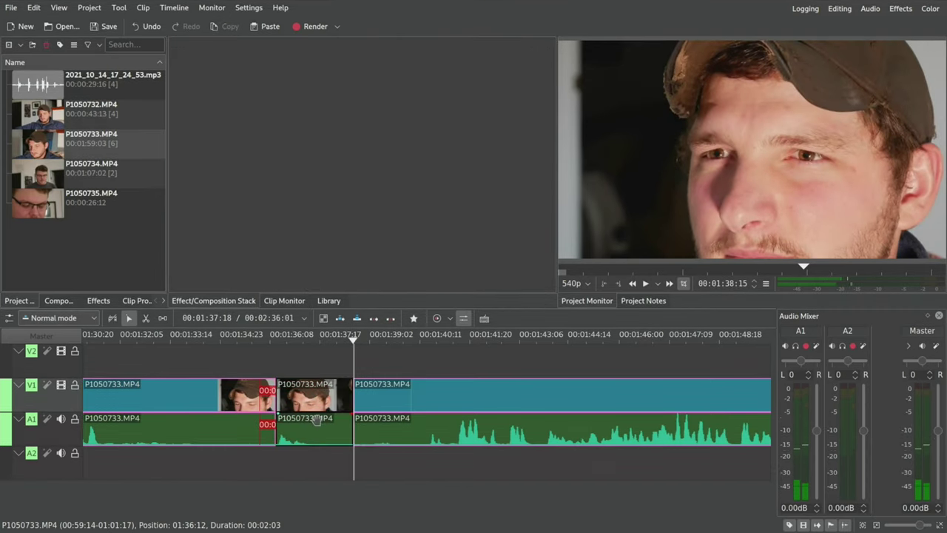
click(317, 402)
key(ctrl+shift+f)
scroll(320, 413, down, 1)
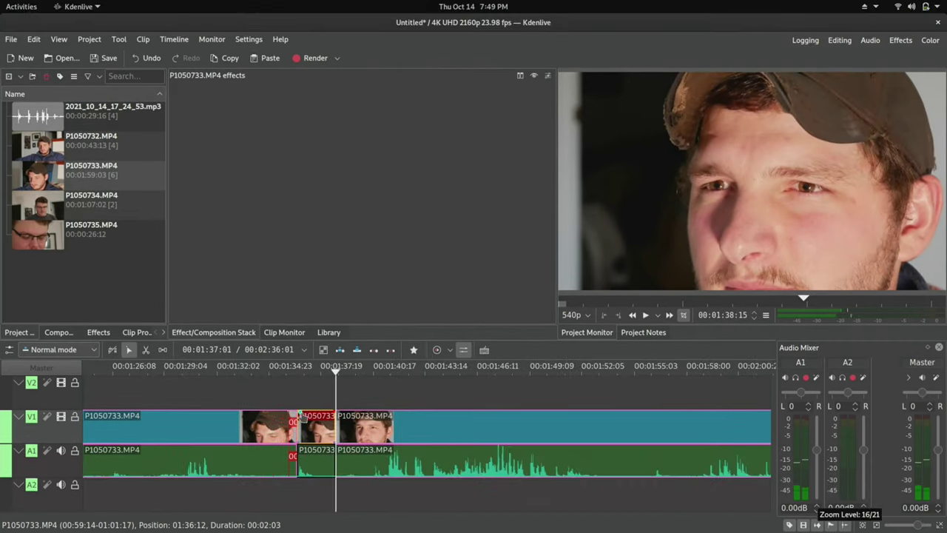
Move the short section's video along V1 to 00:00:11:11, slightly overlapped by the end of the V2 P1050734.MP4 clip.
scroll(308, 413, up, 5)
scroll(529, 423, down, 1)
scroll(514, 426, up, 1)
scroll(511, 427, down, 3)
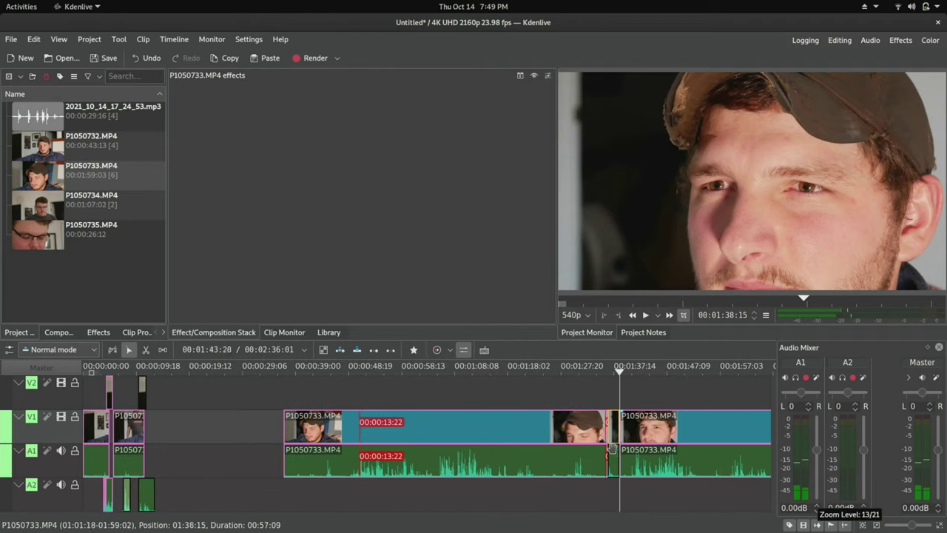
drag(612, 429, 150, 411)
scroll(576, 437, up, 6)
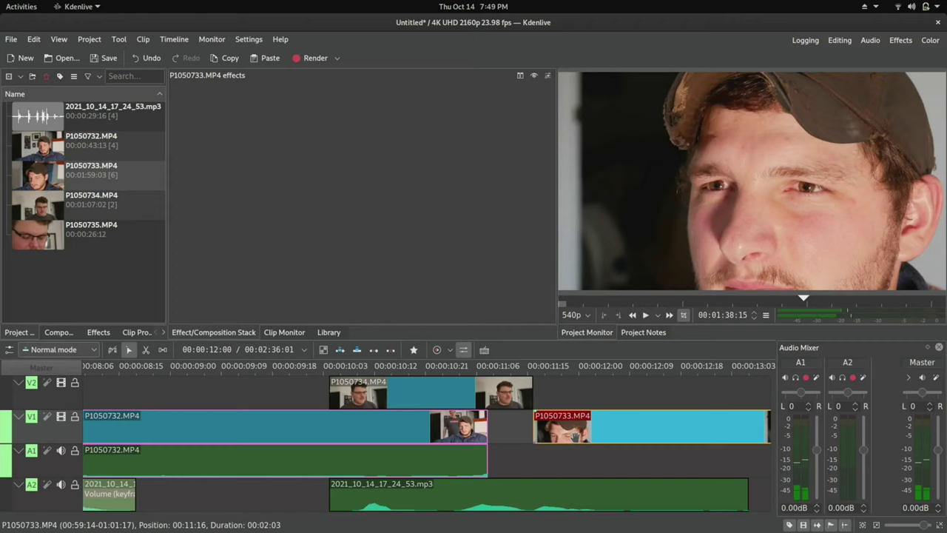
drag(576, 436, 545, 438)
scroll(528, 452, down, 1)
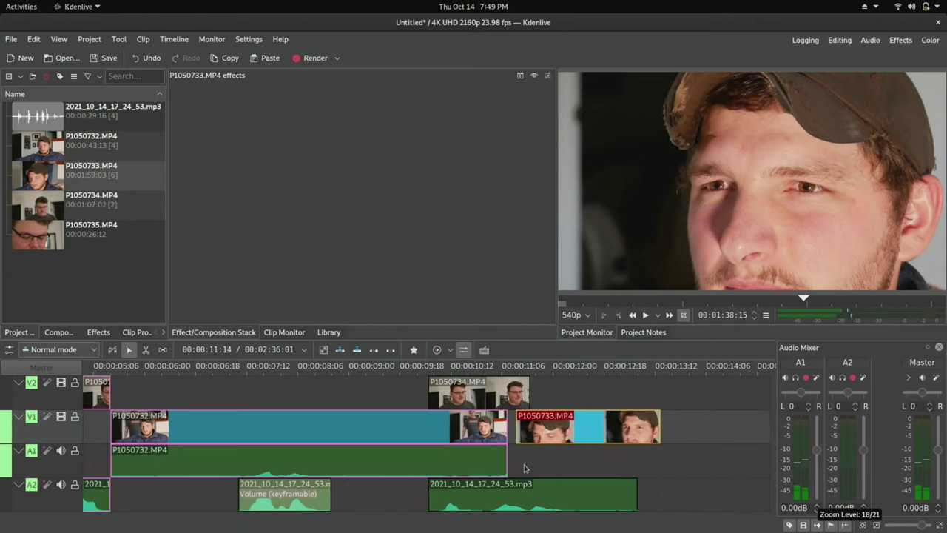
Mute track A1 and play the scene from the start through the new P1050733.MP4 reaction shot.
drag(524, 469, 262, 436)
scroll(319, 440, down, 2)
drag(221, 404, 154, 404)
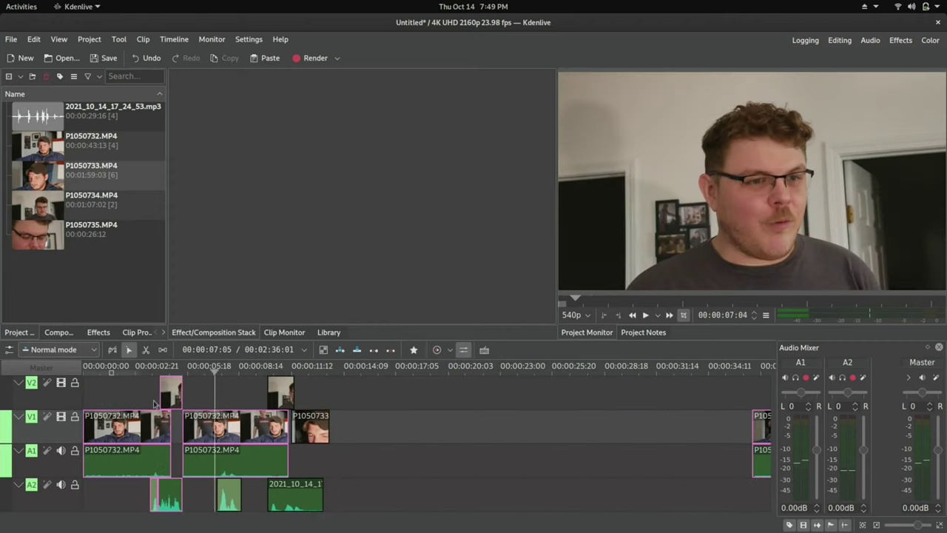
key(space)
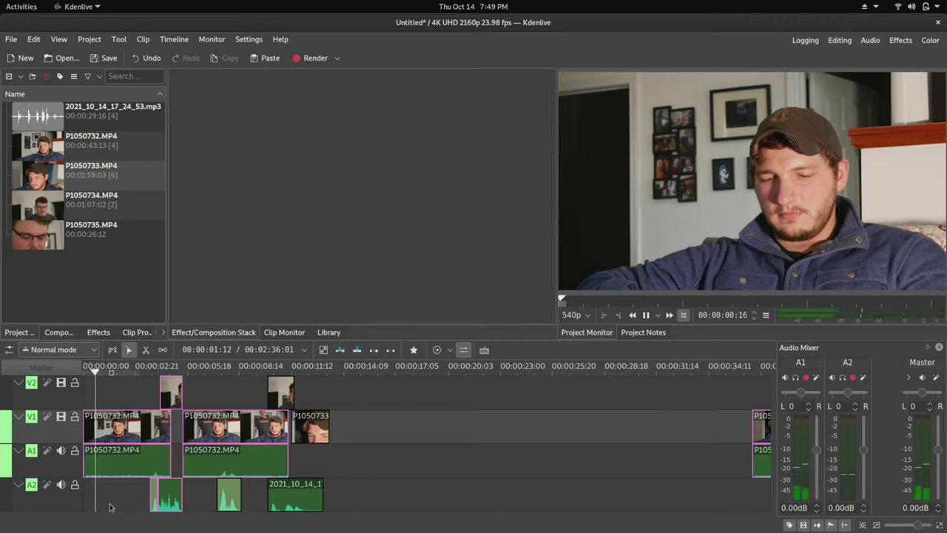
click(61, 450)
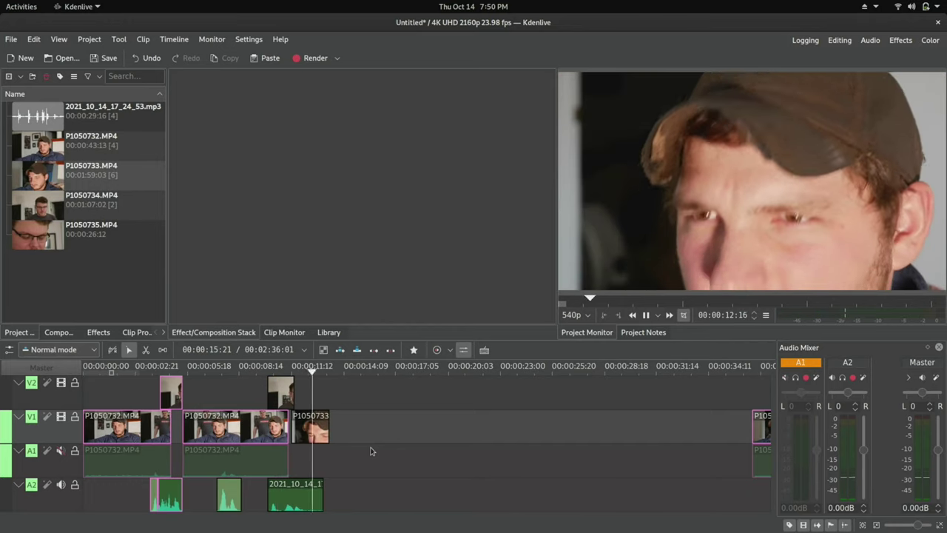
key(space)
Trim the start of the V1 P1050733.MP4 clip to the V2 clip's end and extend the second P1050732.MP4 clip to meet it.
scroll(488, 415, up, 3)
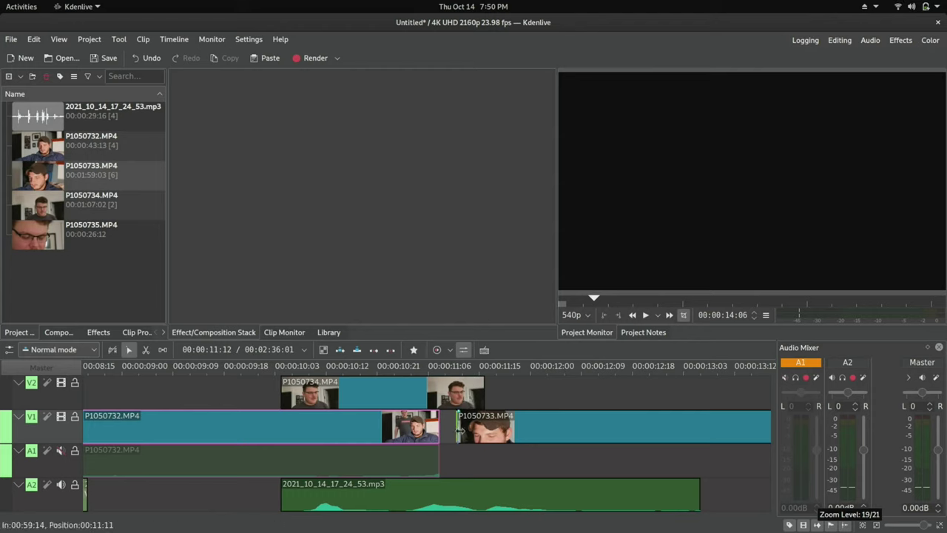
drag(460, 430, 481, 434)
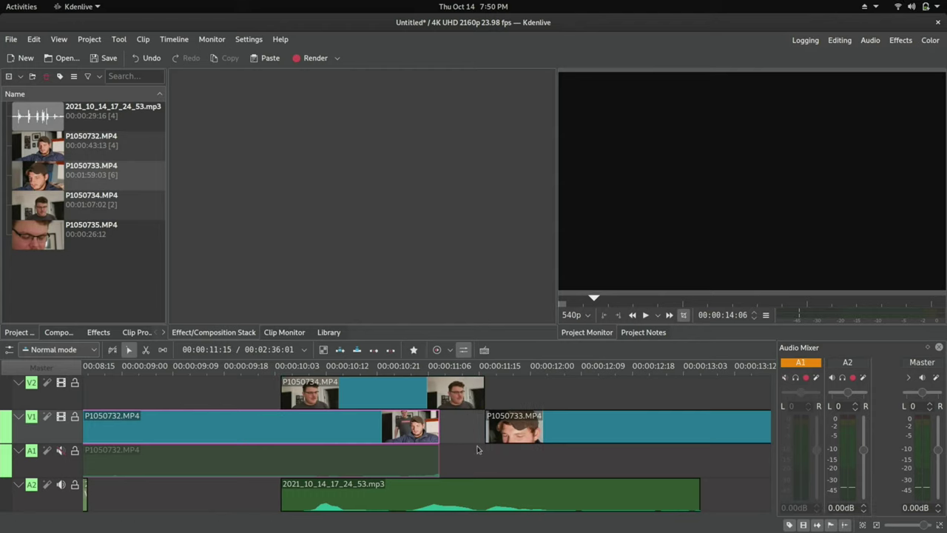
drag(438, 466, 330, 471)
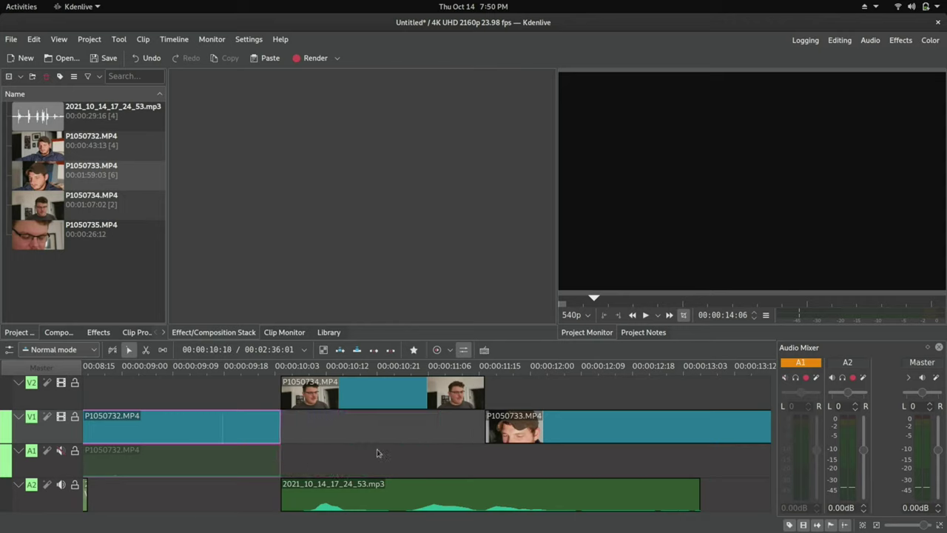
drag(280, 435, 484, 434)
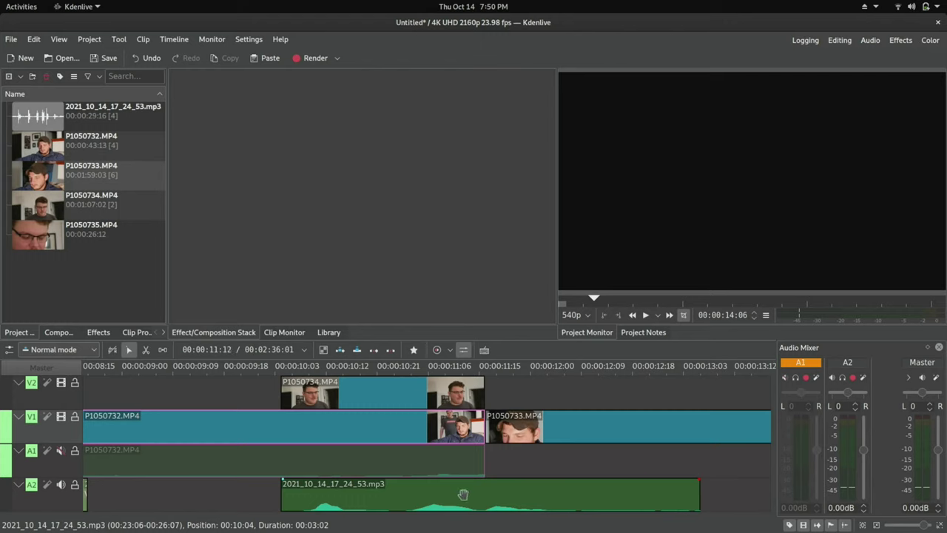
Examine how the MP3 lines on A2 overlap the picture cuts across the assembled scene.
scroll(601, 485, down, 1)
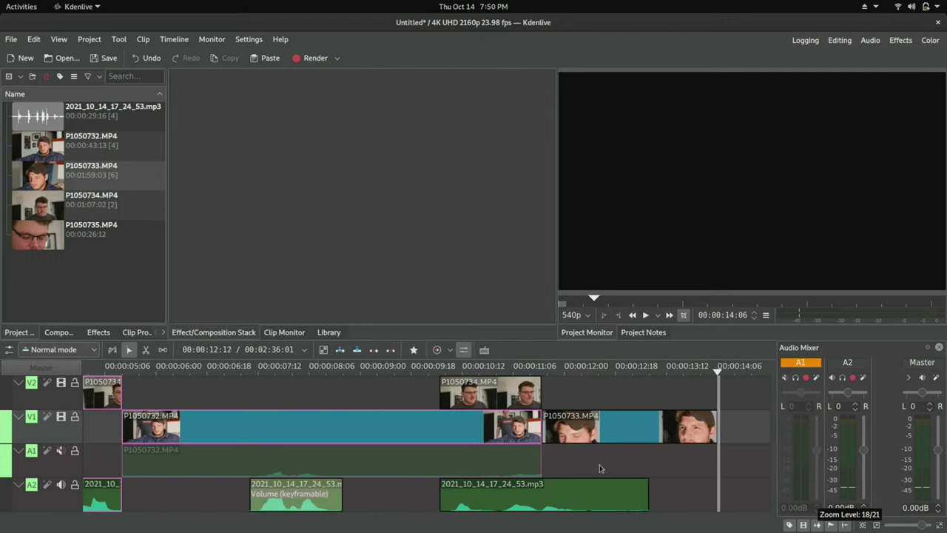
drag(597, 466, 426, 469)
scroll(402, 466, up, 1)
click(273, 367)
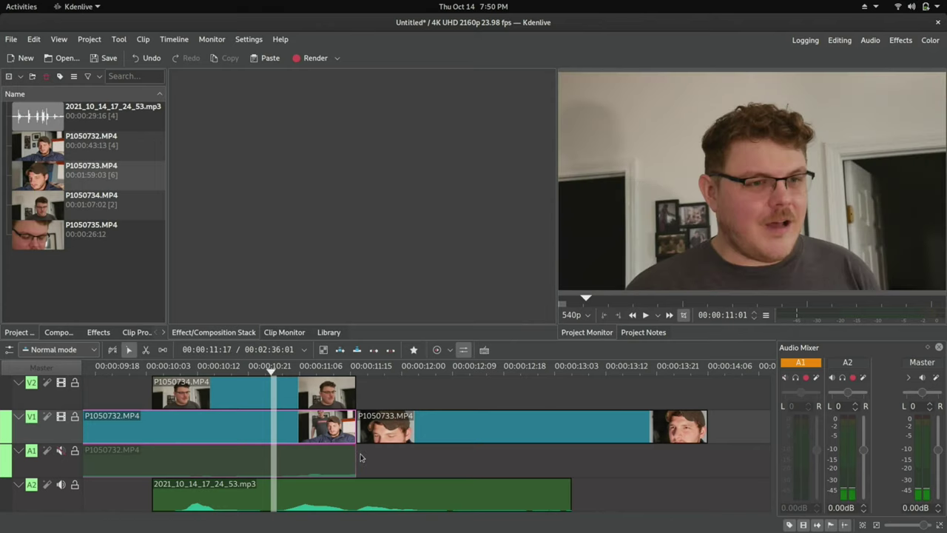
scroll(314, 442, down, 1)
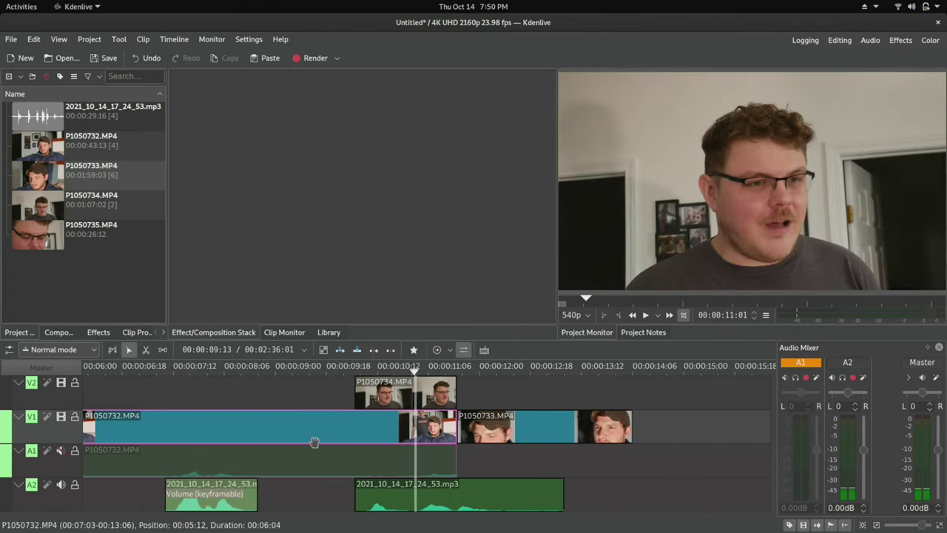
scroll(433, 433, up, 1)
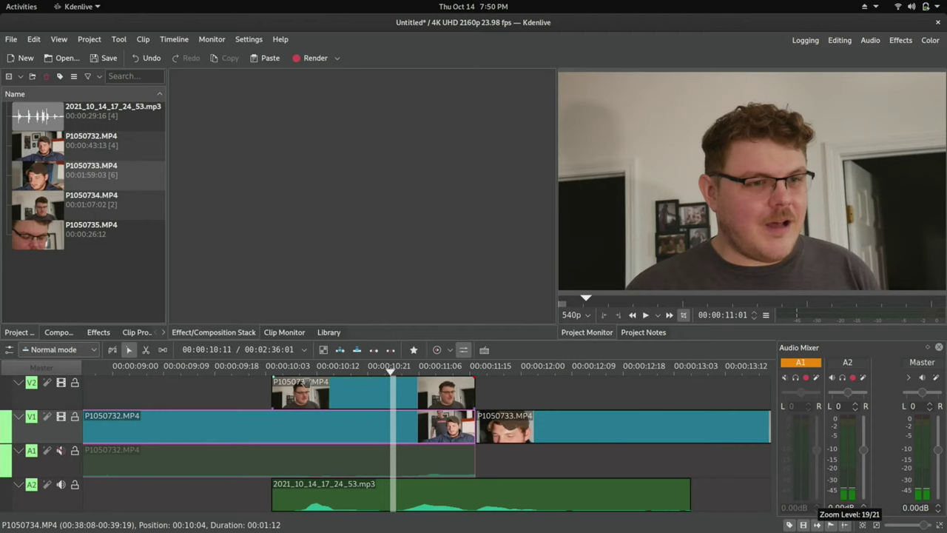
scroll(311, 415, down, 1)
scroll(340, 415, up, 2)
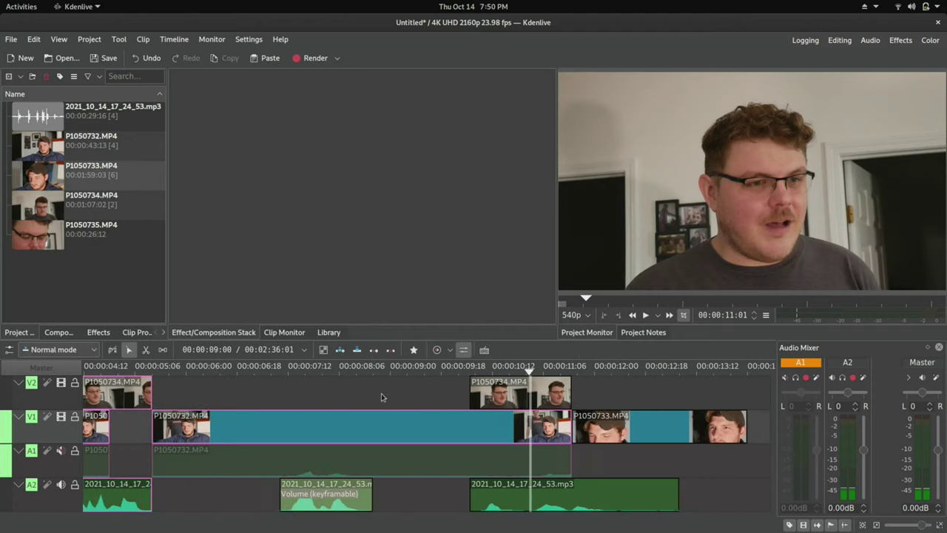
scroll(361, 408, left, 2)
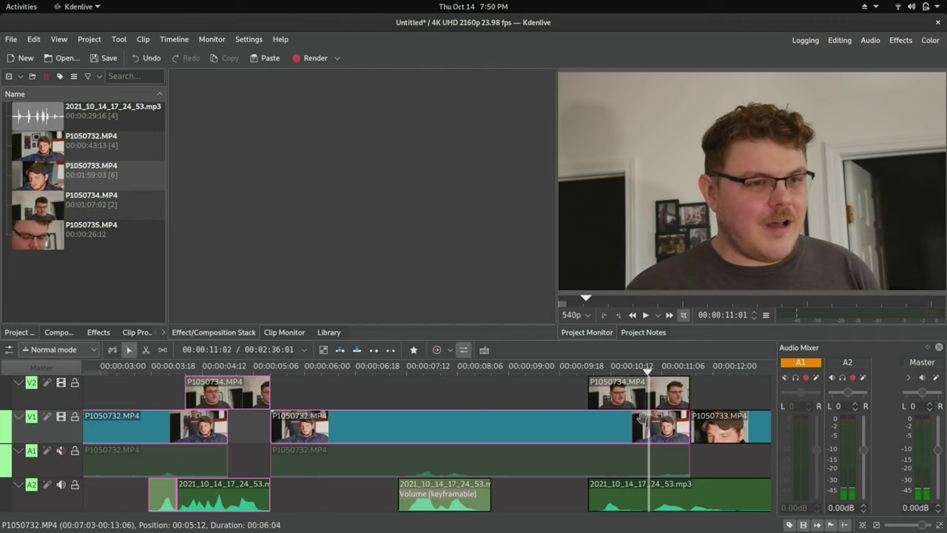
scroll(517, 396, left, 2)
scroll(527, 396, down, 1)
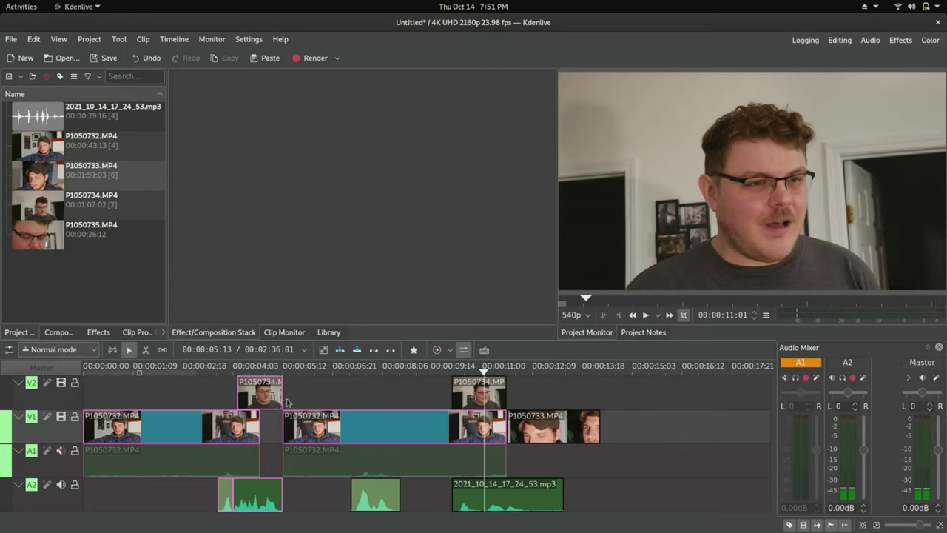
scroll(288, 399, up, 2)
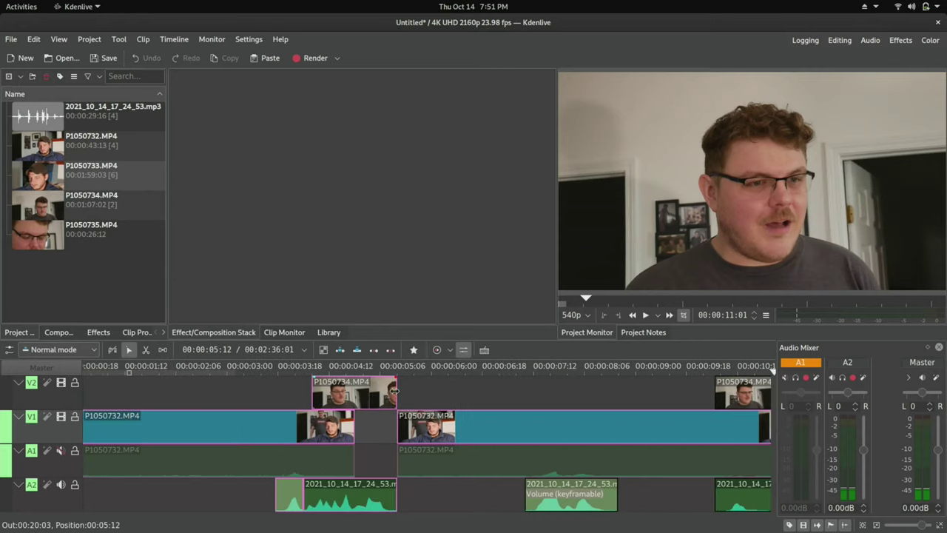
drag(416, 391, 438, 391)
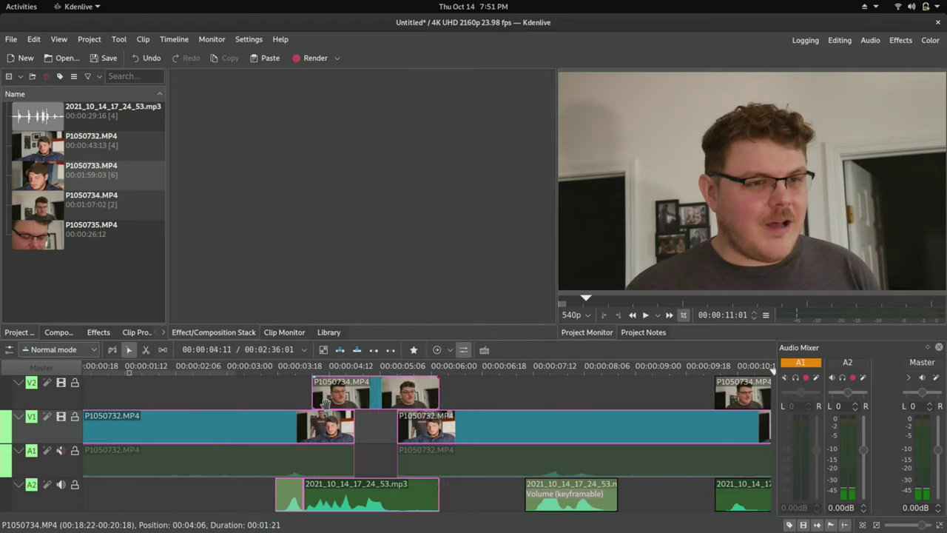
scroll(270, 400, down, 2)
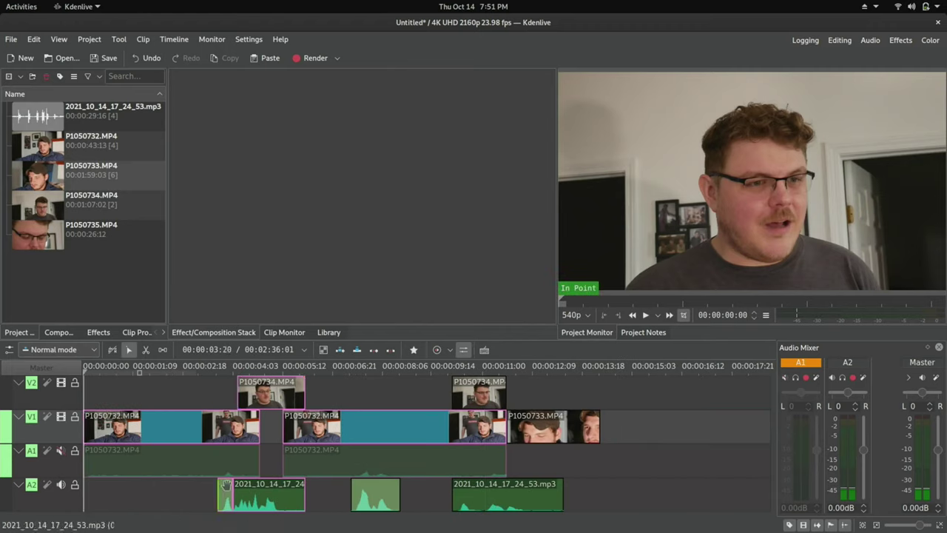
key(ctrl+z)
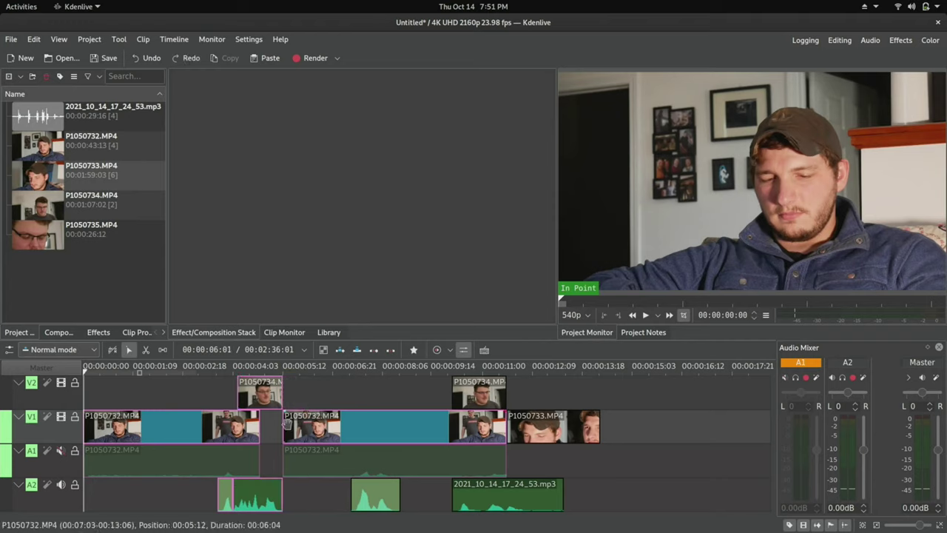
Extend the first V2 P1050734.MP4 clip's end to 00:00:06:01, keeping its A2 MP3 line ending at 00:00:05:12.
key(space)
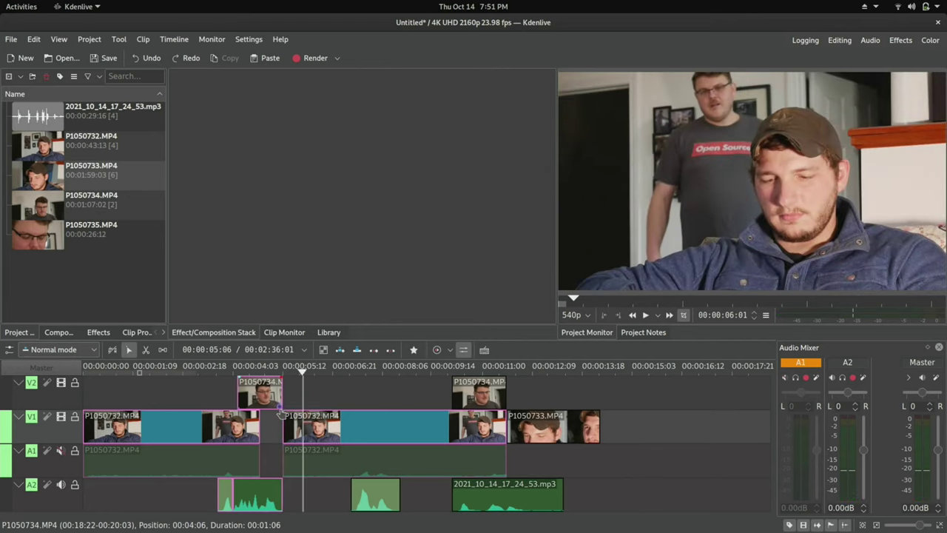
scroll(281, 411, up, 2)
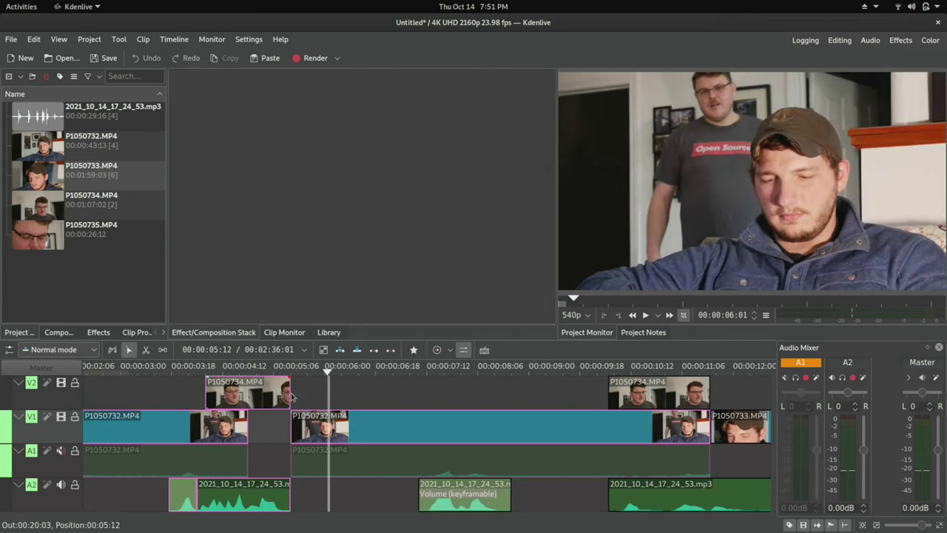
drag(289, 397, 328, 397)
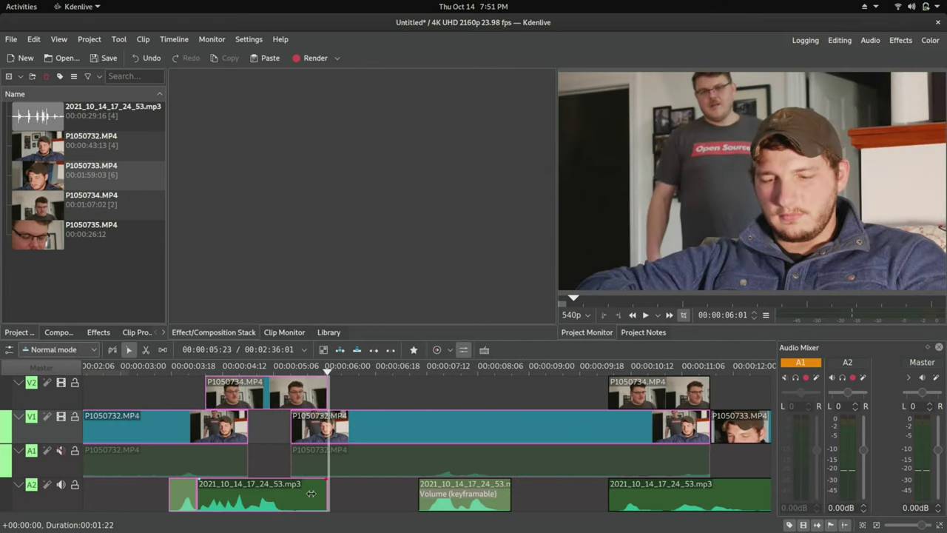
drag(310, 493, 290, 494)
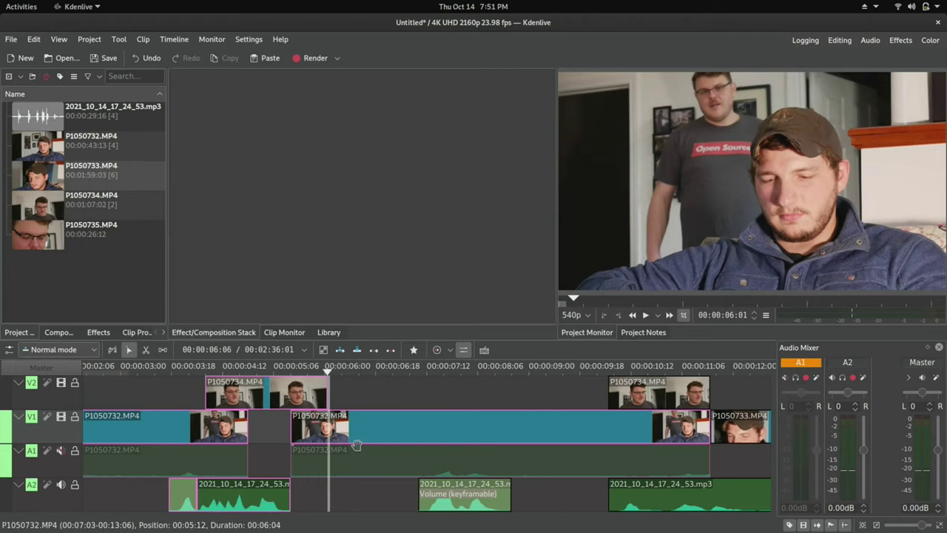
Extend the start of the second V2 P1050734.MP4 clip back to 00:00:08:23, ahead of its MP3 line on A2.
scroll(235, 400, left, 3)
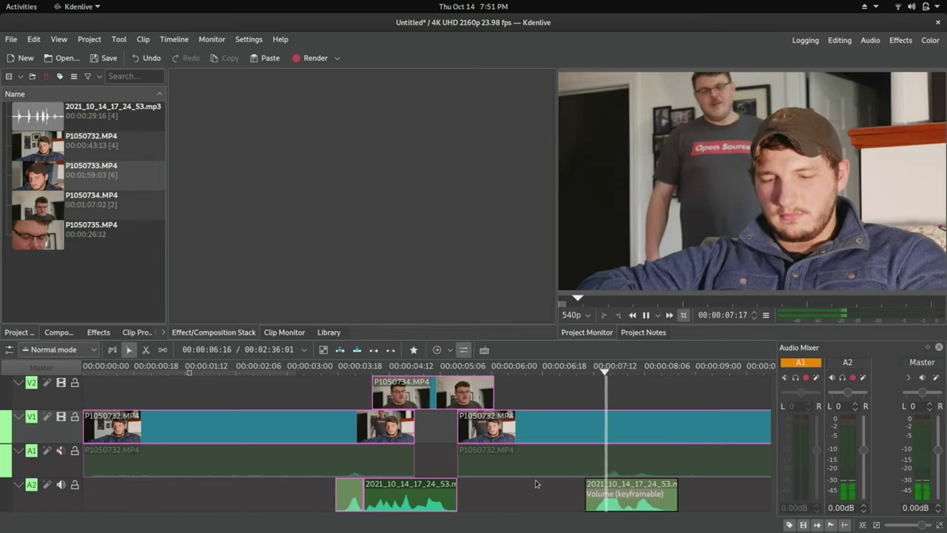
scroll(537, 483, down, 1)
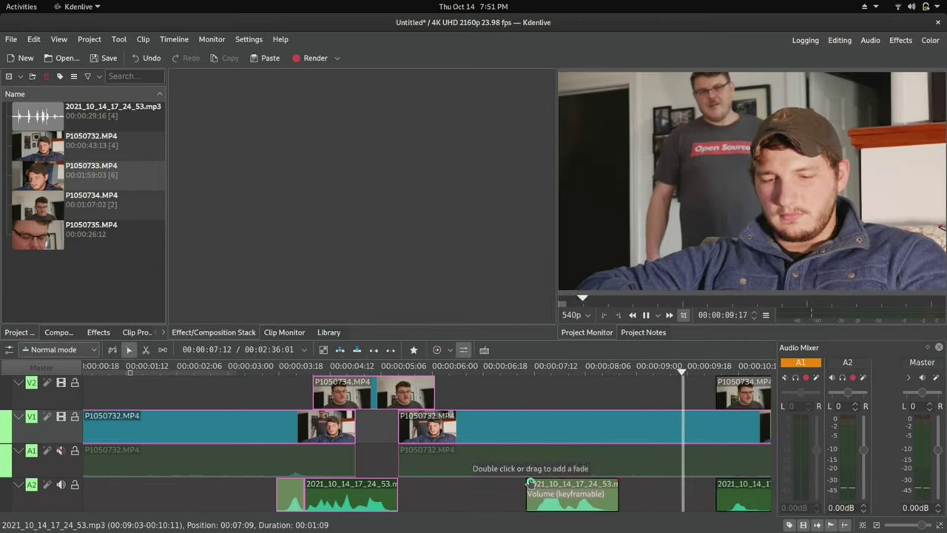
scroll(531, 484, down, 2)
scroll(528, 480, down, 2)
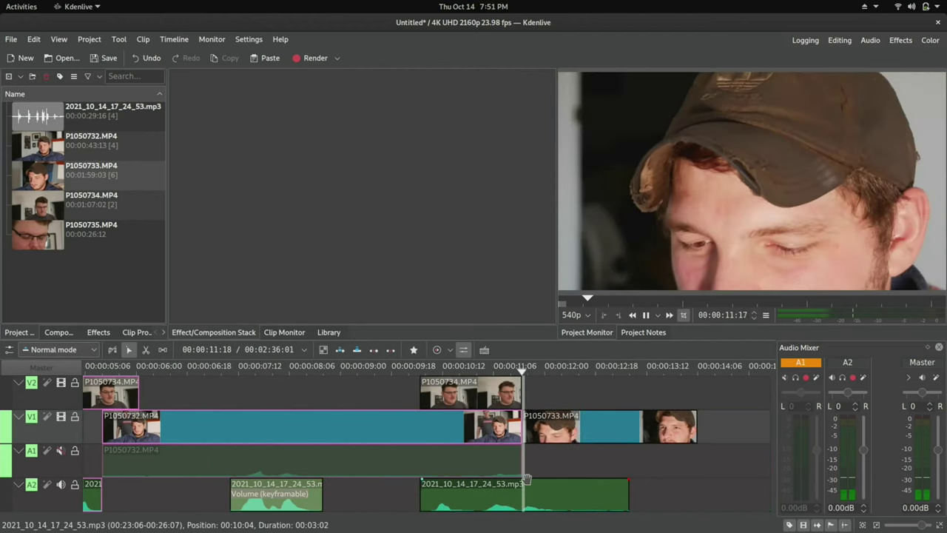
scroll(517, 421, up, 5)
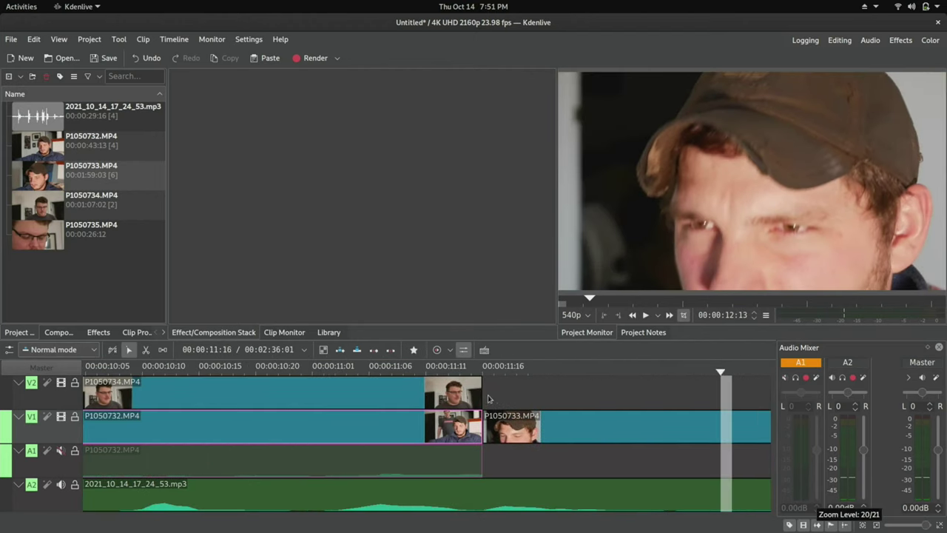
scroll(487, 399, down, 1)
scroll(300, 402, up, 1)
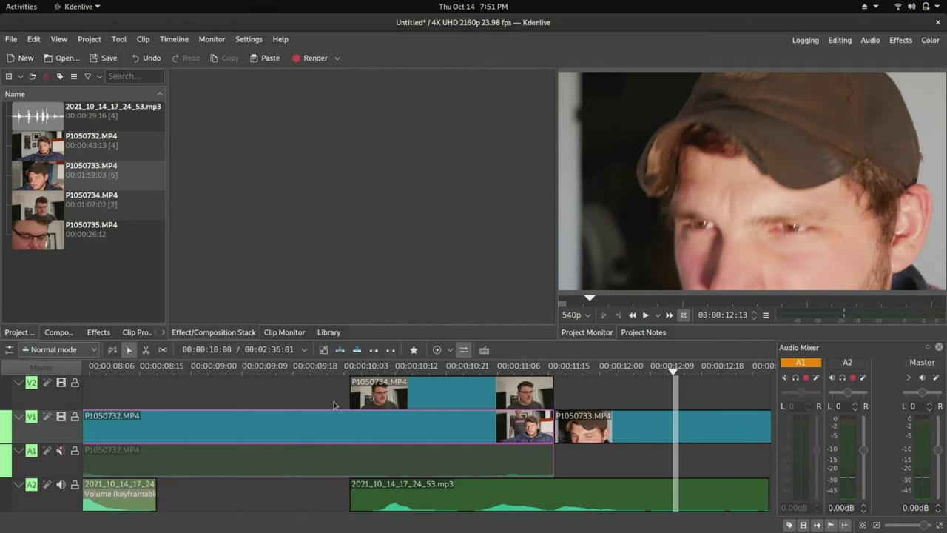
drag(349, 402, 263, 402)
scroll(325, 480, down, 2)
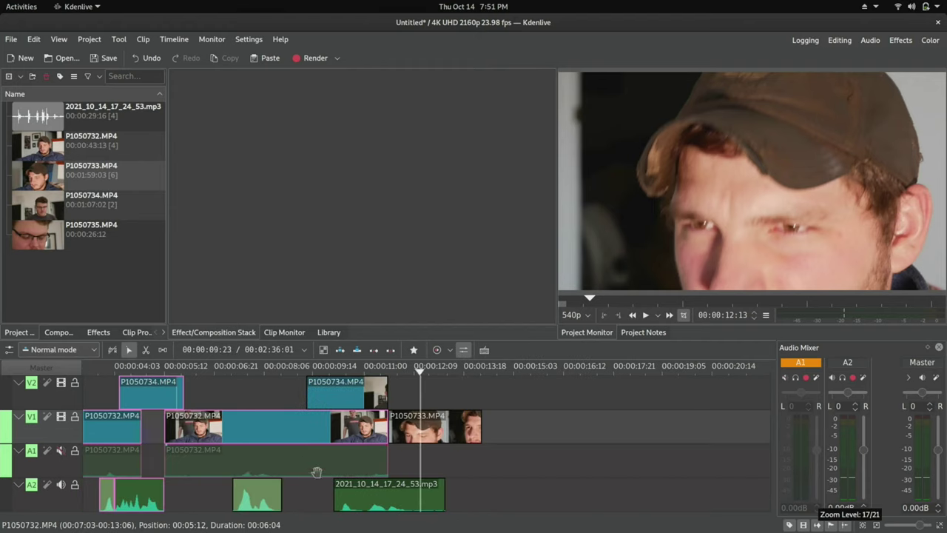
Shorten the second V2 P1050734.MP4 clip to end at 00:00:11:06 and shift the V1 cut to P1050733.MP4 to the same point.
click(249, 386)
key(space)
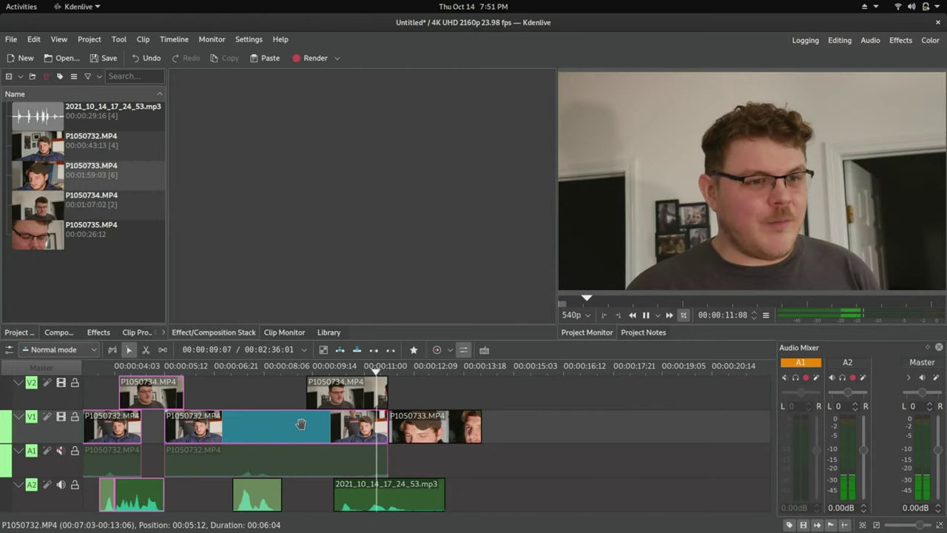
key(space)
scroll(390, 413, up, 2)
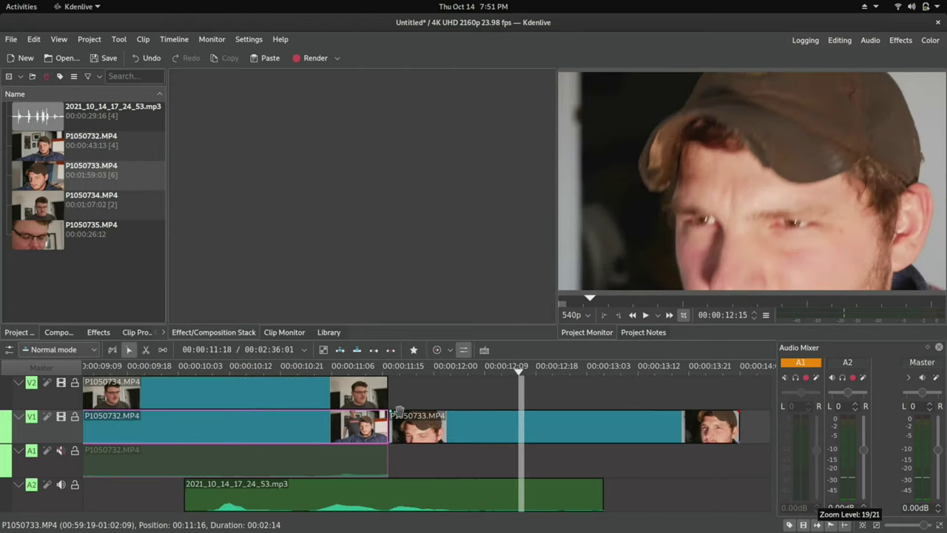
click(389, 400)
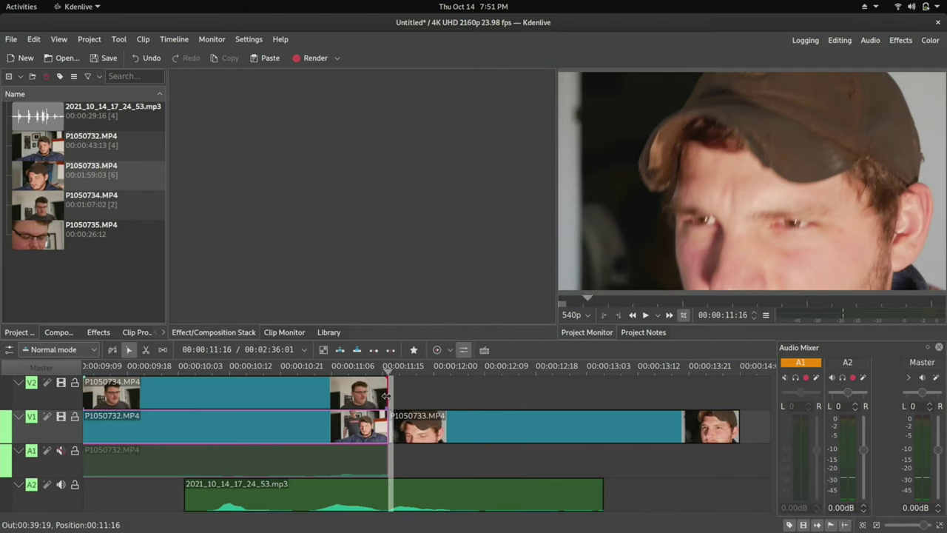
scroll(368, 402, down, 2)
scroll(369, 402, up, 2)
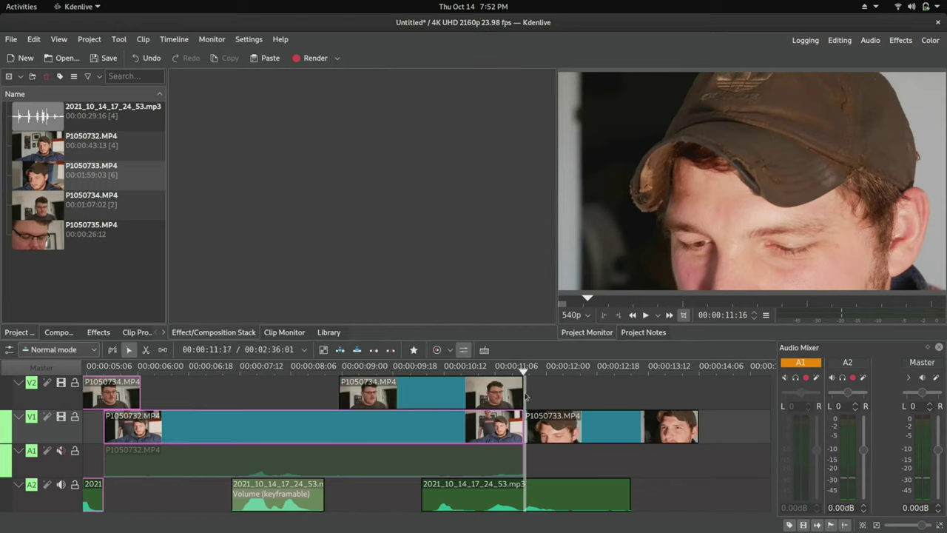
drag(521, 392, 494, 392)
drag(522, 426, 486, 428)
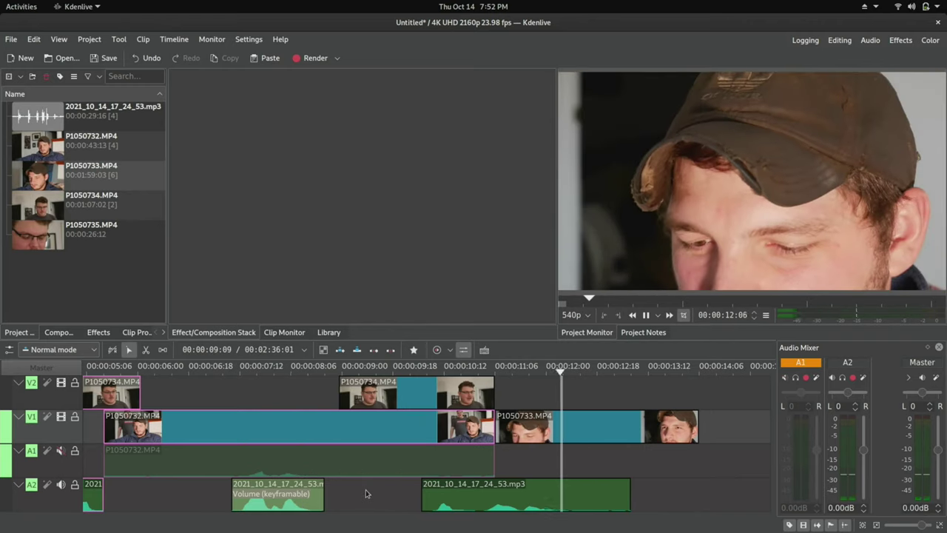
key(space)
Move the second V2 clip, P1050733.MP4 and the last MP3 line together so the line starts at 00:00:10:23, and play the result.
click(444, 395)
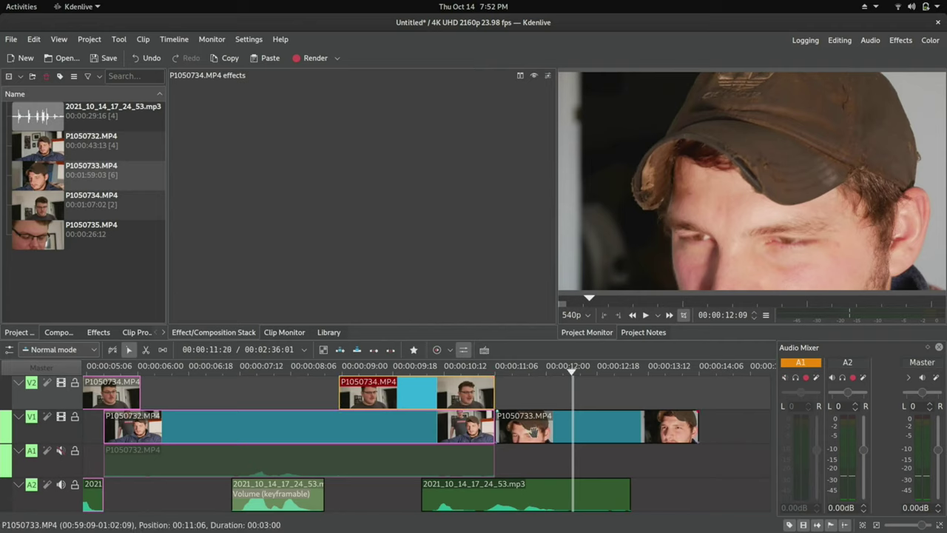
shift+click(529, 431)
shift+click(500, 485)
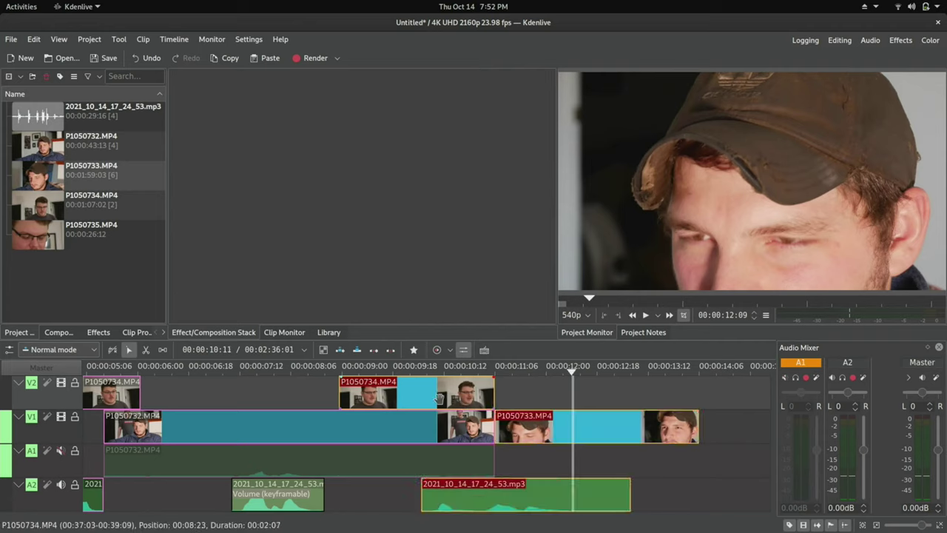
drag(438, 398, 490, 400)
click(300, 398)
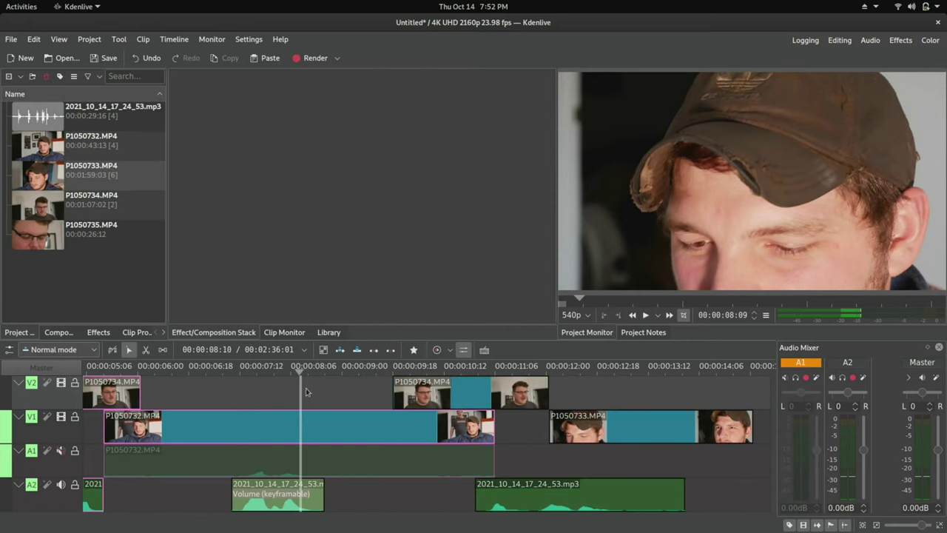
click(301, 408)
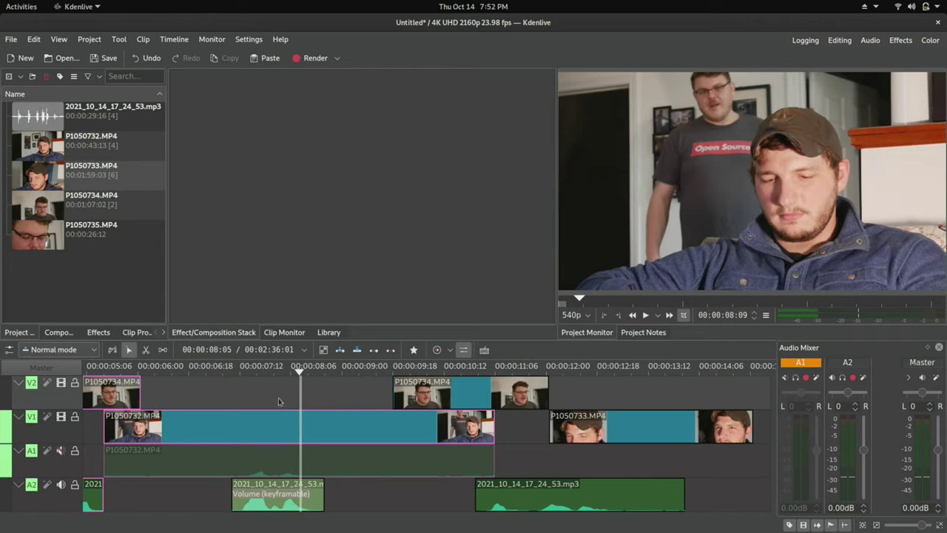
click(158, 398)
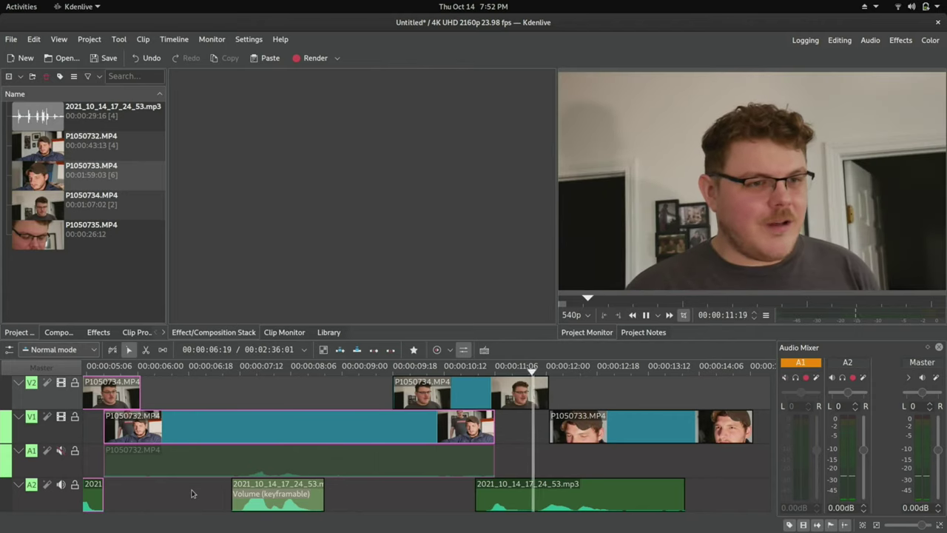
key(space)
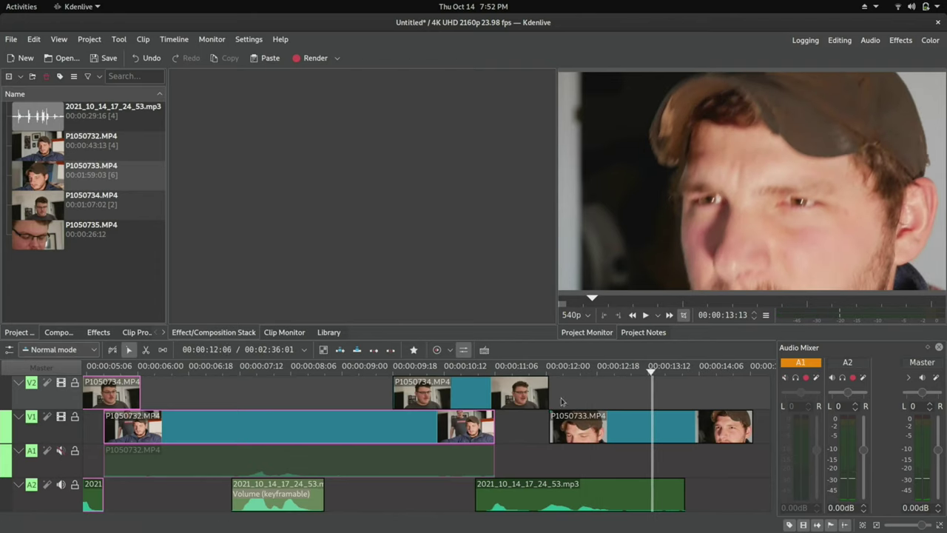
Cut the last MP3 line on A2 at 00:00:11:21 and move its second part to the P1050733.MP4 clip's start at 00:00:12:01.
scroll(538, 467, up, 2)
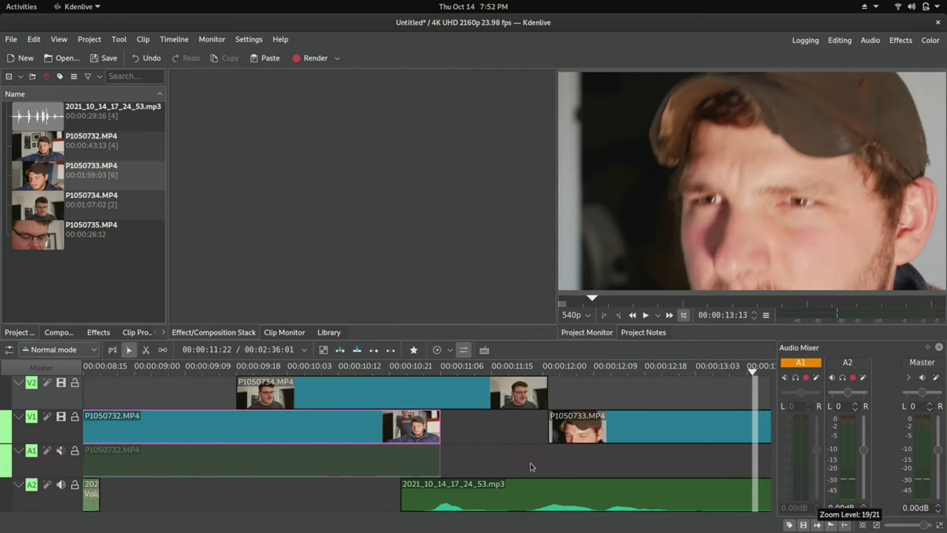
key(shift+r)
key(ctrl+z)
key(x)
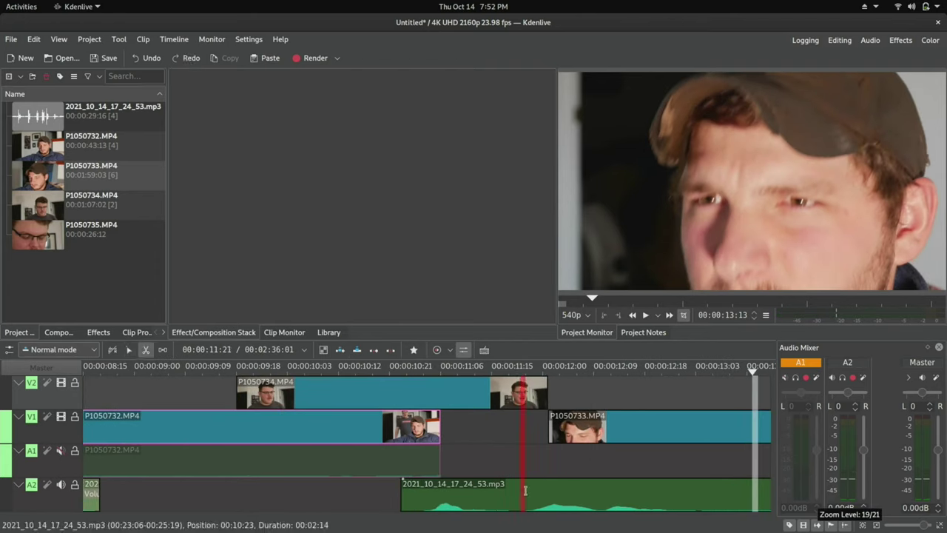
click(526, 490)
key(s)
drag(564, 497, 587, 495)
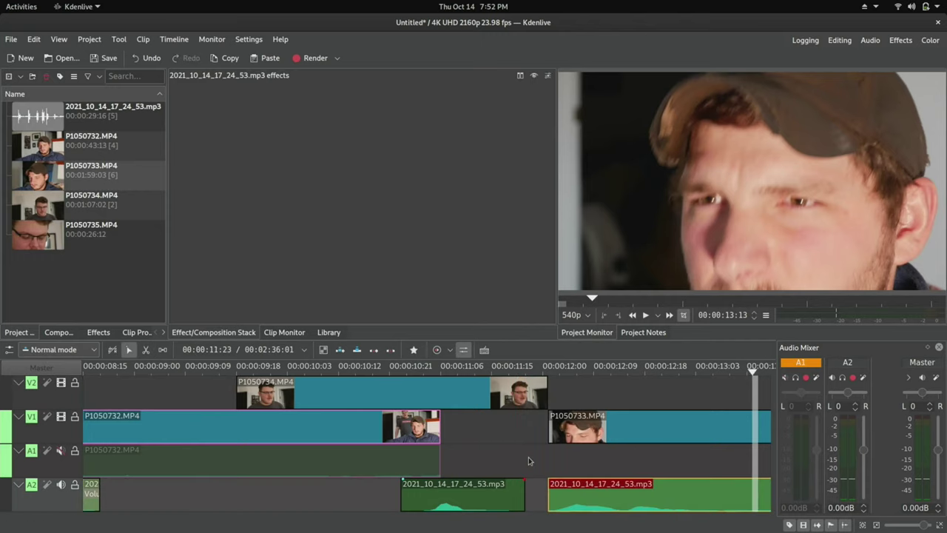
Move P1050733.MP4 and the last MP3 part together to 00:00:12:04 and extend the second V2 clip's end to meet them.
click(572, 426)
shift+click(588, 490)
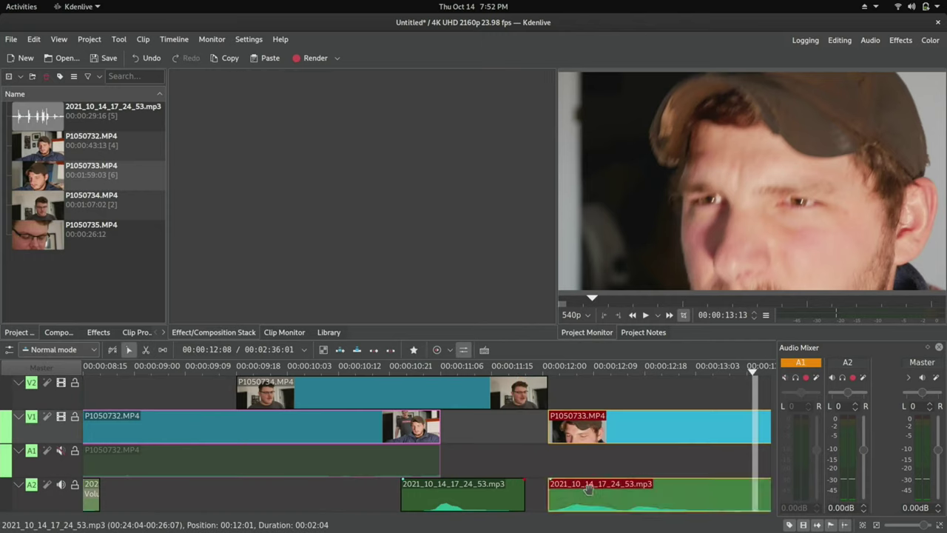
drag(588, 490, 605, 490)
drag(547, 396, 562, 396)
Play the scene across the cut from the second V2 P1050734.MP4 clip to P1050733.MP4, replaying the split MP3 line.
drag(466, 426, 114, 419)
key(space)
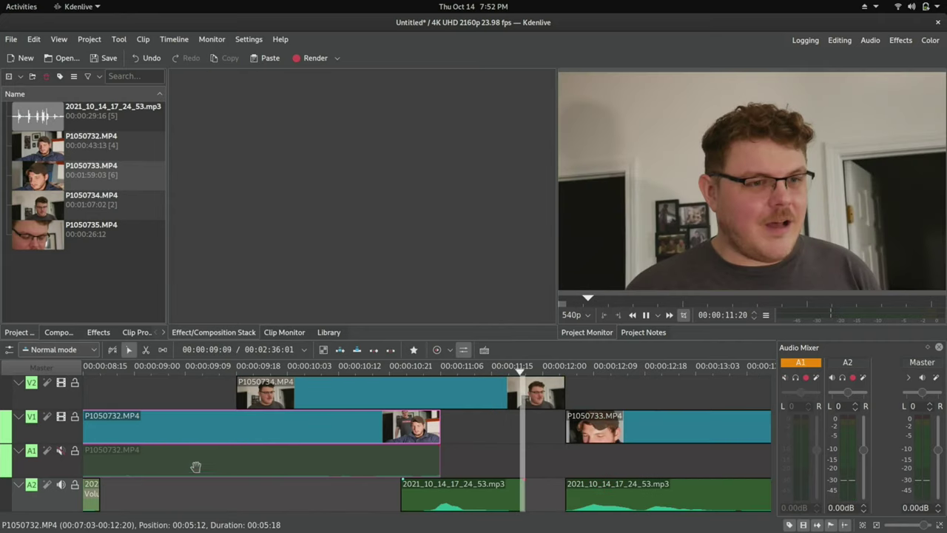
scroll(230, 463, down, 2)
key(shift+Left)
key(shift+Left)
key(shift+Left)
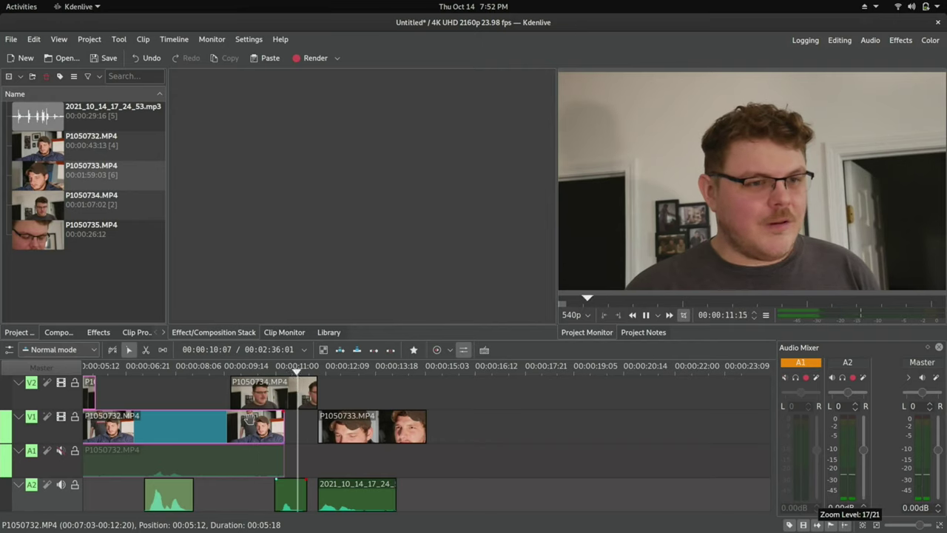
key(space)
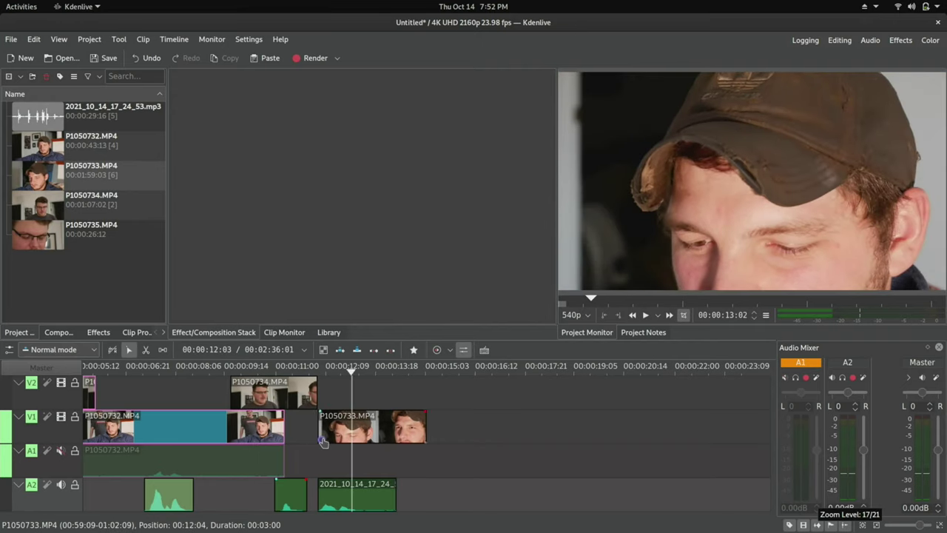
Move the last MP3 part on A2 about three frames ahead of the P1050733.MP4 clip's start and play the cut.
scroll(347, 449, up, 2)
click(326, 485)
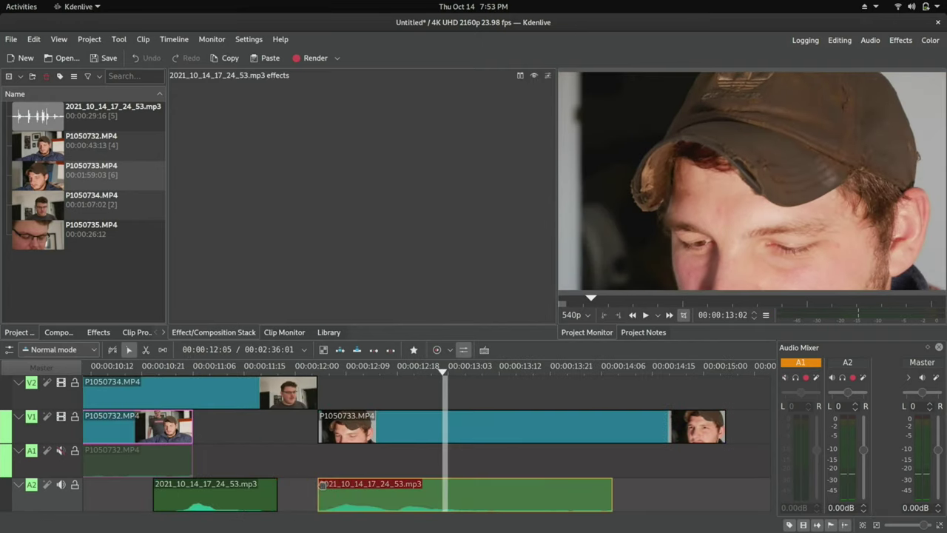
drag(322, 486, 304, 485)
drag(228, 437, 210, 431)
key(space)
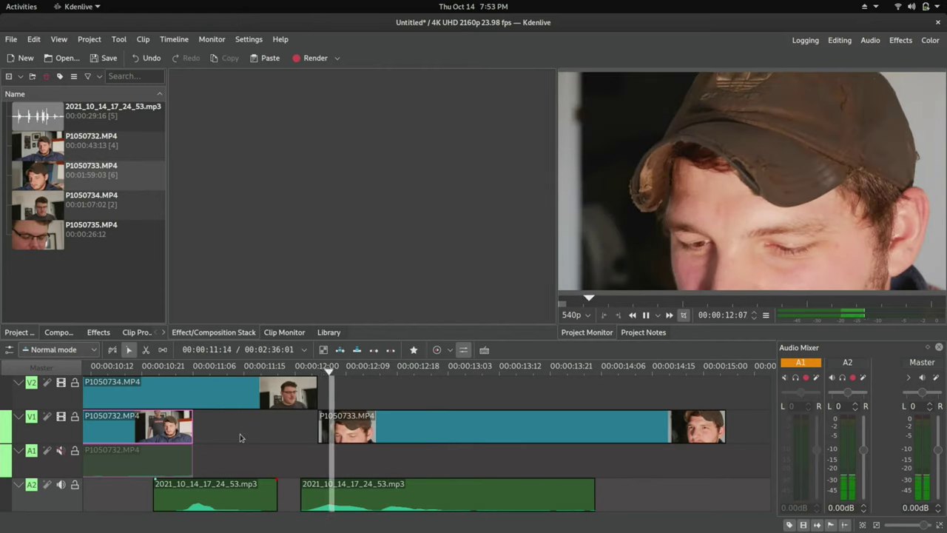
key(space)
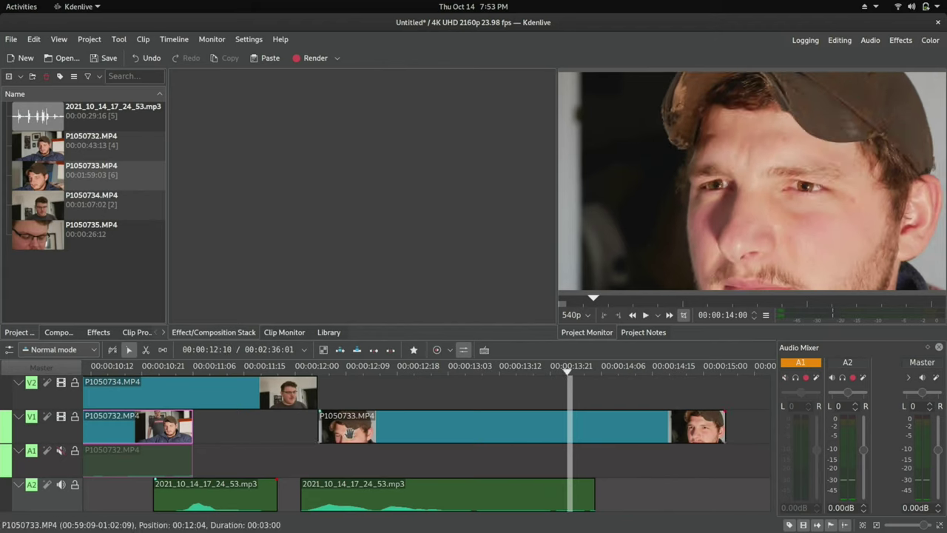
Move the V1 P1050733.MP4 clip to start with the last MP3 part, slightly under the V2 clip, and play the scene.
drag(349, 433, 332, 434)
drag(216, 444, 88, 437)
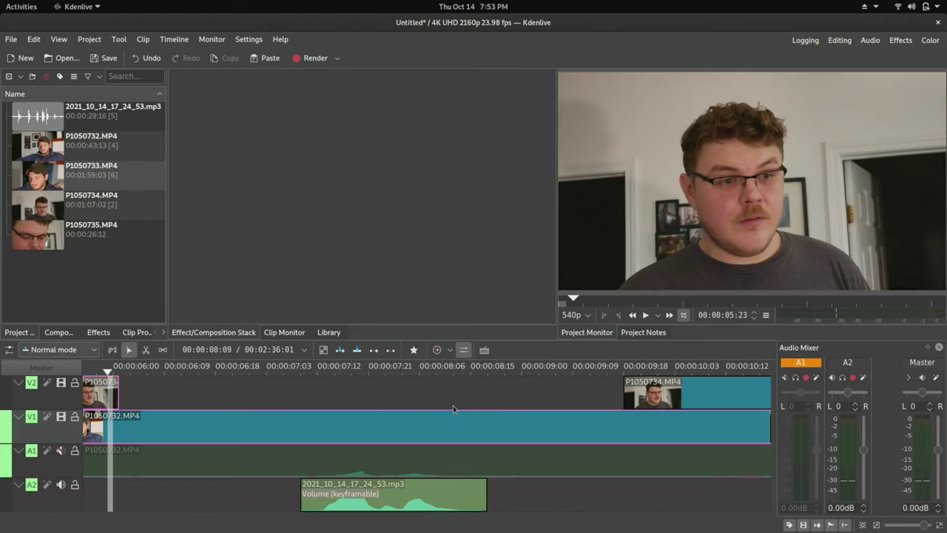
scroll(366, 395, down, 3)
key(space)
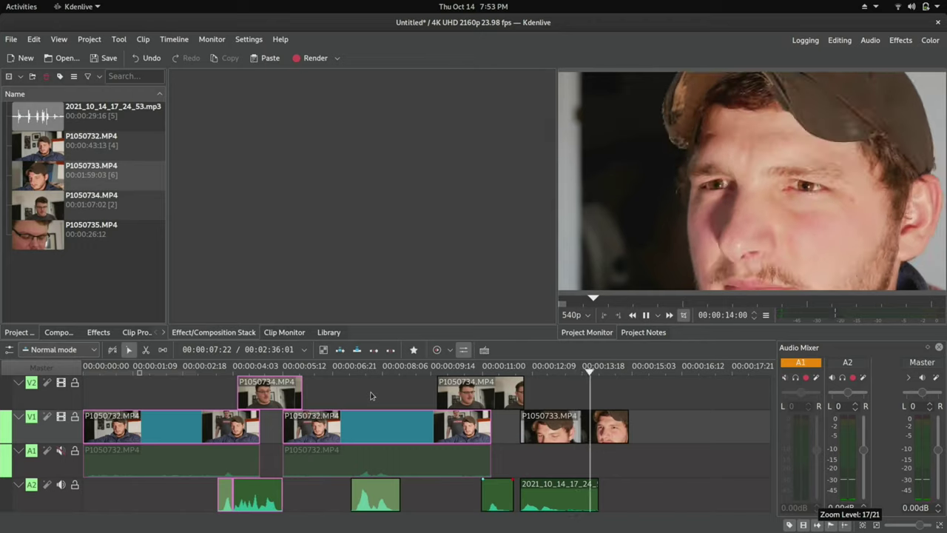
key(space)
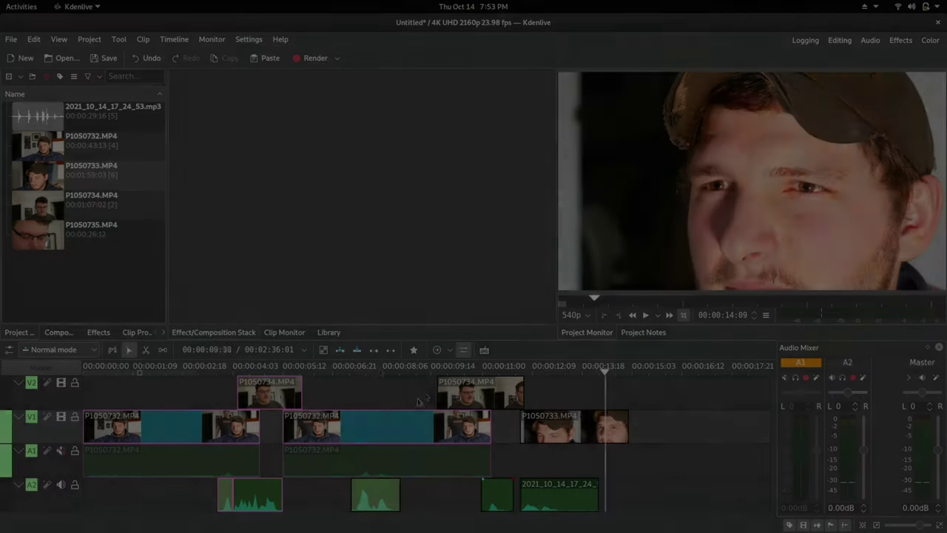